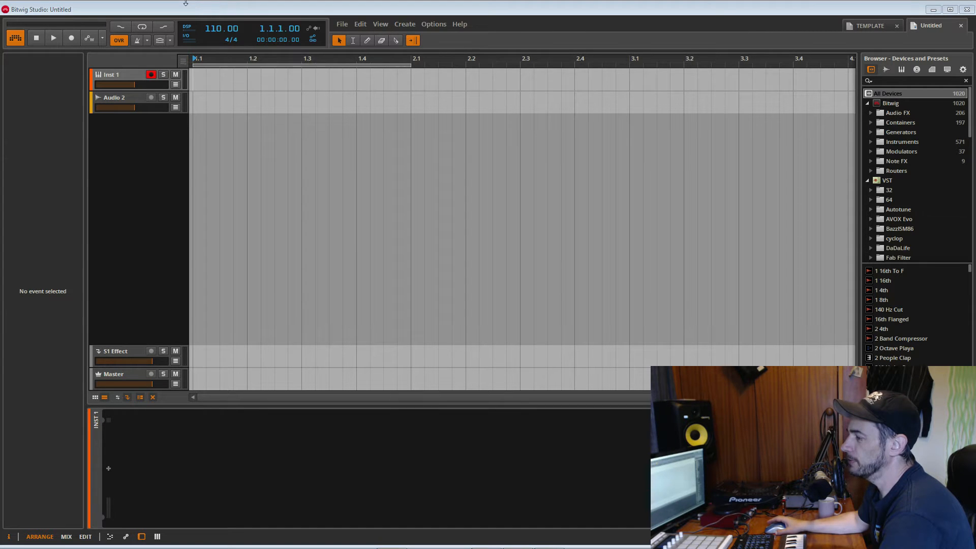
click(125, 84)
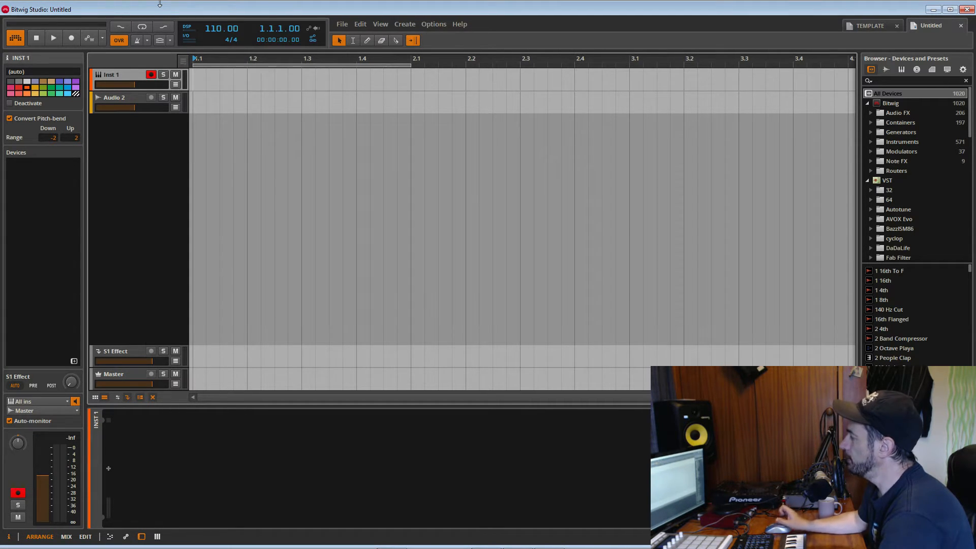
right_click(125, 98)
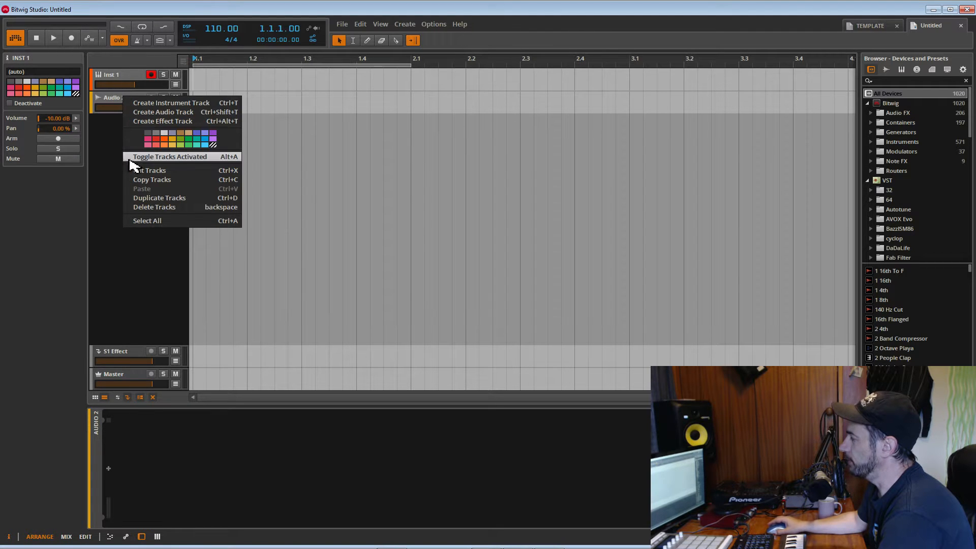
click(113, 79)
click(127, 84)
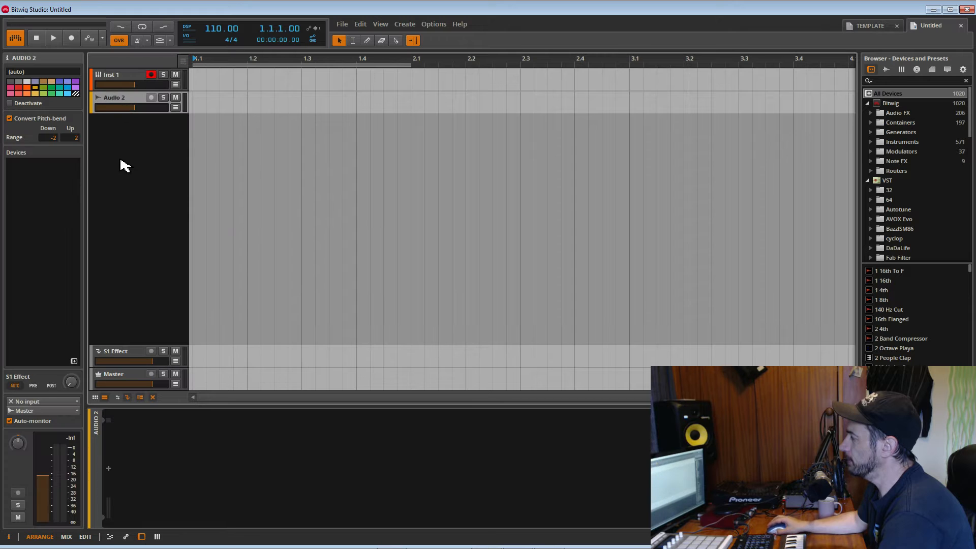
click(129, 101)
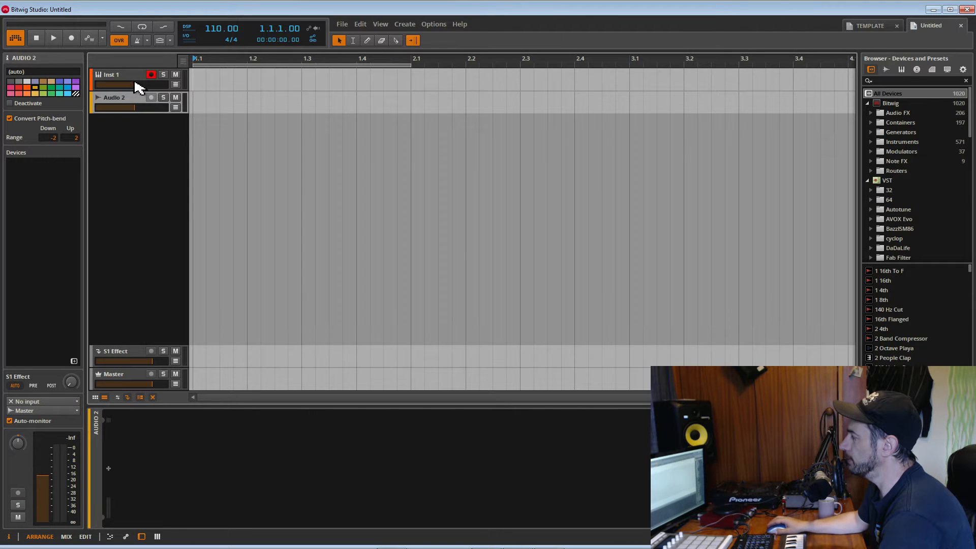
click(123, 78)
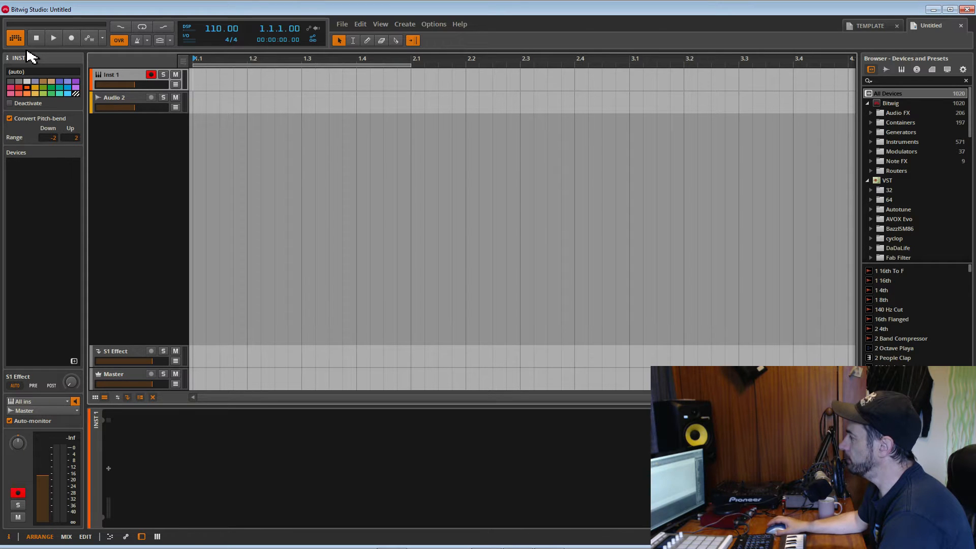
Check the program's version and build details in its About information, and close it.
click(461, 26)
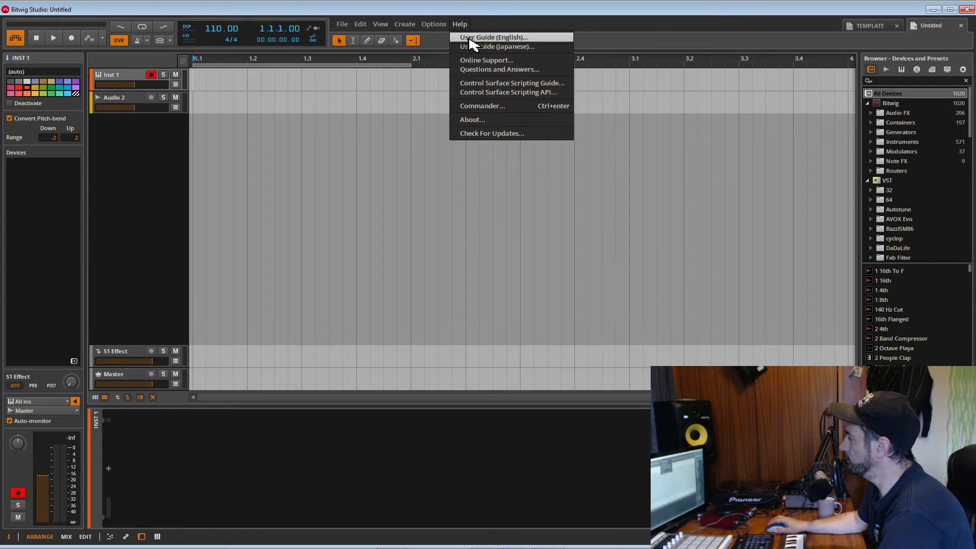
click(496, 121)
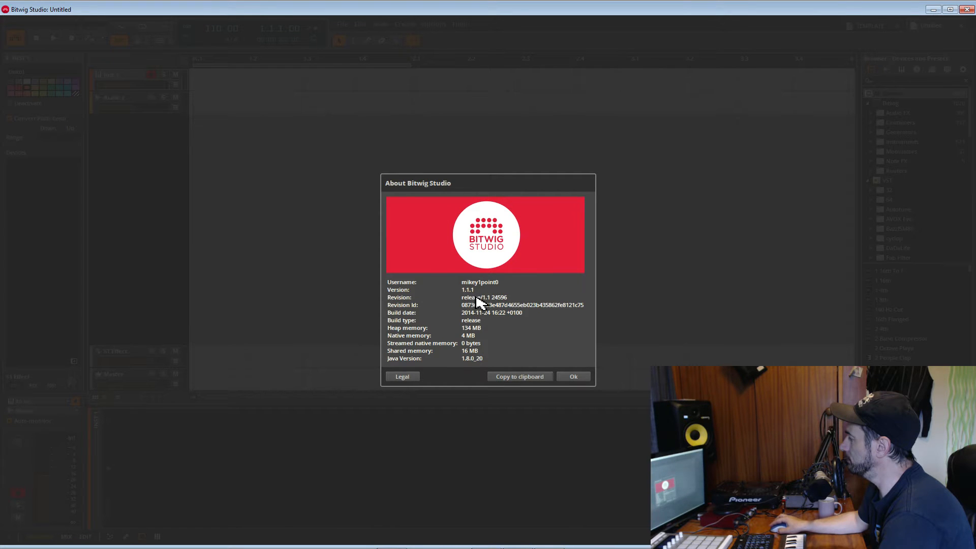
click(572, 377)
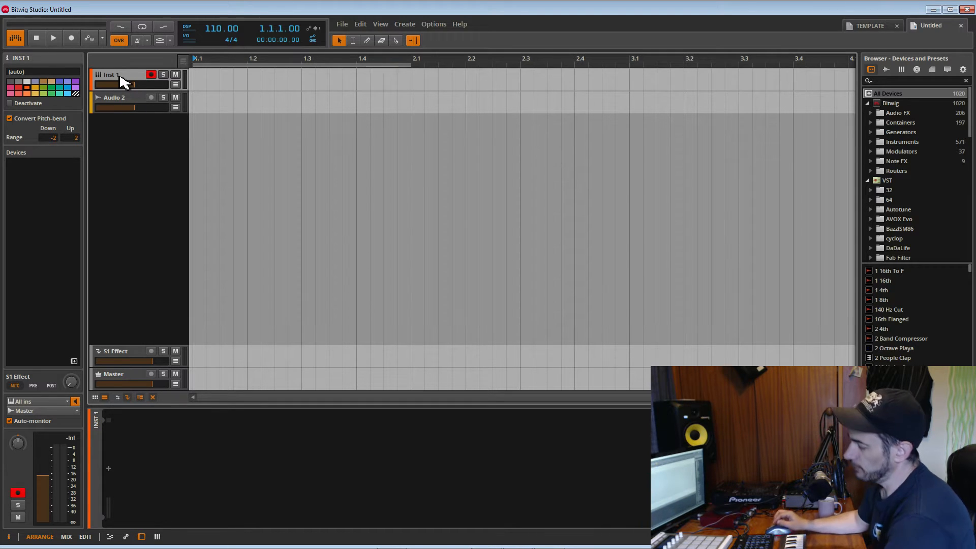
Delete the Inst 1 instrument track and rename the remaining audio track as Bass Buss.
key(BackSpace)
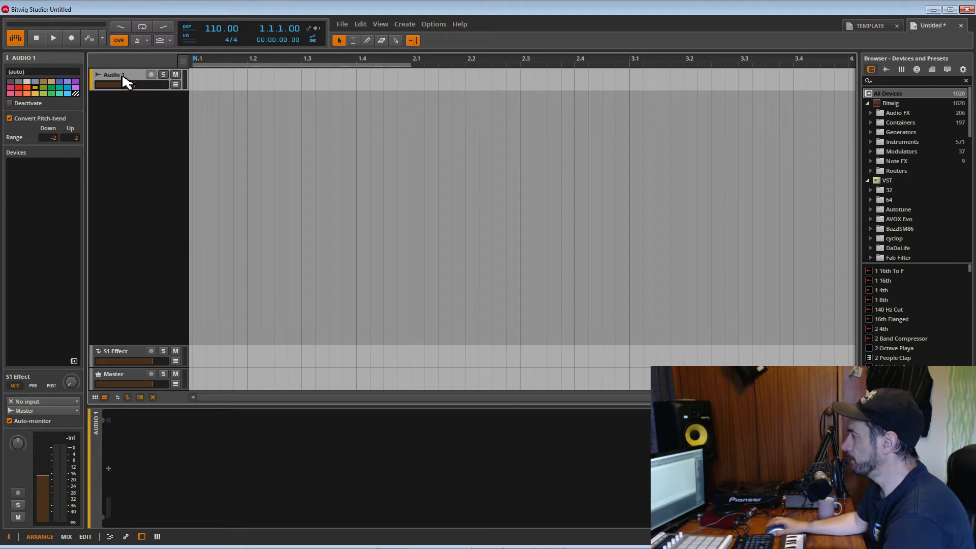
right_click(125, 79)
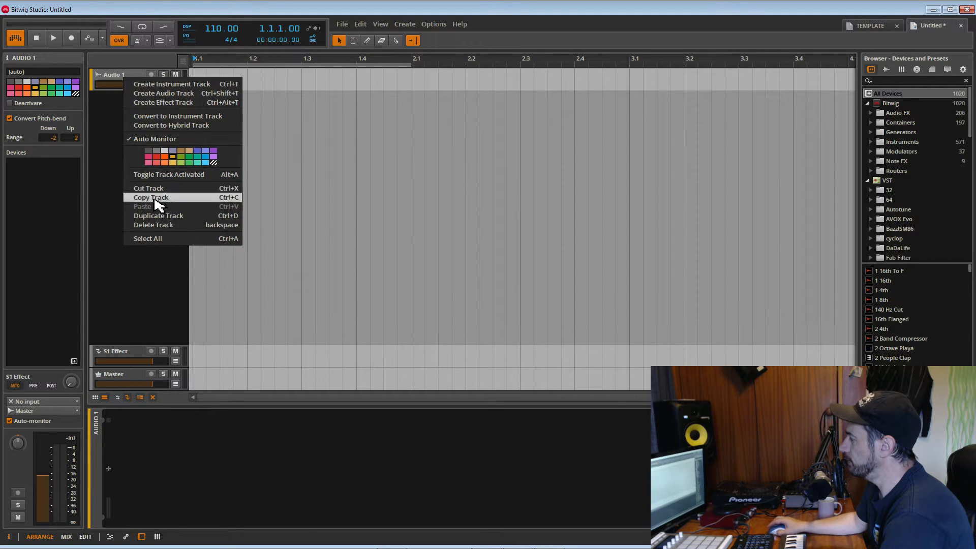
click(113, 74)
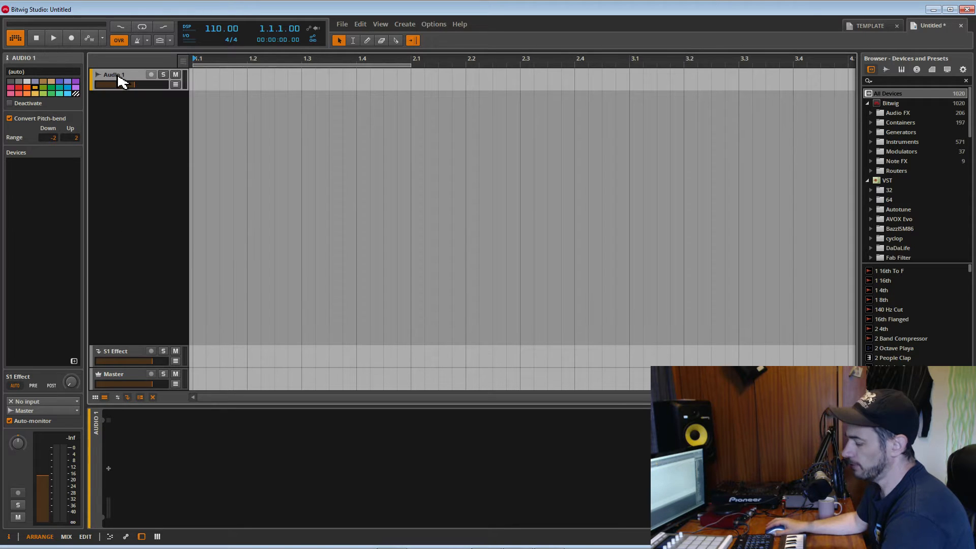
double_click(120, 75)
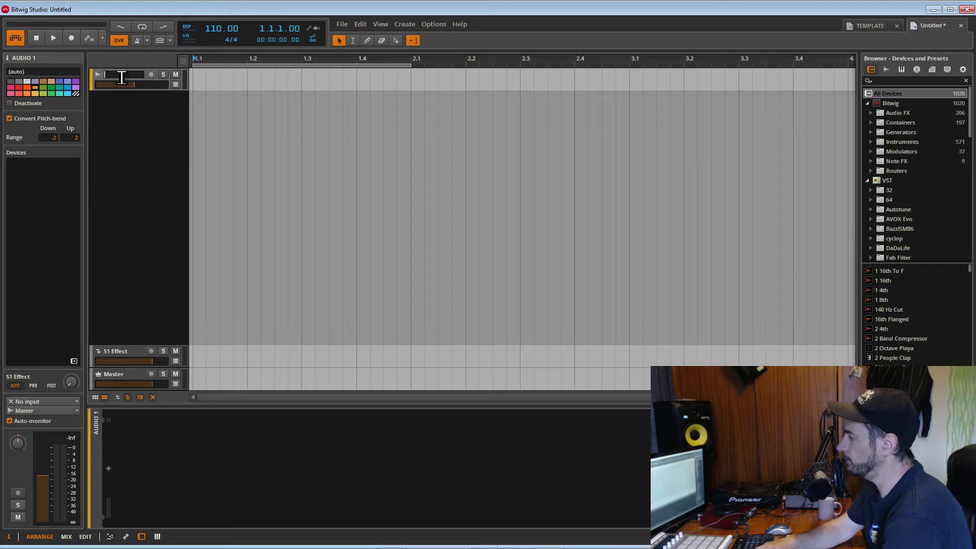
text(Bass Bass)
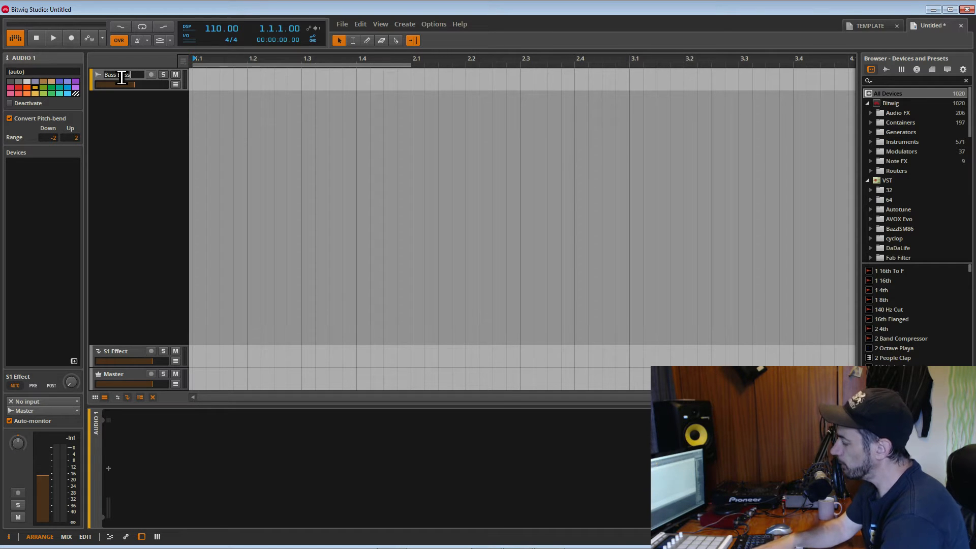
key(Return)
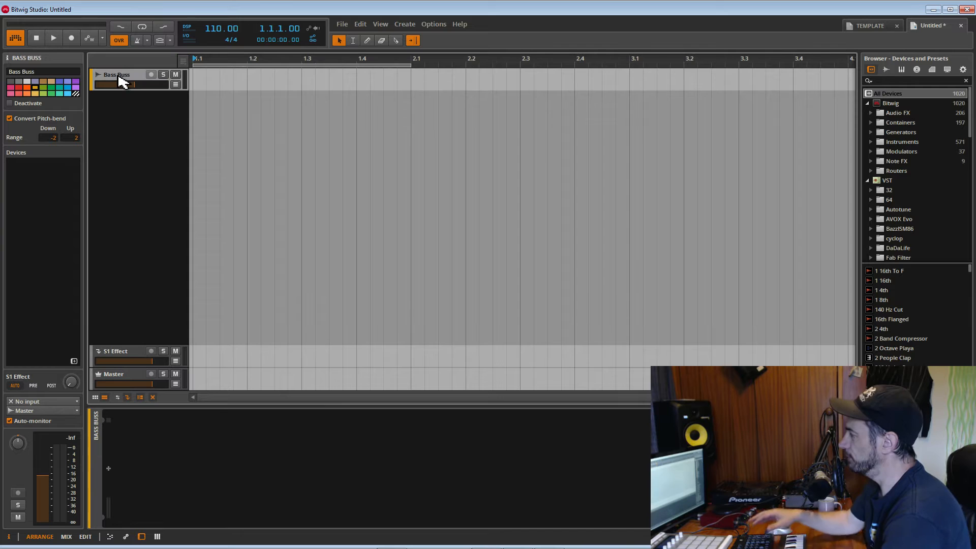
Set the Bass Buss track's volume to 0 dB.
drag(135, 85, 145, 86)
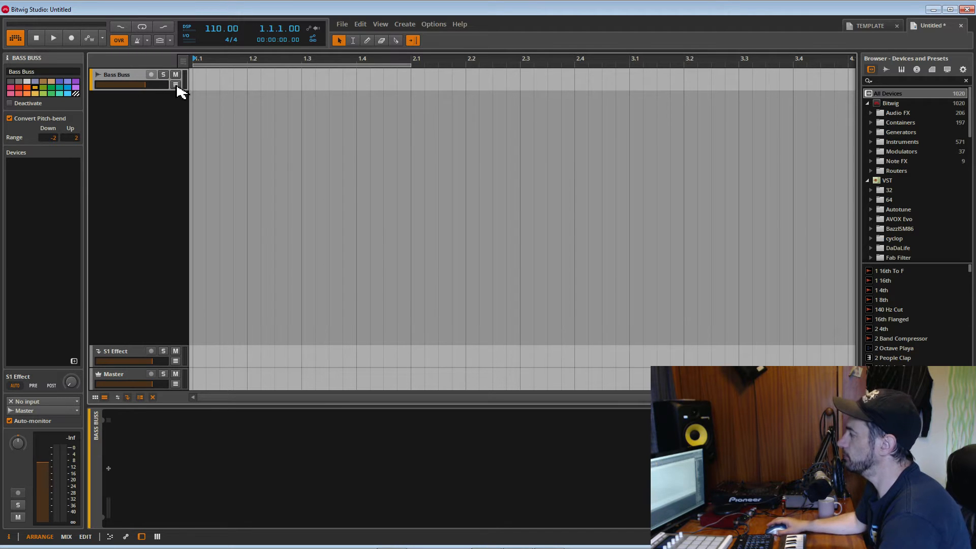
click(156, 84)
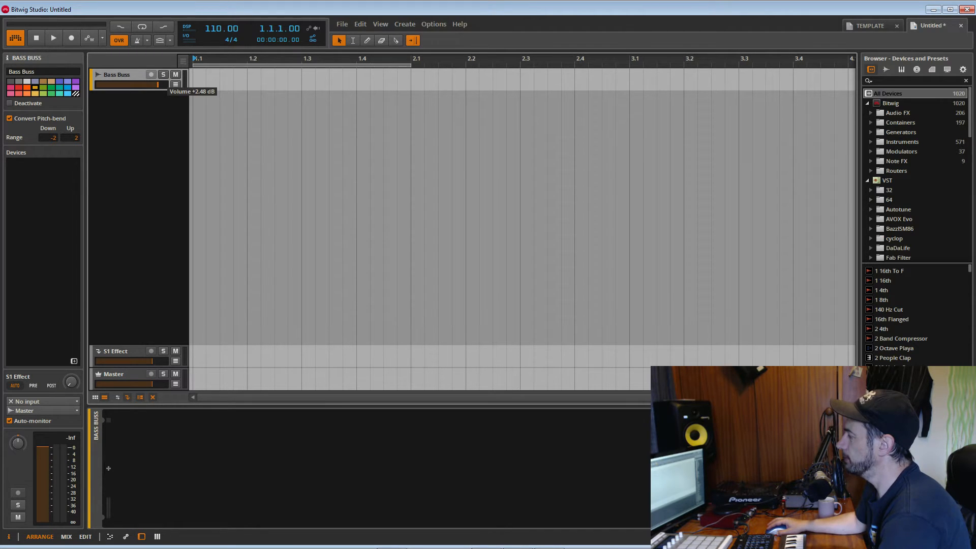
click(138, 85)
click(144, 86)
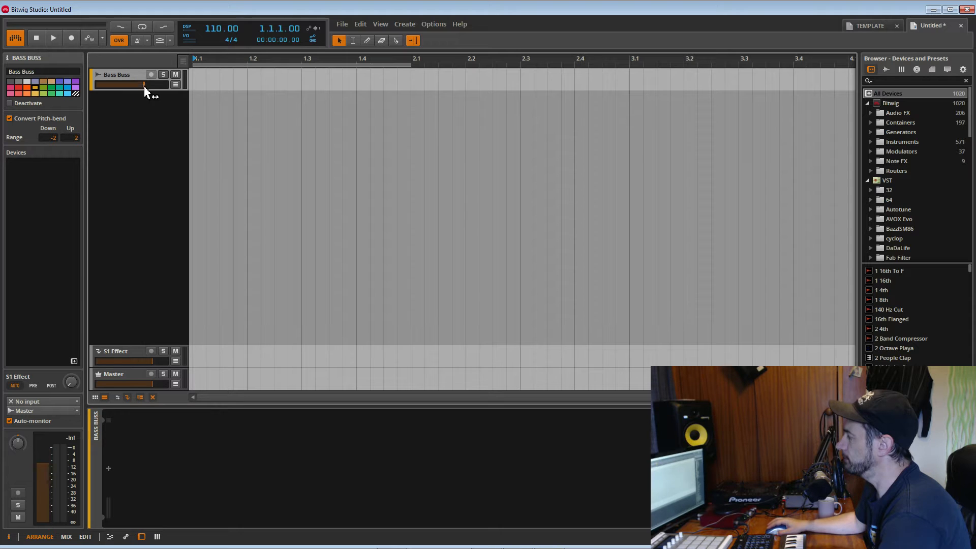
double_click(138, 85)
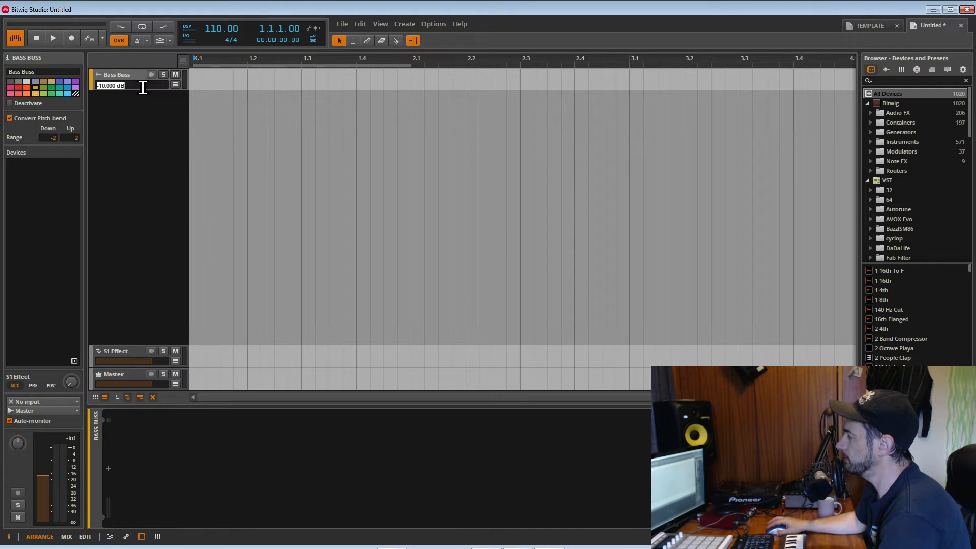
text(0)
key(Return)
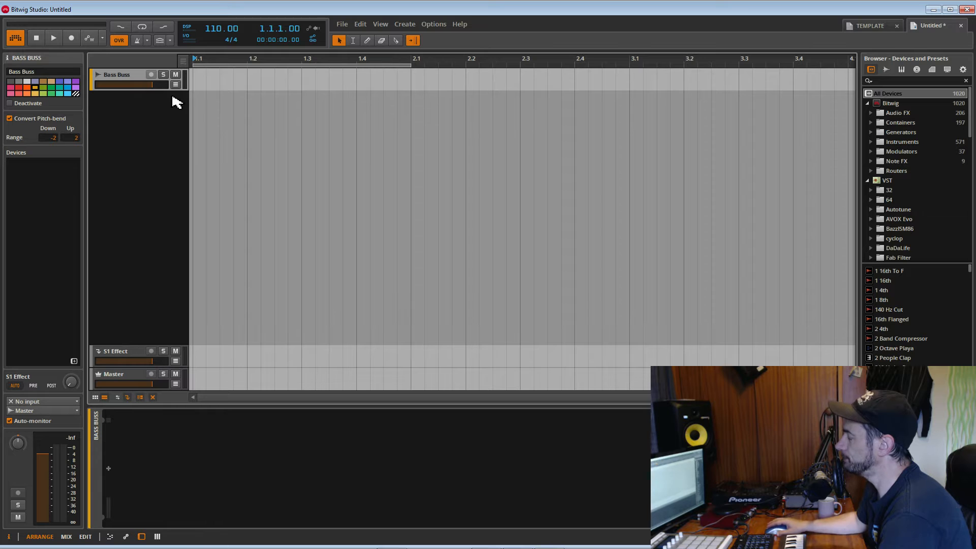
Add a Peak Limiter to the Master track and turn its release down.
click(131, 375)
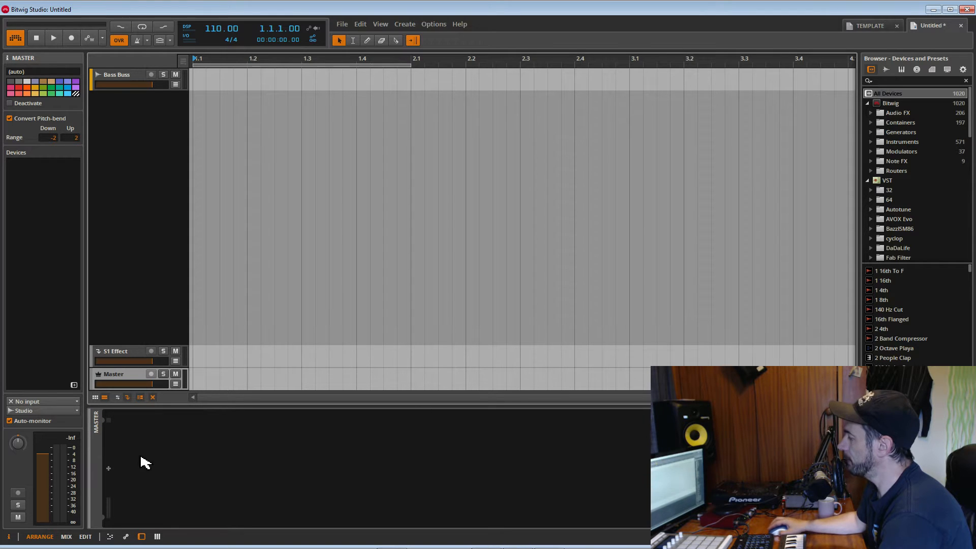
click(108, 468)
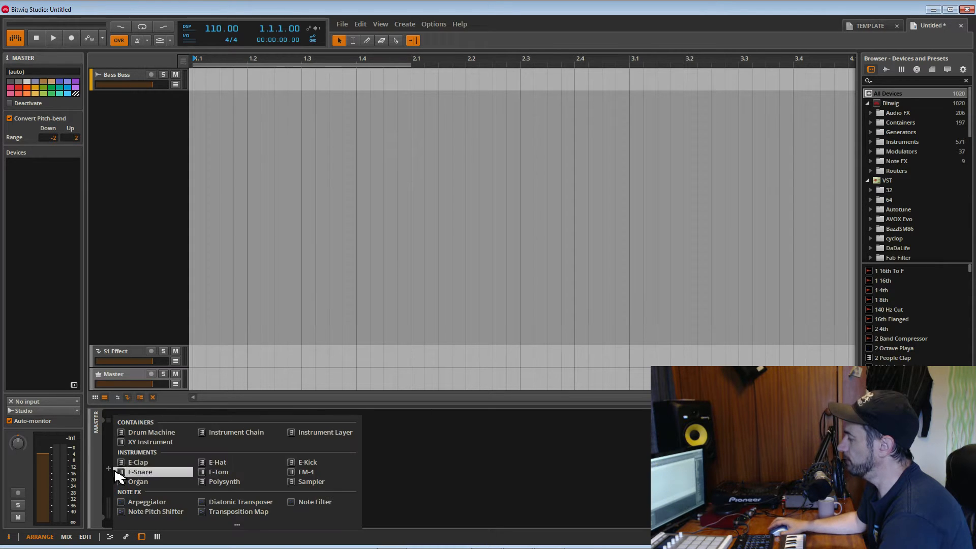
click(243, 525)
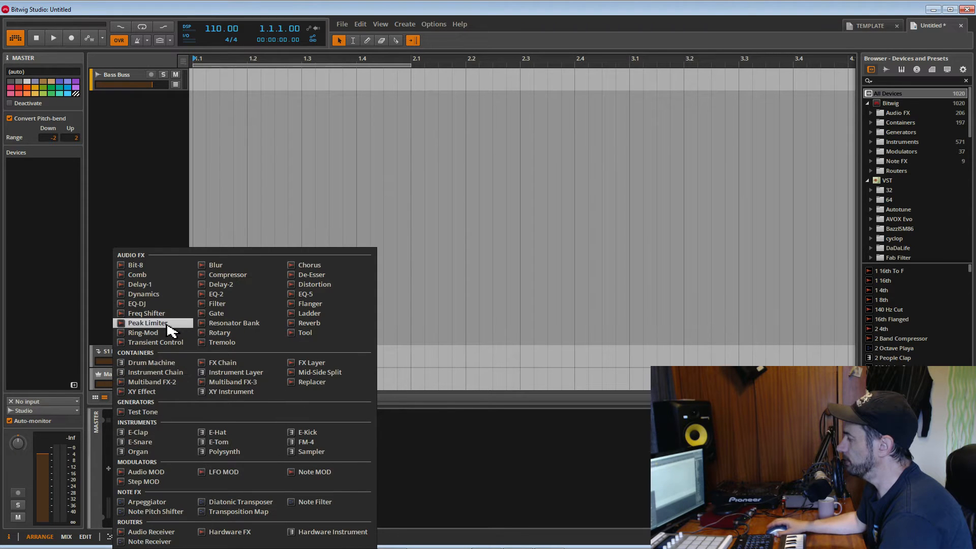
click(145, 323)
drag(145, 507, 145, 543)
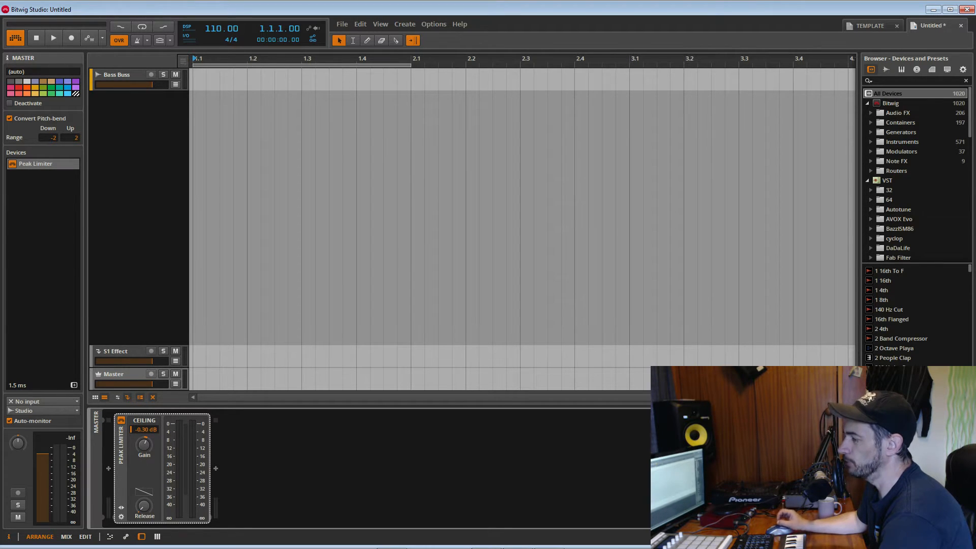
Save the project in the Projects folder as Live stream template.
key(ctrl+s)
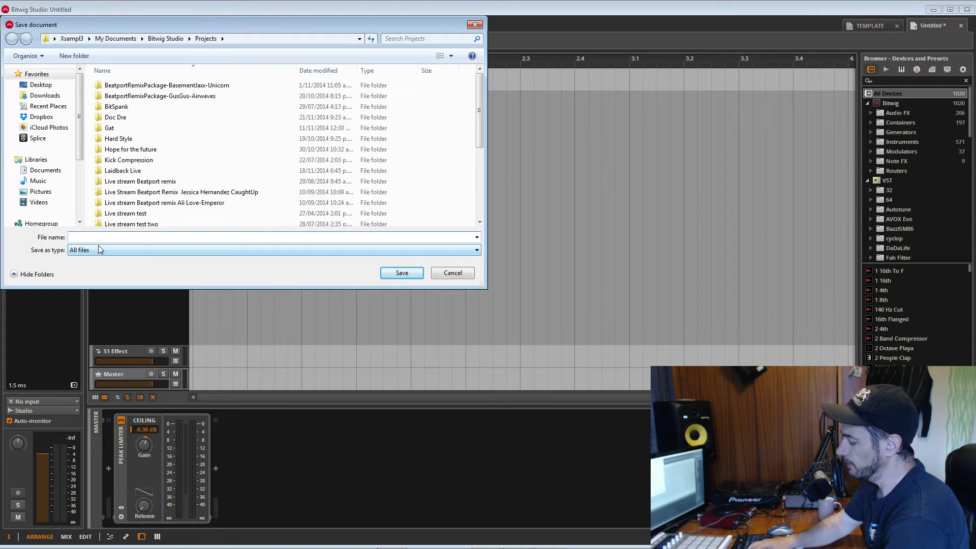
text(Live stream template)
key(Return)
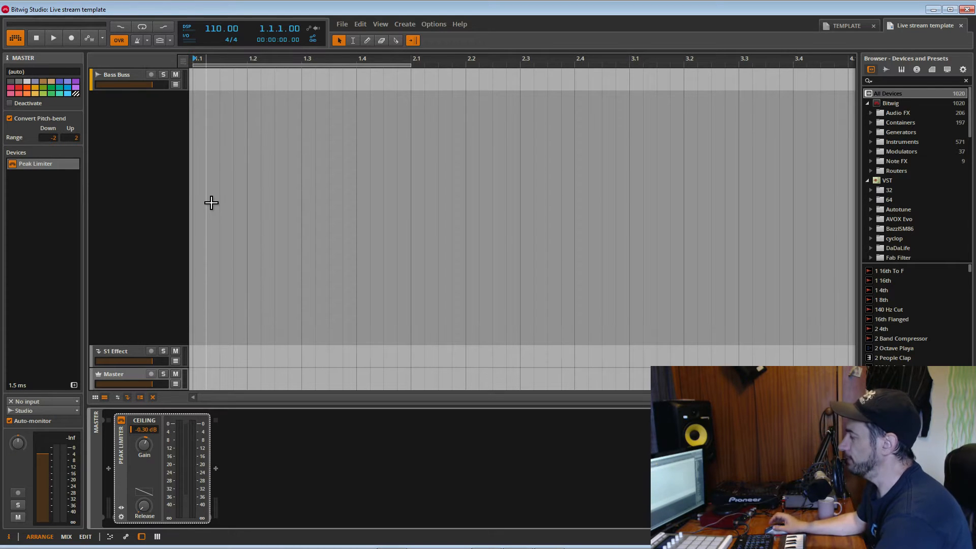
Add a Dynamics device to the empty device chain of the Bass Buss track.
click(122, 79)
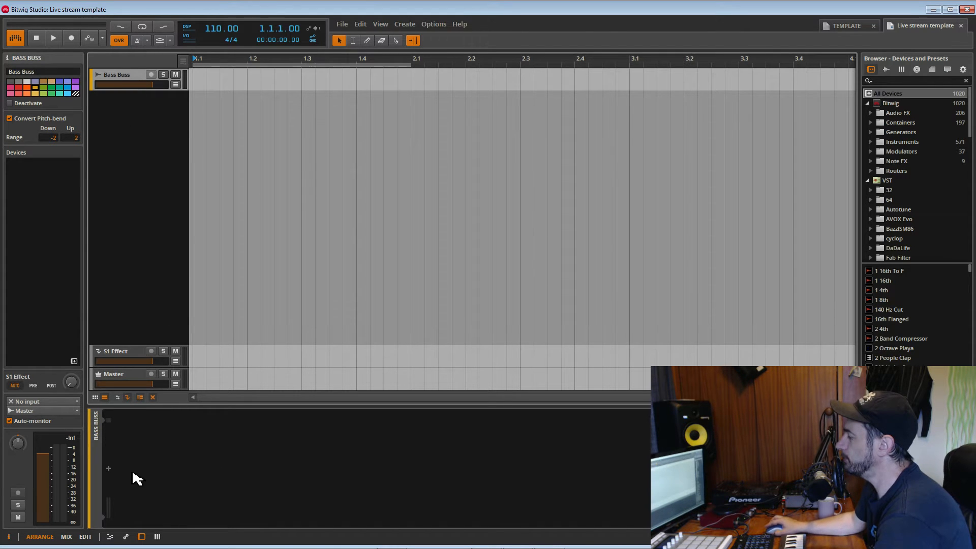
click(110, 470)
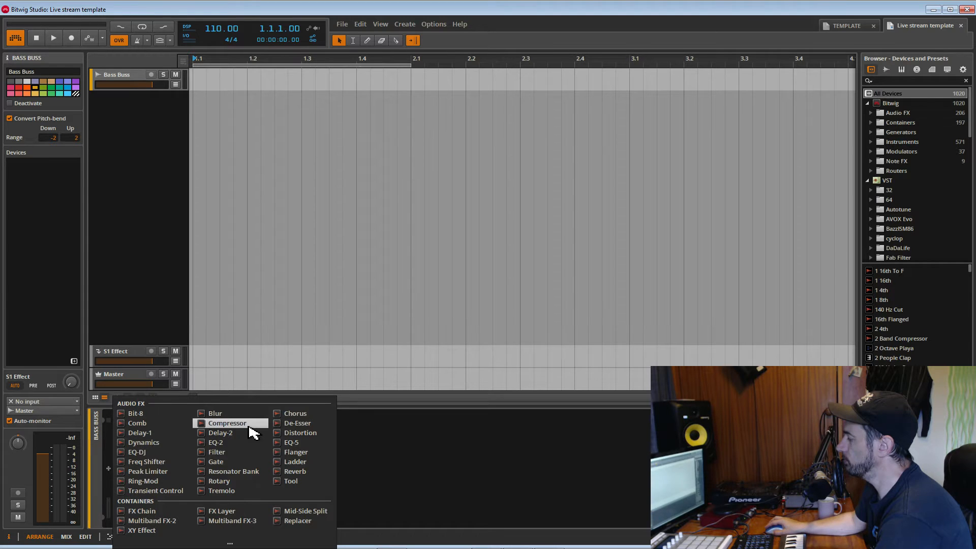
click(145, 442)
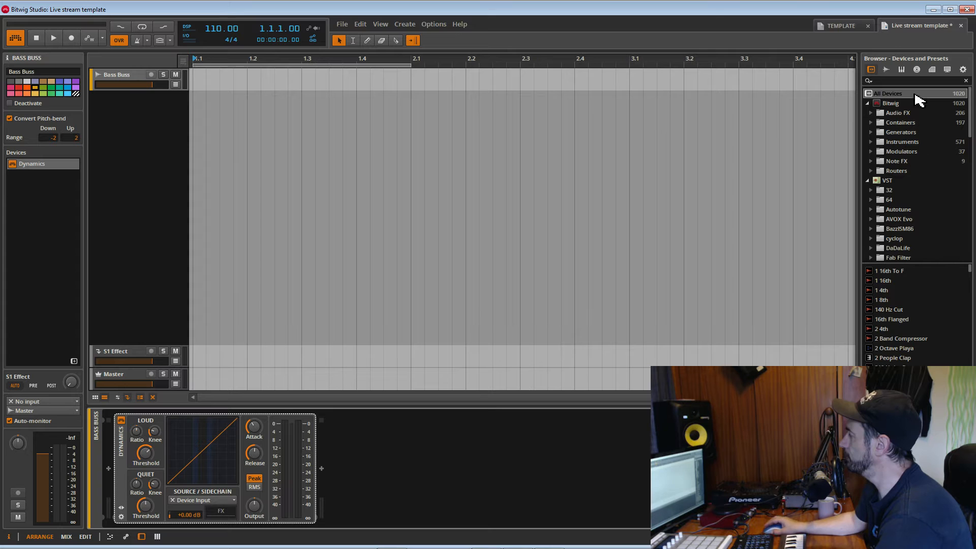
Search the devices for ssl and add the SSLComp Stereo (32-bit) plug-in after Dynamics on Bass Buss.
click(895, 81)
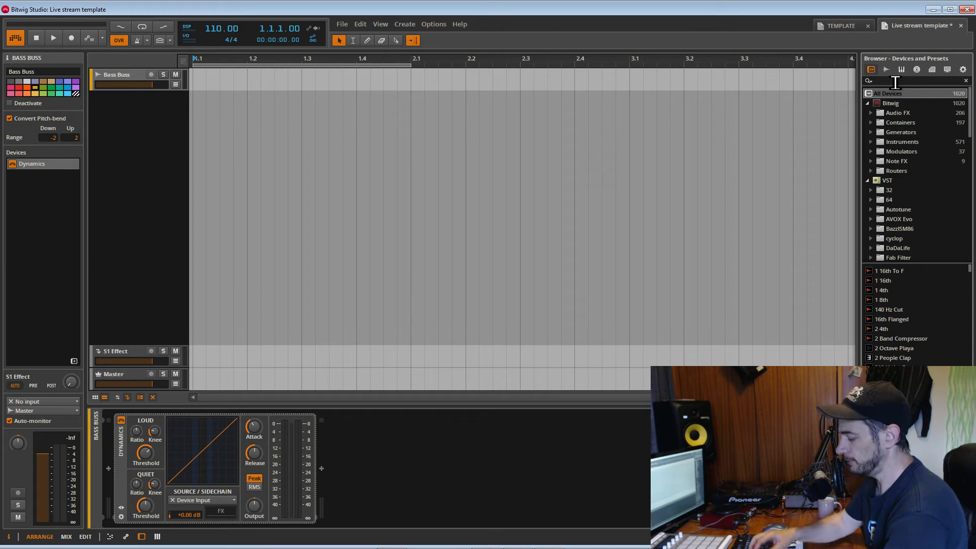
text(ssl)
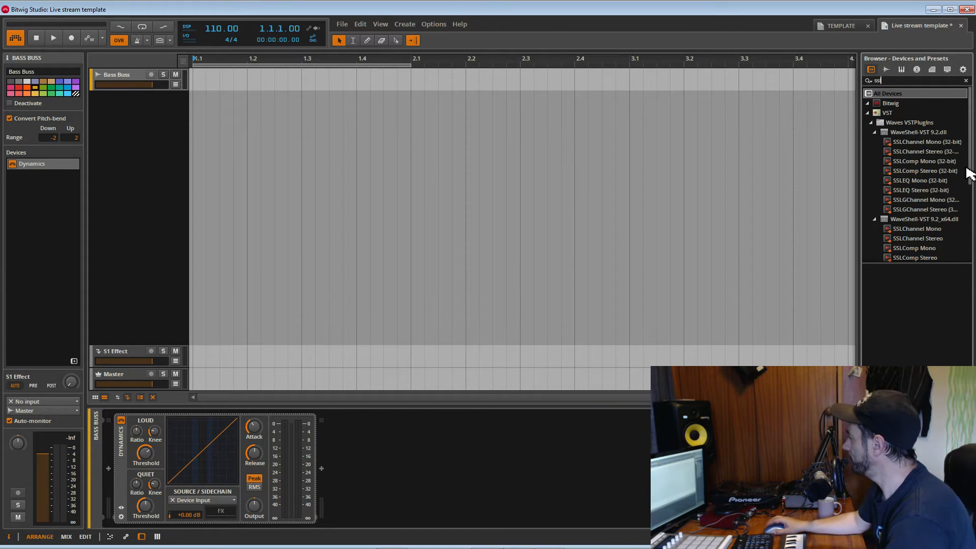
double_click(939, 171)
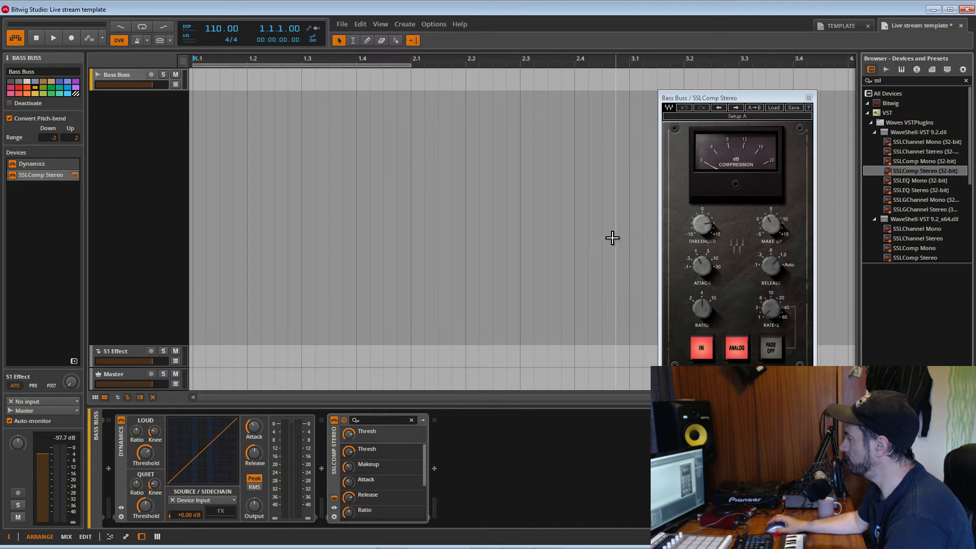
Open a preset file for SSLComp Stereo and search the ProgramData folder on drive C for the plug-in's preset location.
click(773, 107)
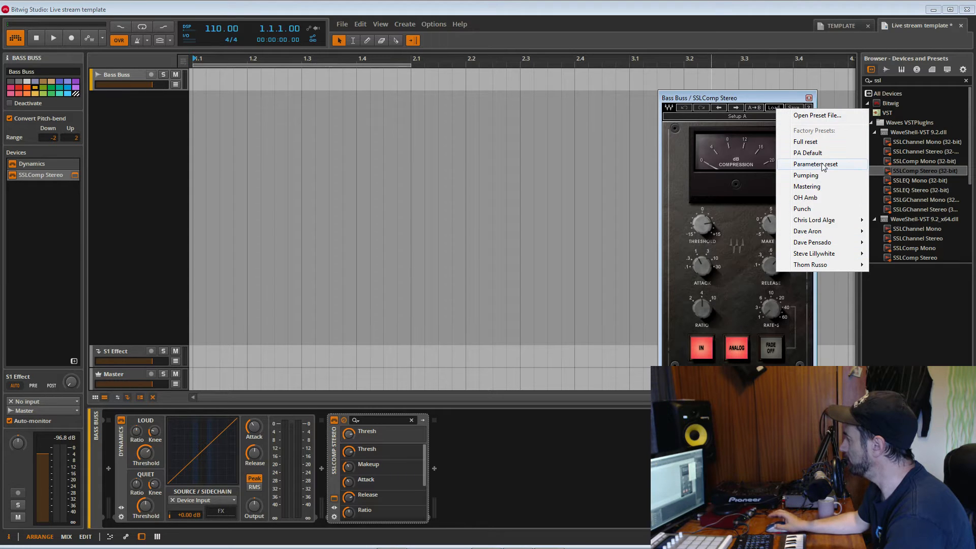
click(816, 116)
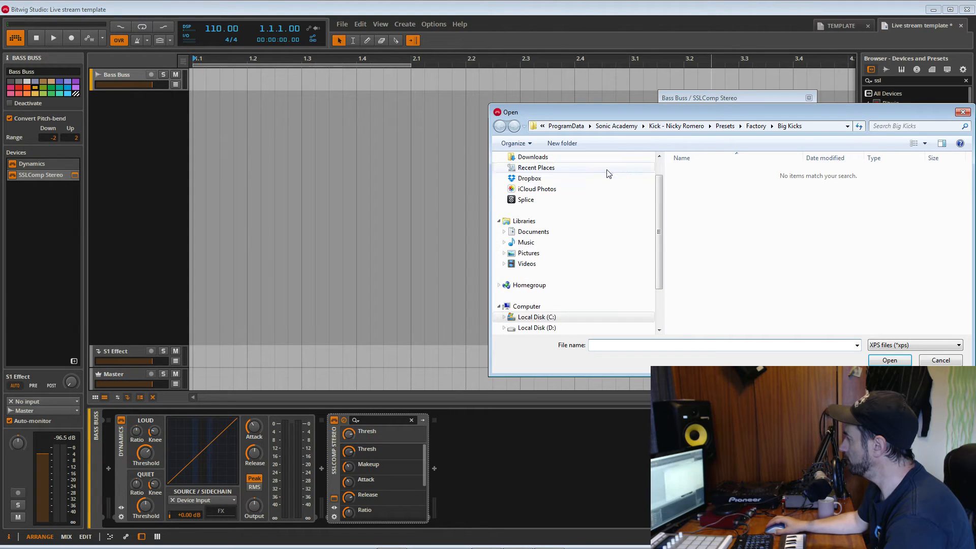
click(880, 344)
click(880, 343)
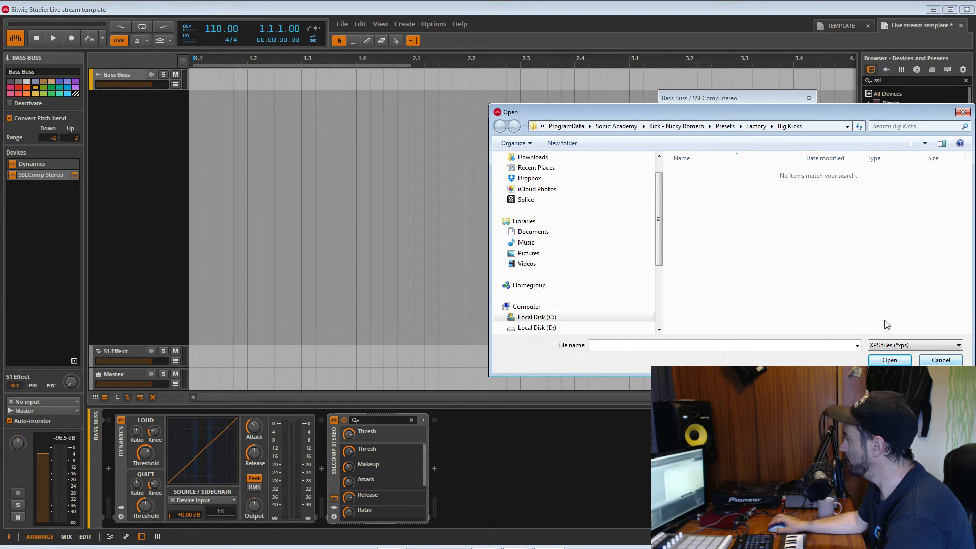
click(559, 127)
click(698, 309)
scroll(697, 310, down, 1)
scroll(699, 311, down, 2)
scroll(698, 311, up, 2)
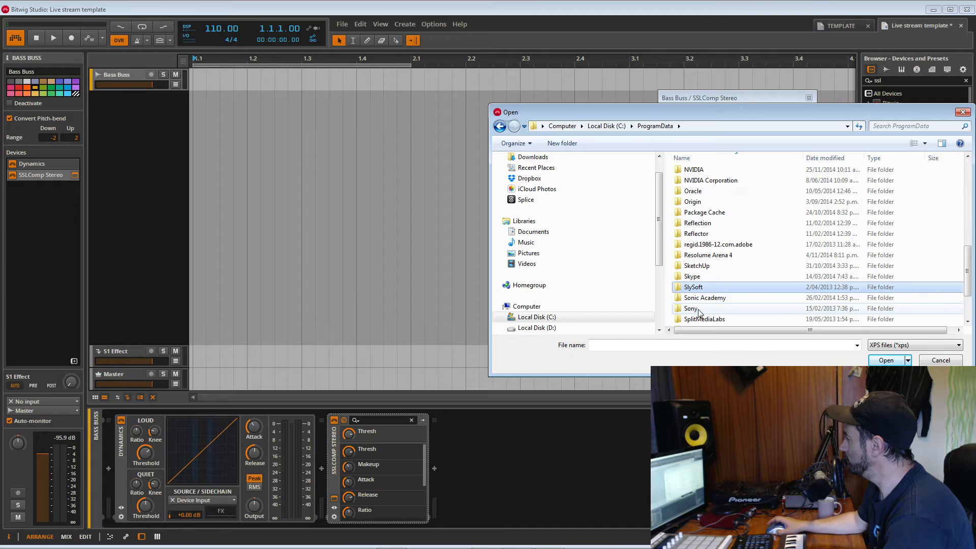
scroll(698, 311, up, 1)
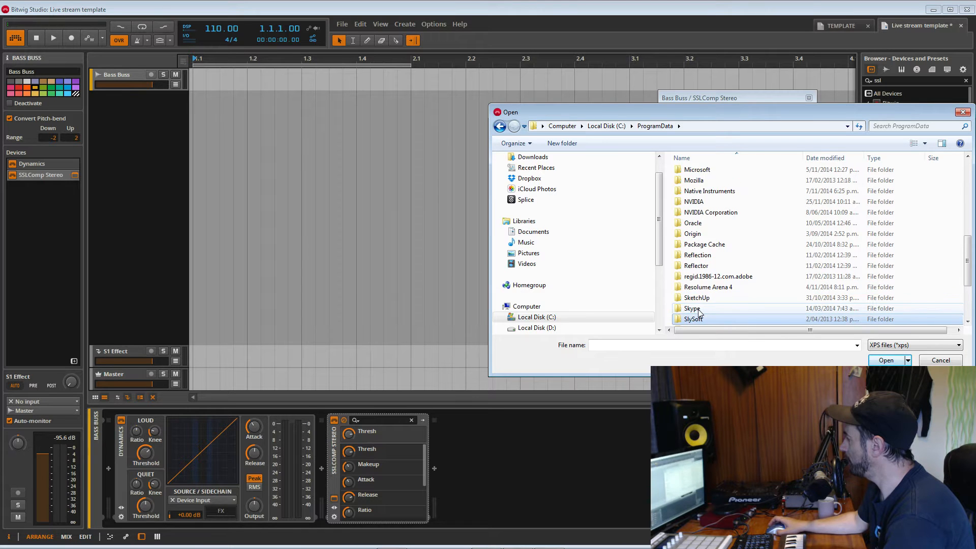
scroll(698, 311, up, 10)
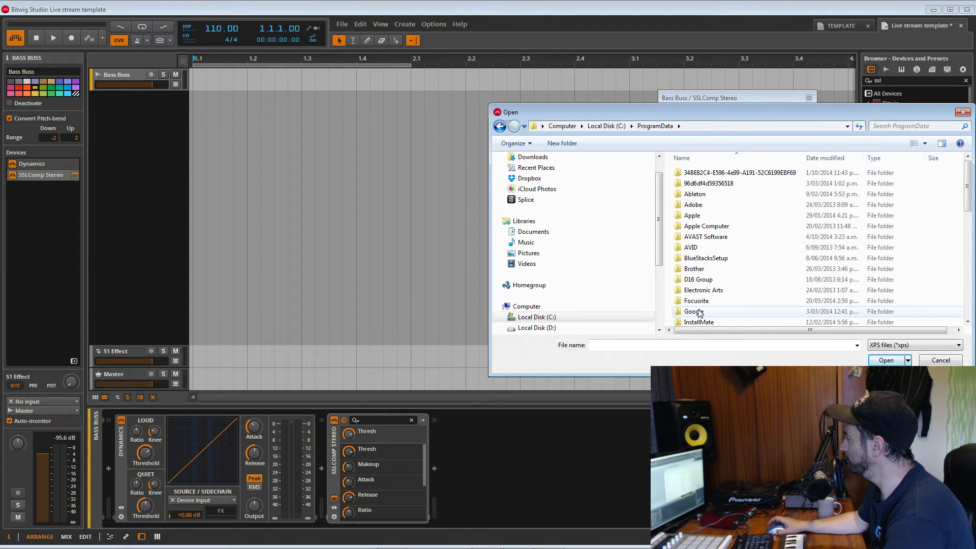
scroll(699, 311, down, 14)
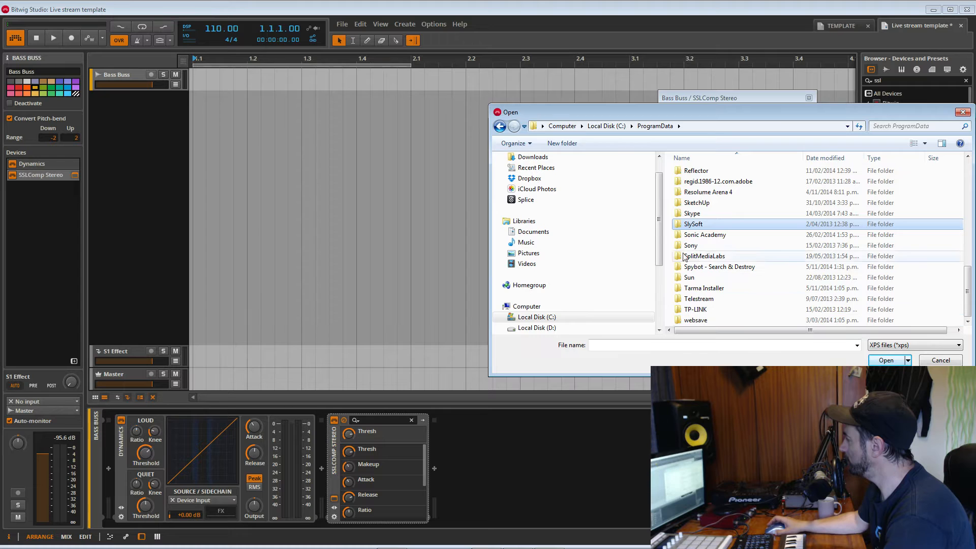
drag(753, 117, 599, 121)
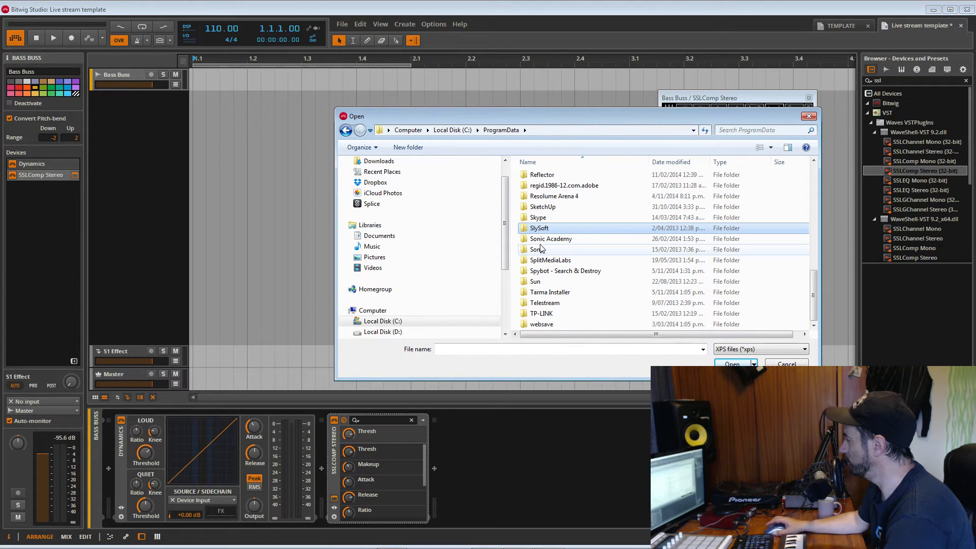
click(550, 294)
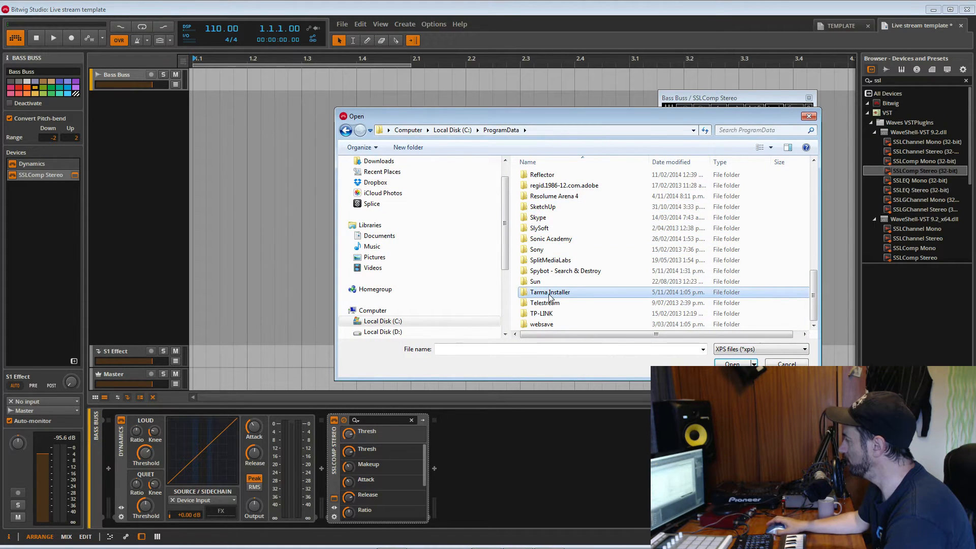
scroll(550, 297, up, 20)
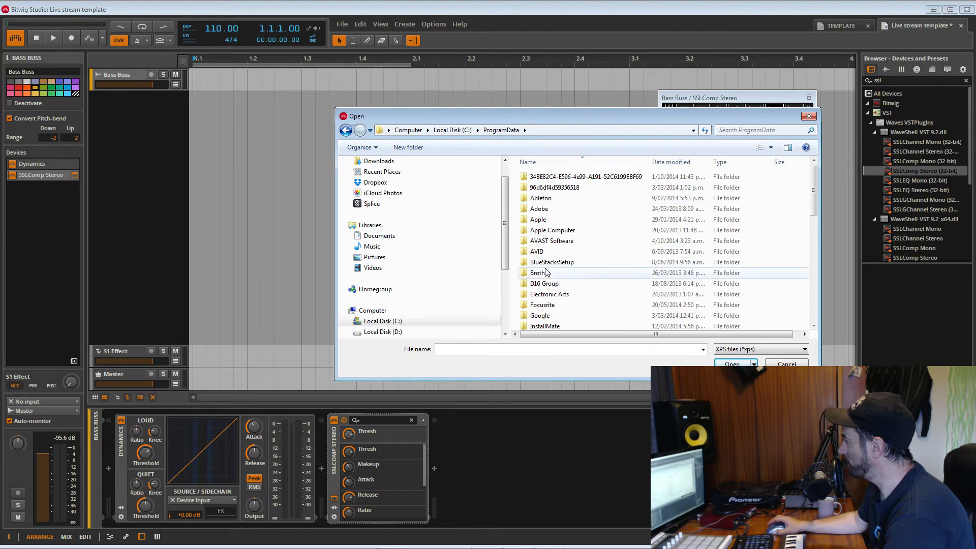
click(553, 306)
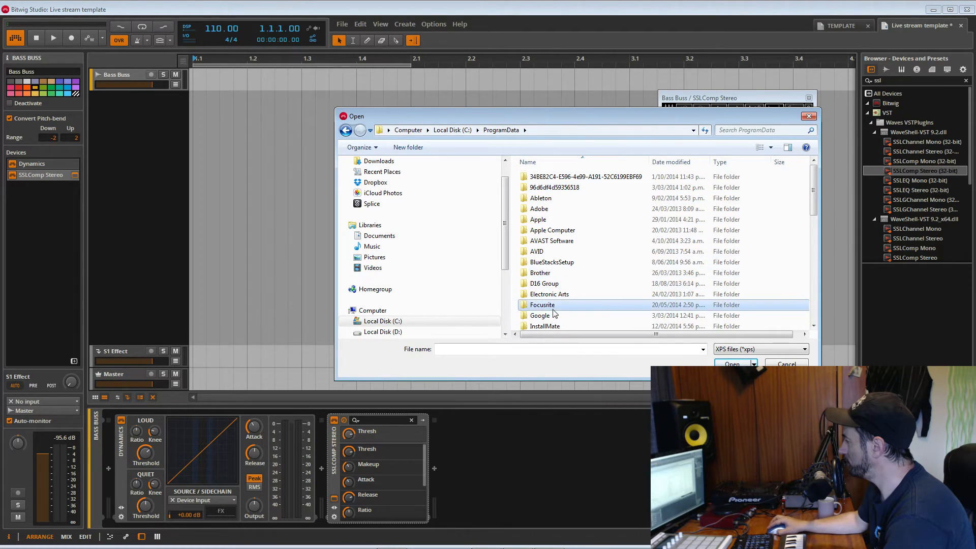
scroll(553, 313, down, 2)
click(547, 305)
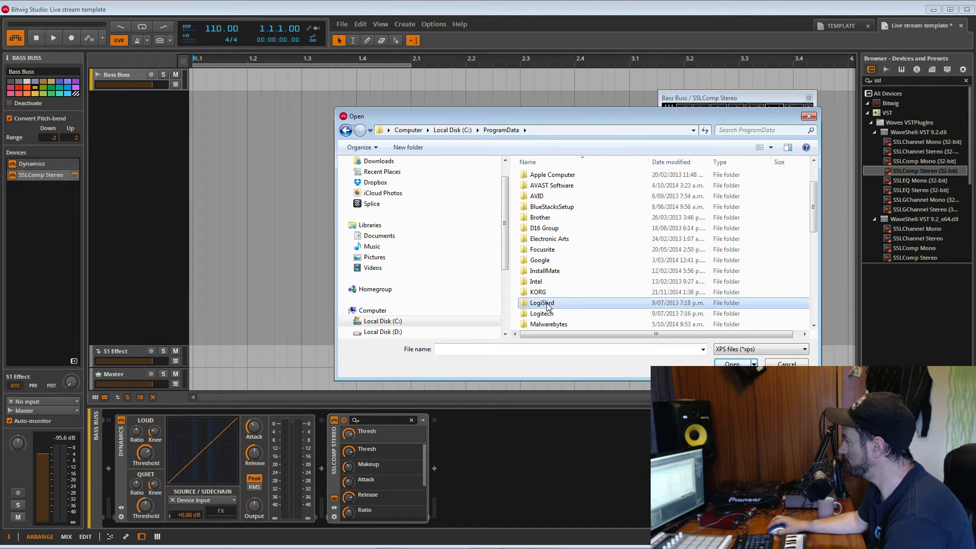
scroll(549, 304, down, 2)
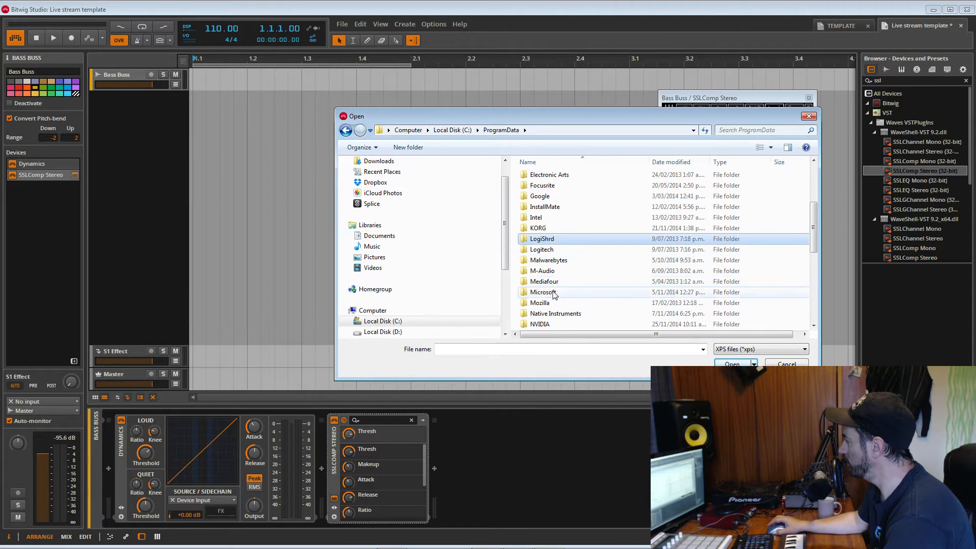
scroll(554, 302, down, 1)
scroll(554, 300, down, 2)
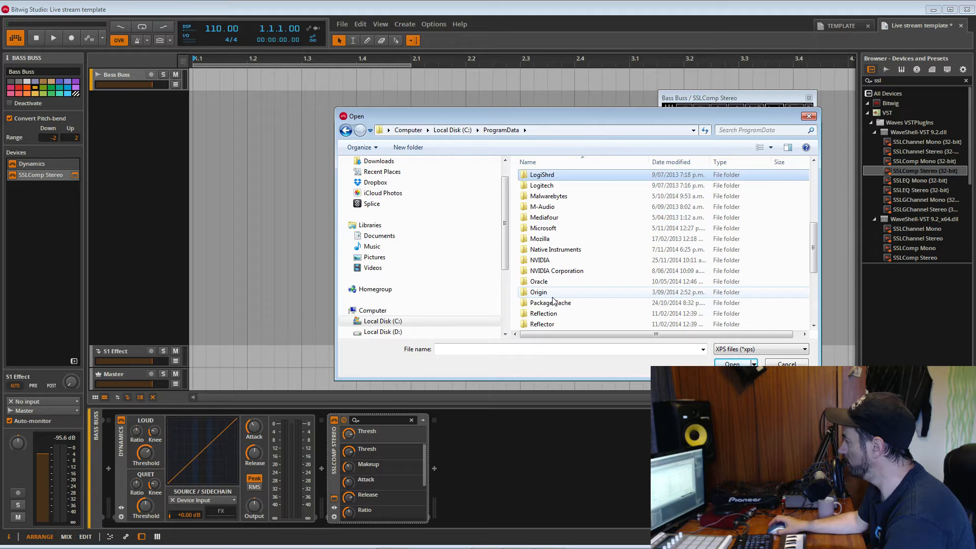
scroll(554, 301, down, 2)
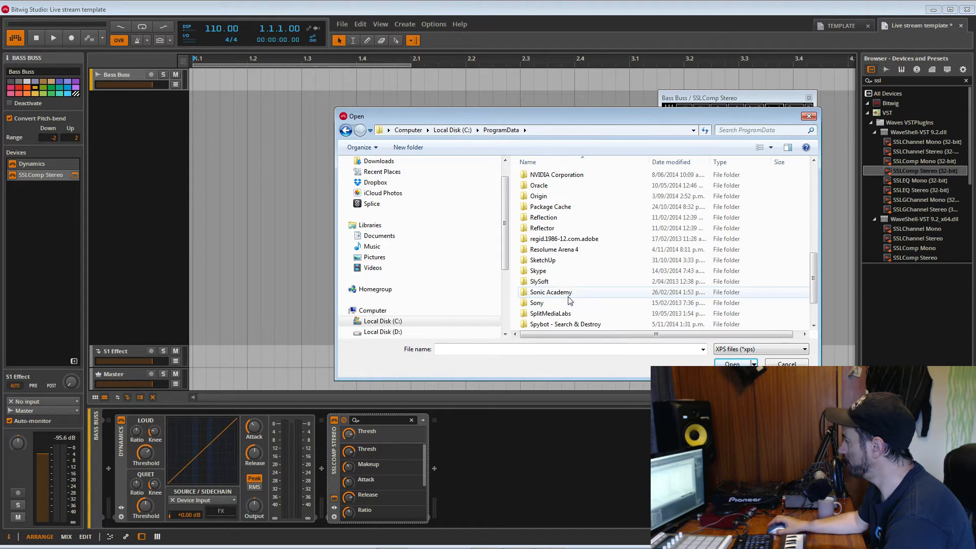
scroll(572, 303, down, 1)
scroll(572, 303, down, 1)
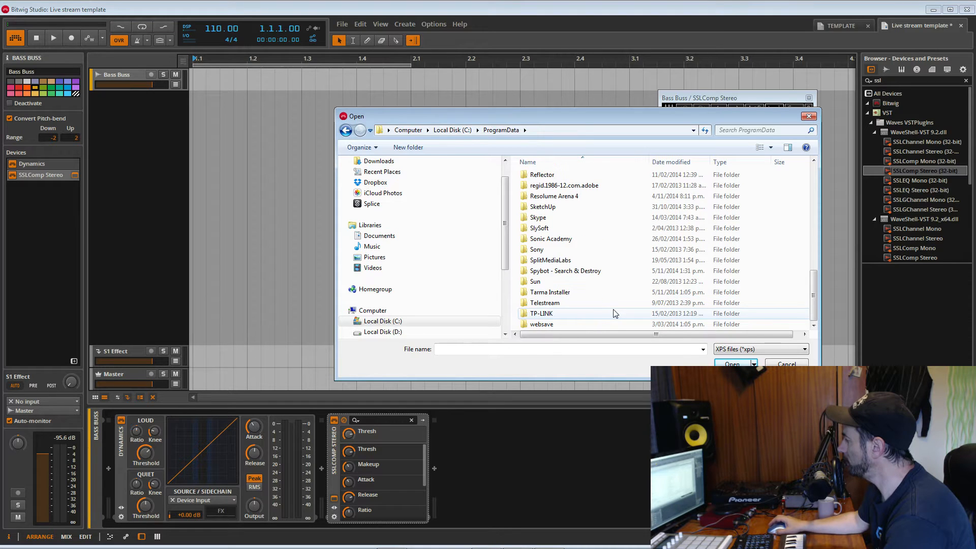
scroll(600, 314, up, 4)
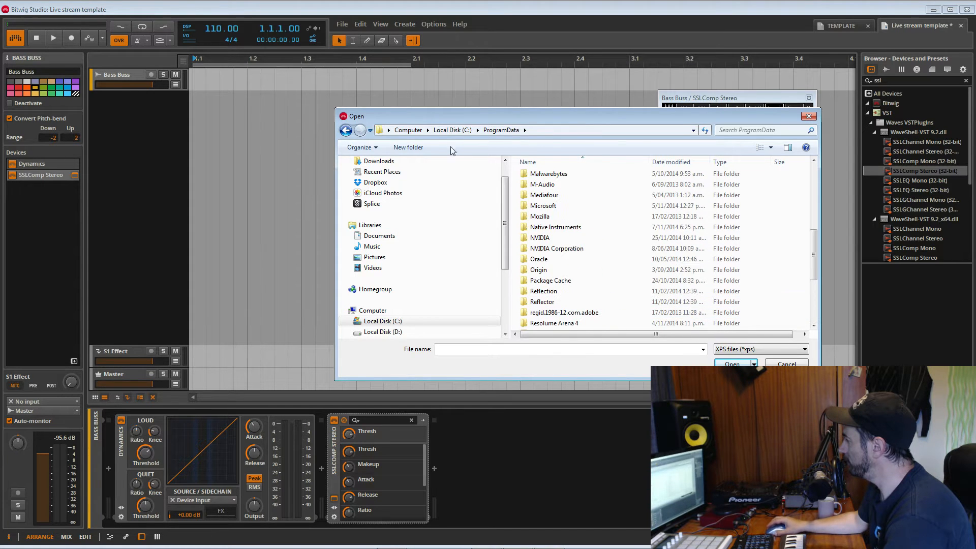
Return to the initial Big Kicks folder, go back up to ProgramData and check the recently used folder paths.
click(346, 131)
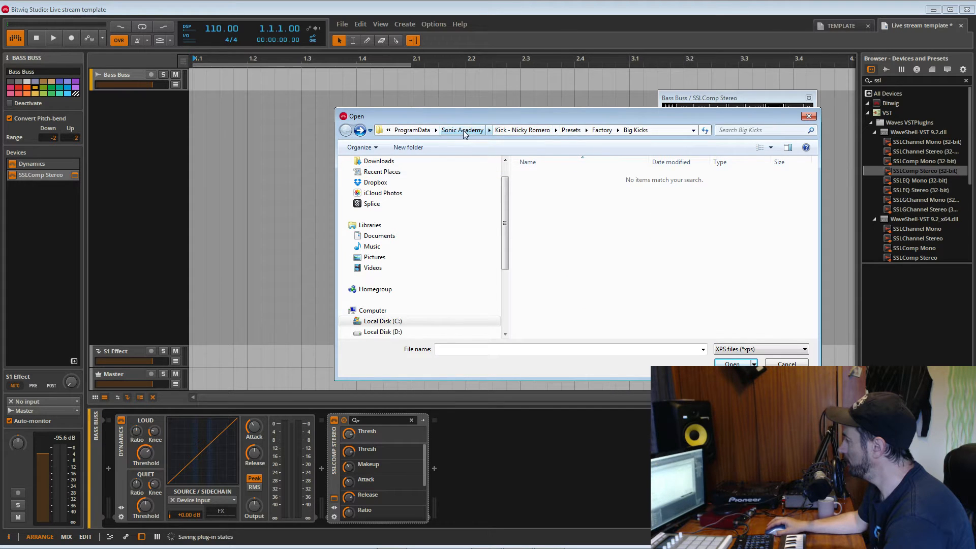
click(399, 129)
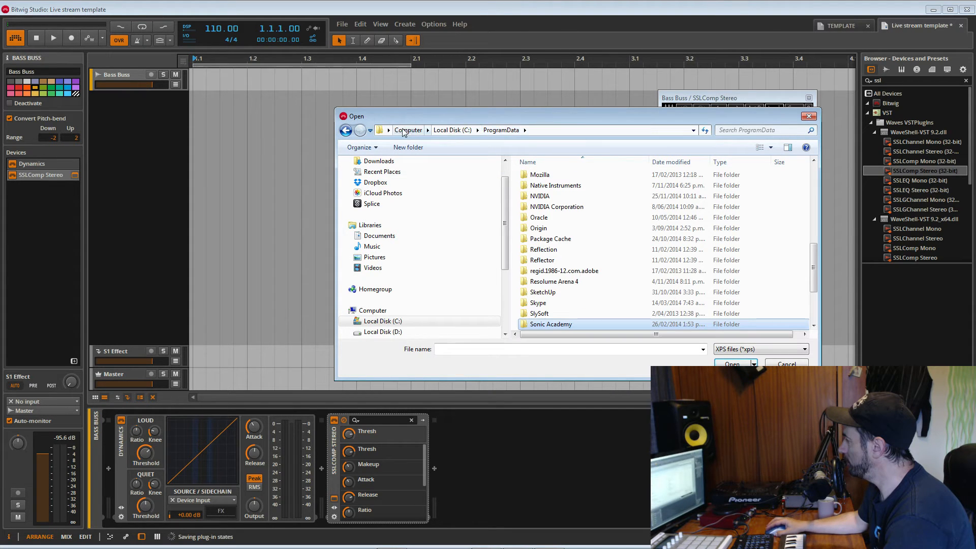
click(693, 130)
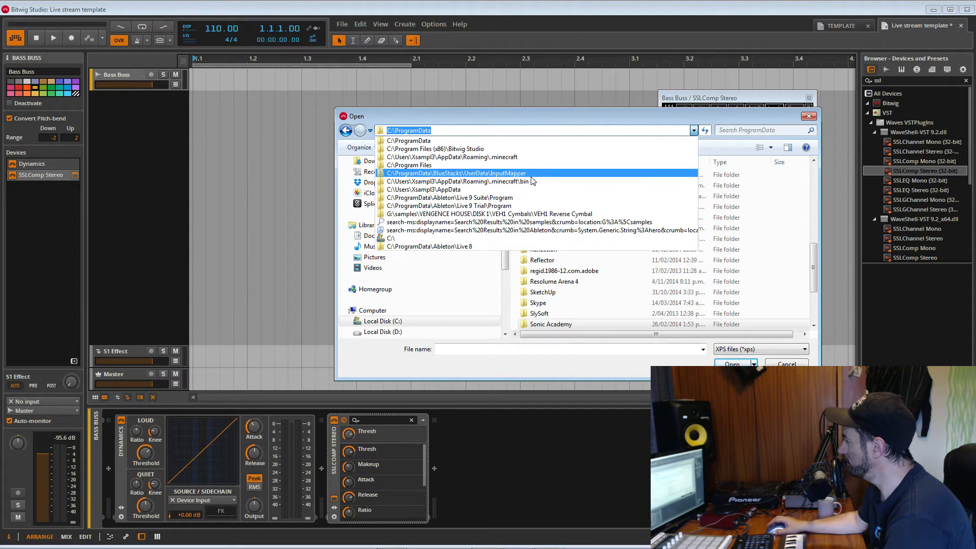
click(504, 127)
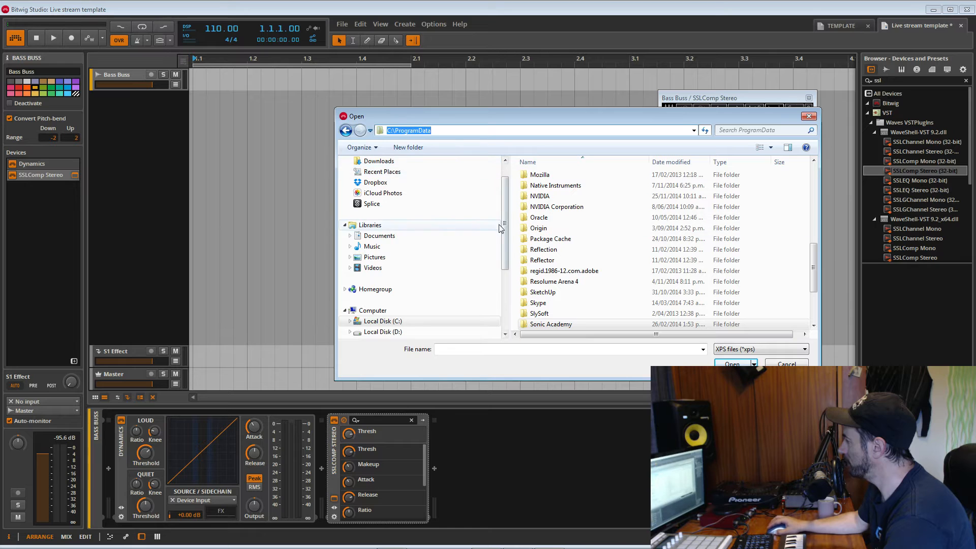
Look through the Documents library for a folder with SSLComp presets and cancel opening a file.
scroll(499, 228, up, 1)
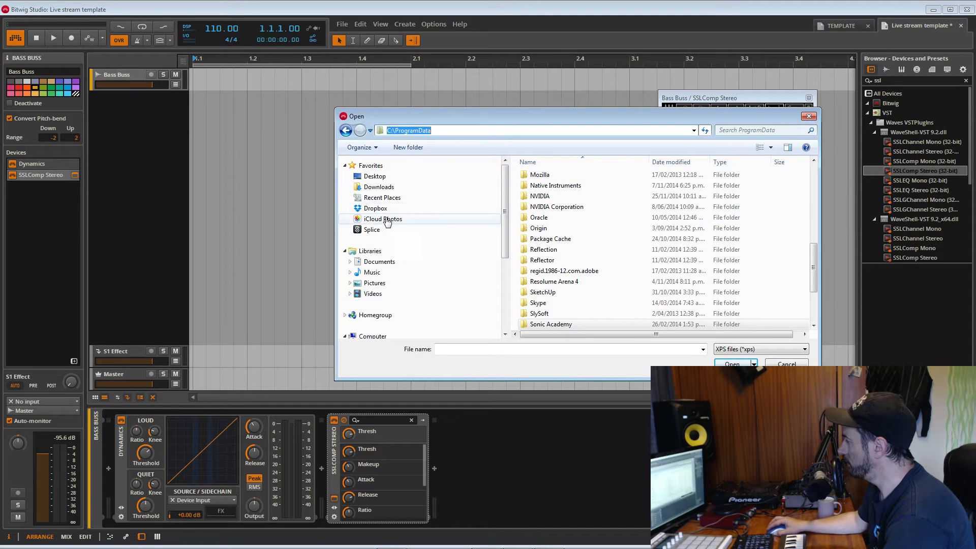
click(385, 261)
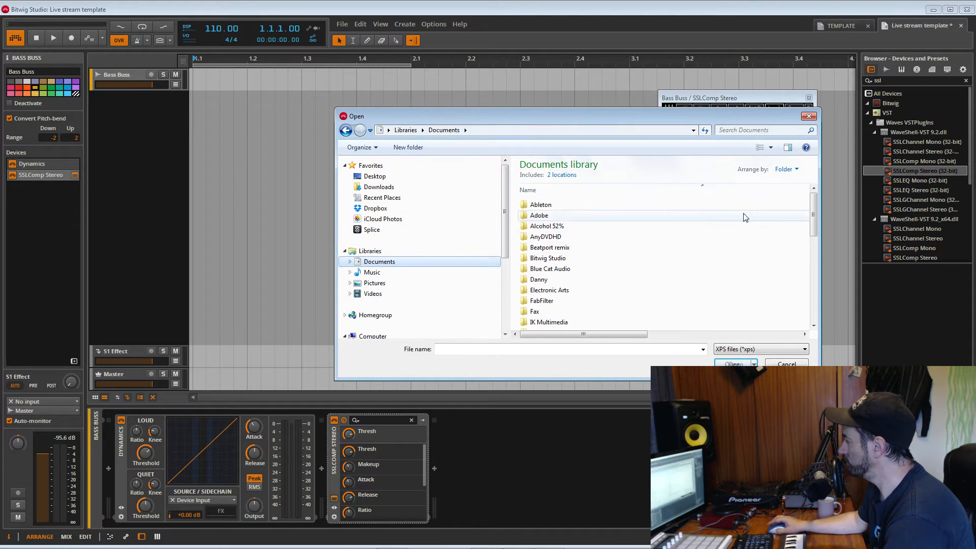
click(556, 247)
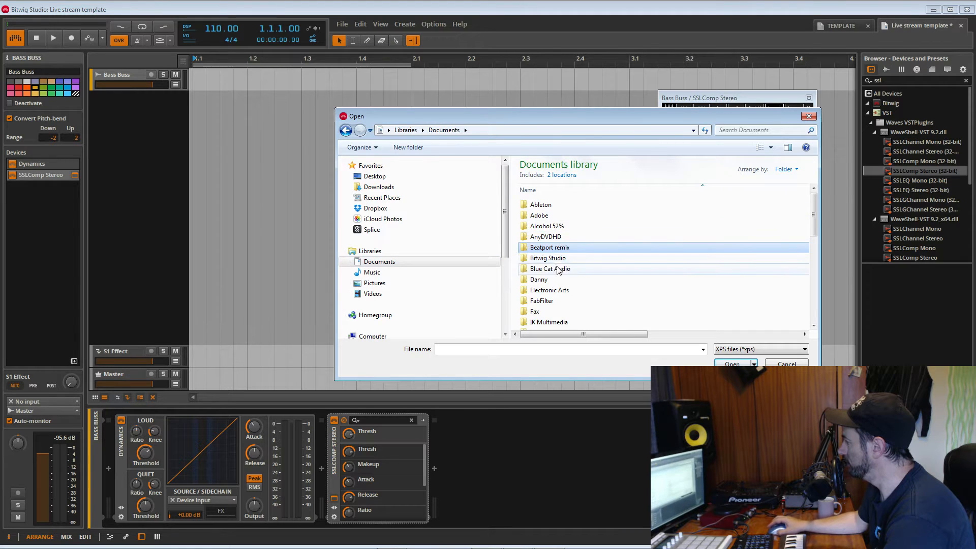
scroll(558, 270, down, 1)
scroll(554, 274, down, 2)
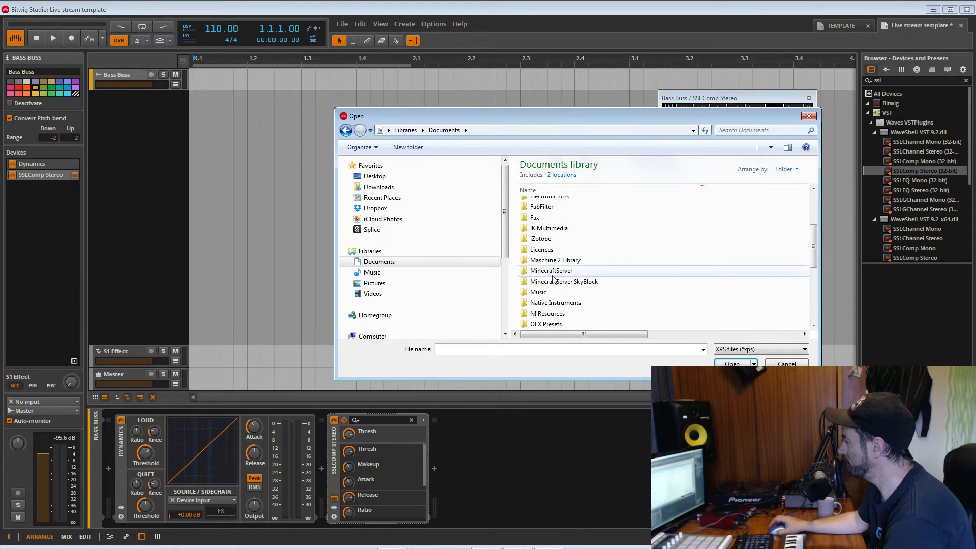
scroll(574, 300, down, 3)
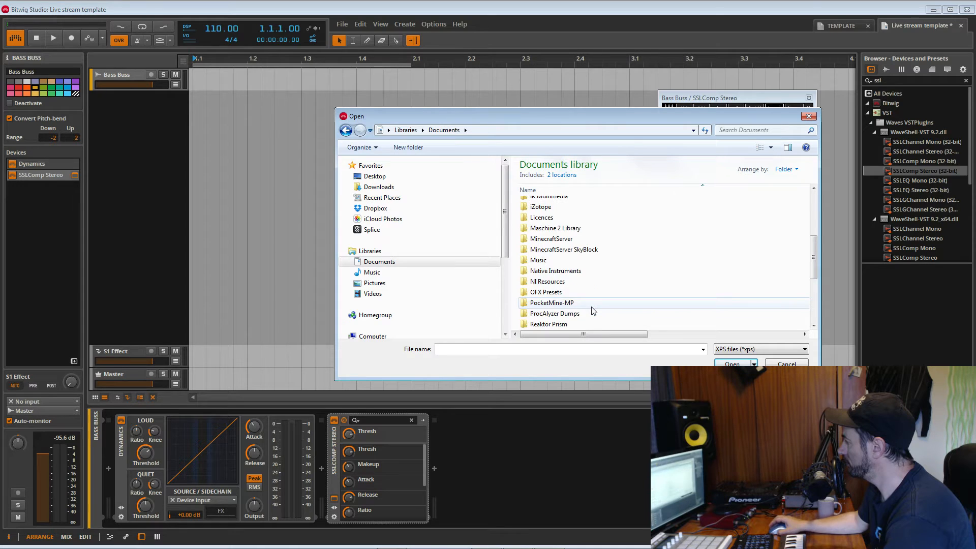
scroll(592, 311, down, 2)
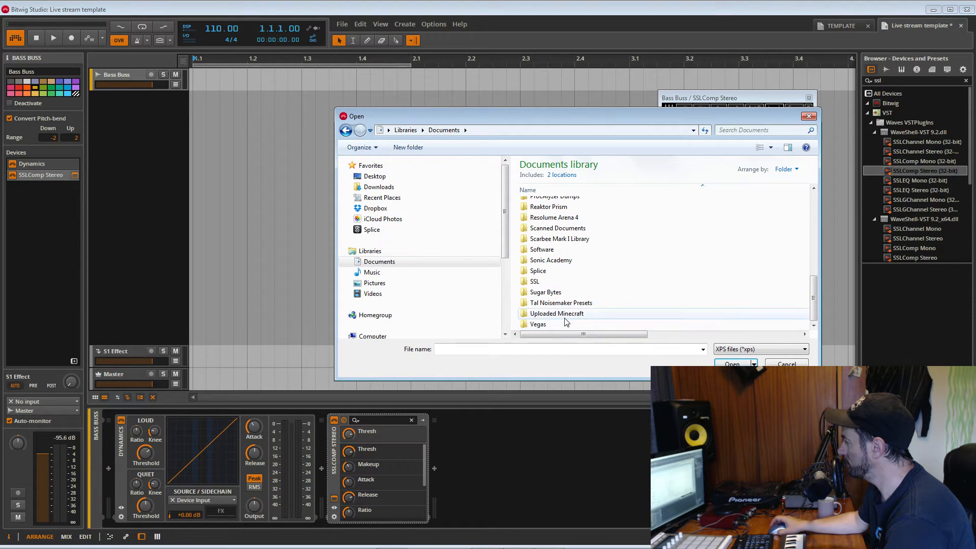
scroll(566, 323, up, 1)
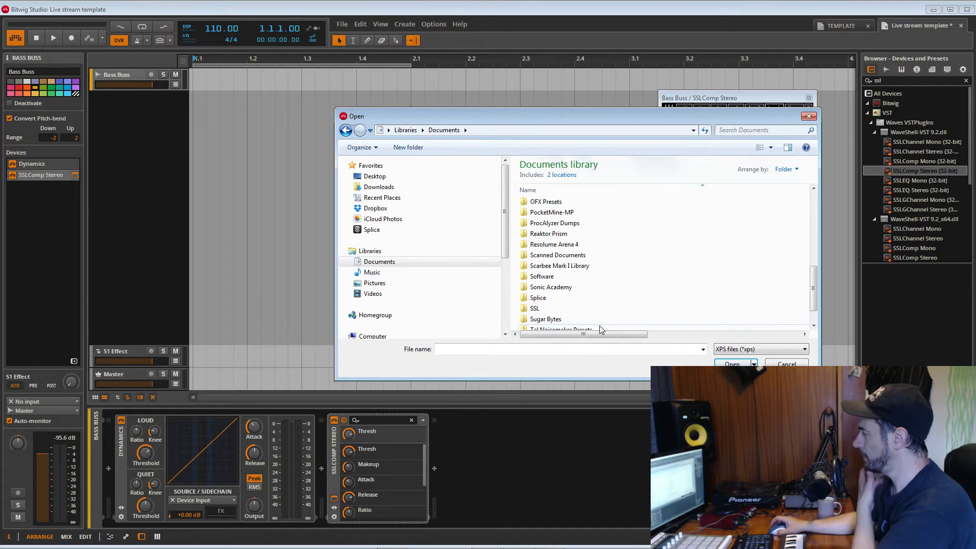
scroll(584, 280, up, 2)
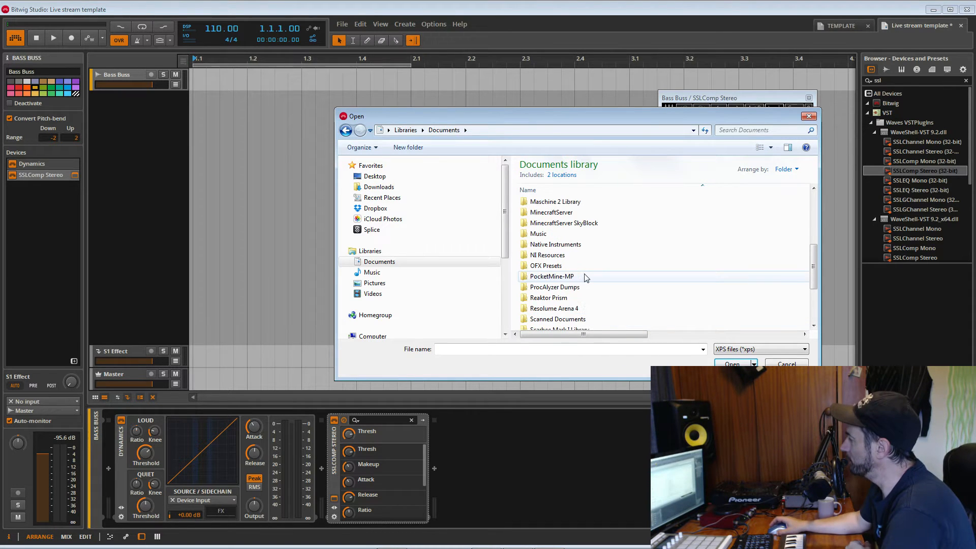
click(786, 364)
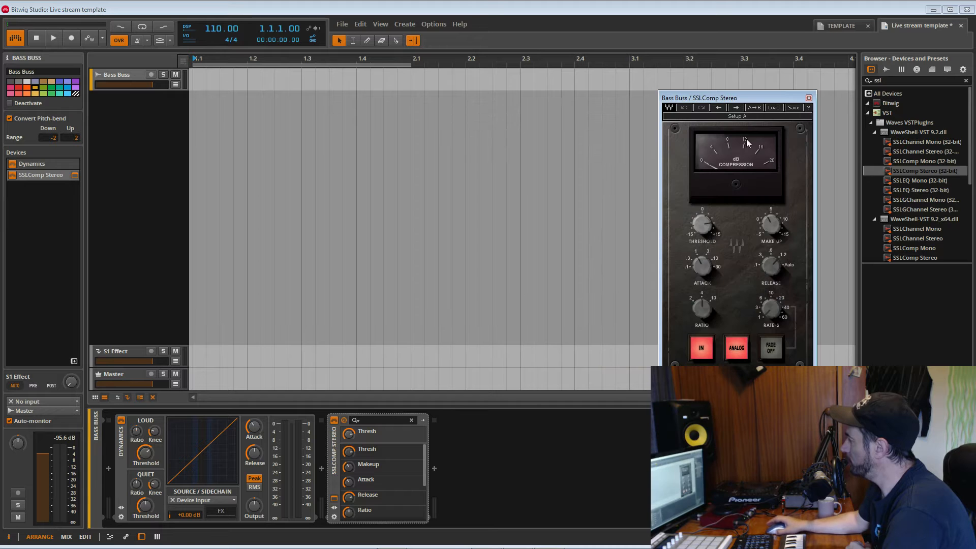
Check the default folder and recent paths offered for saving the SSLComp settings to a new file, and cancel saving.
click(792, 108)
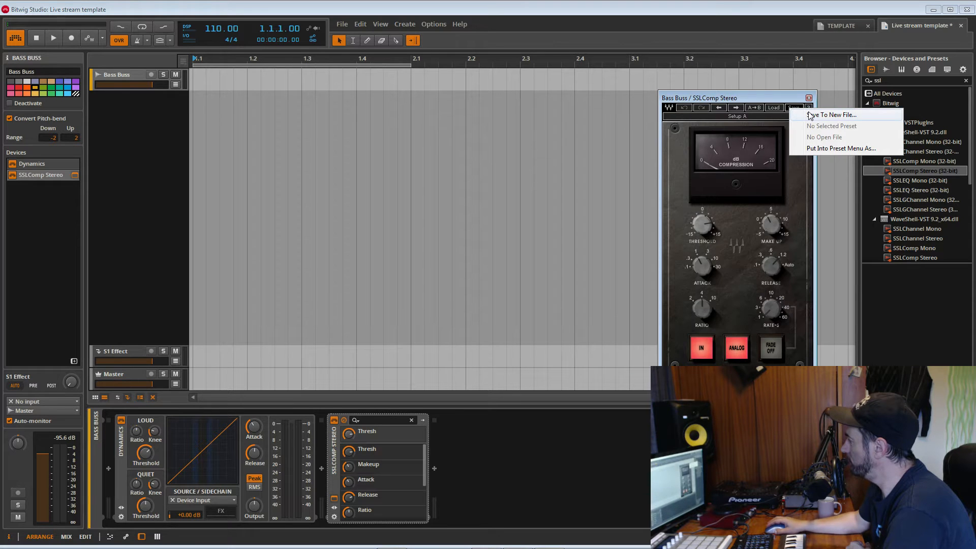
click(809, 115)
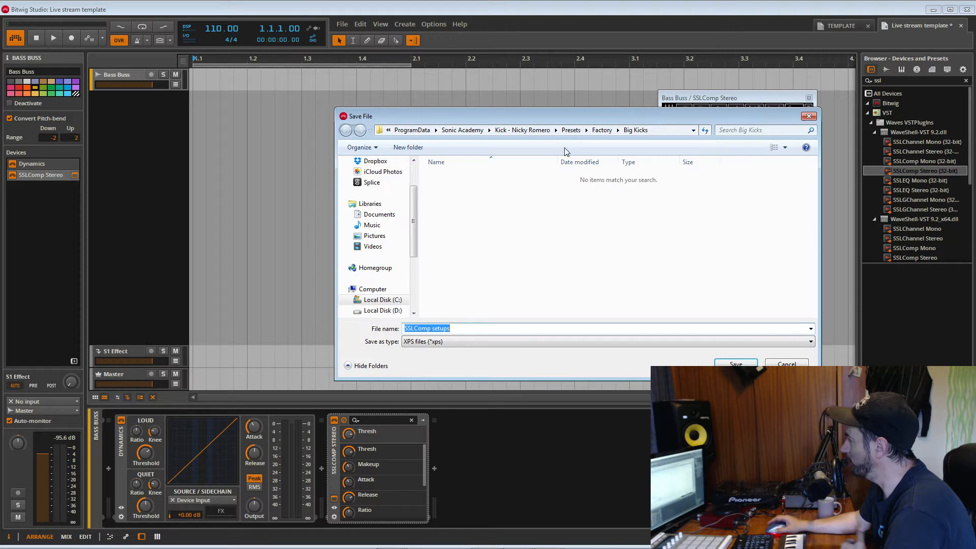
click(694, 131)
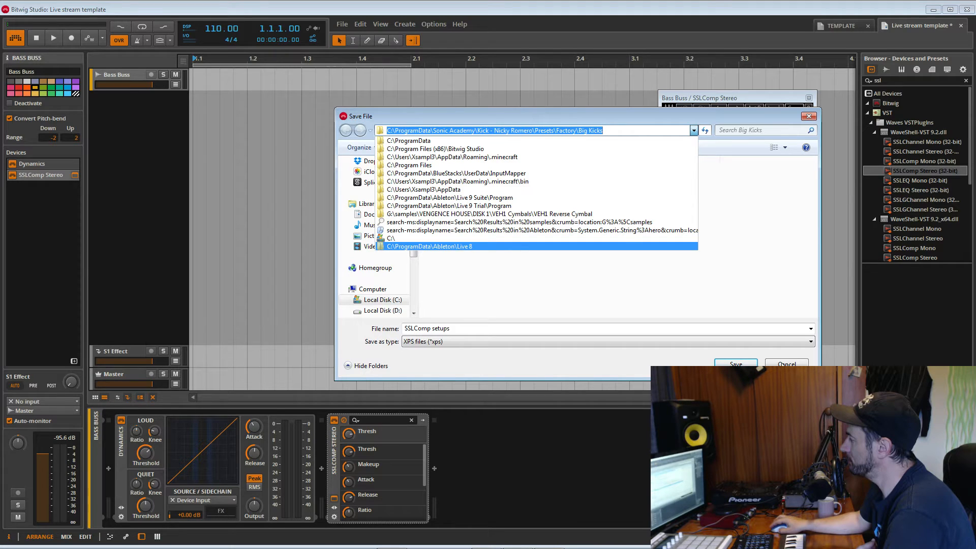
click(783, 365)
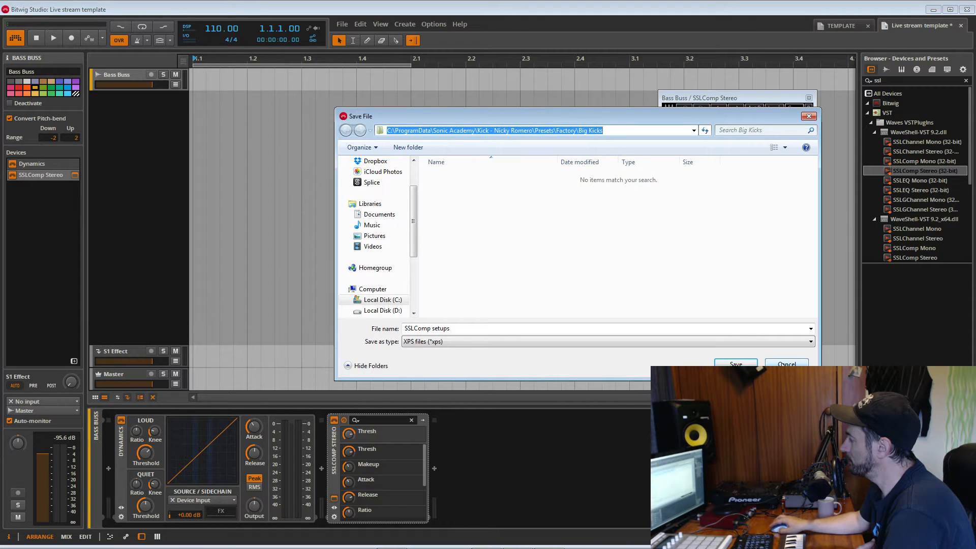
click(785, 364)
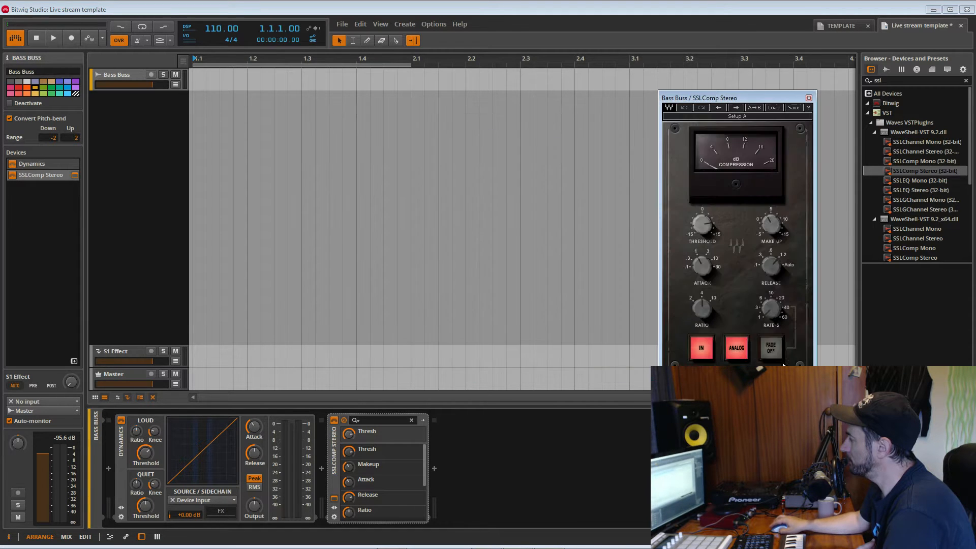
Look over the factory presets of SSLComp Stereo and close the plug-in window.
click(774, 108)
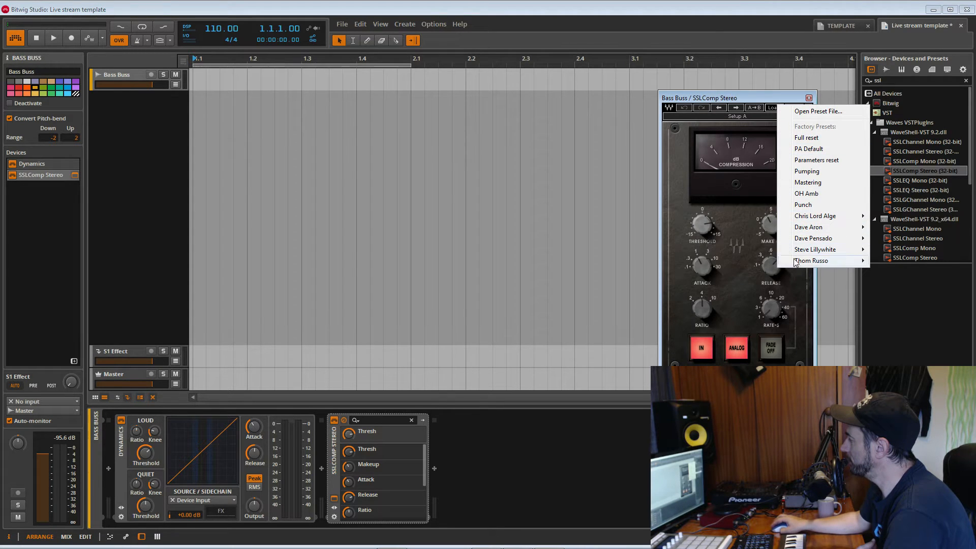
click(717, 97)
click(808, 98)
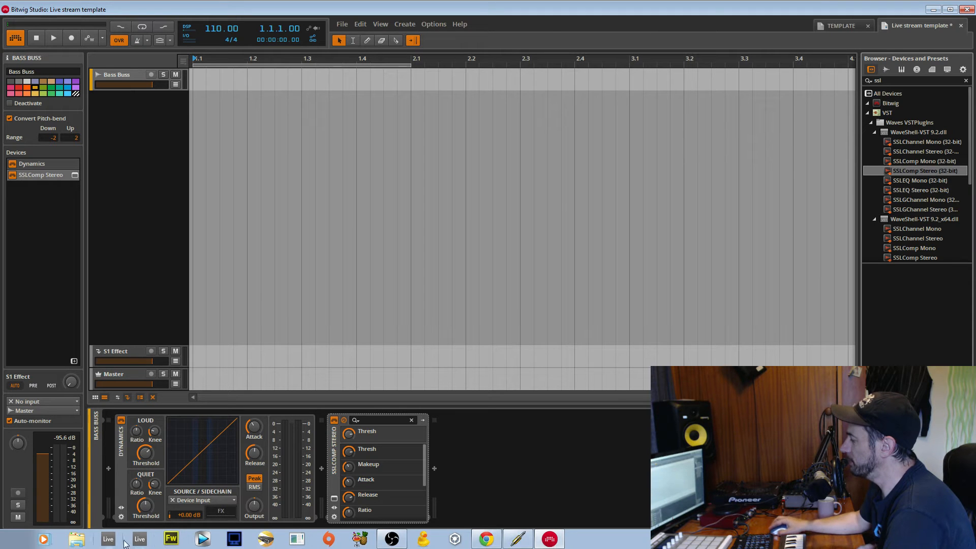
Switch to Ableton Live and load the Glue Compressor preset "Mastering - make it loud" on the first MIDI track.
click(140, 542)
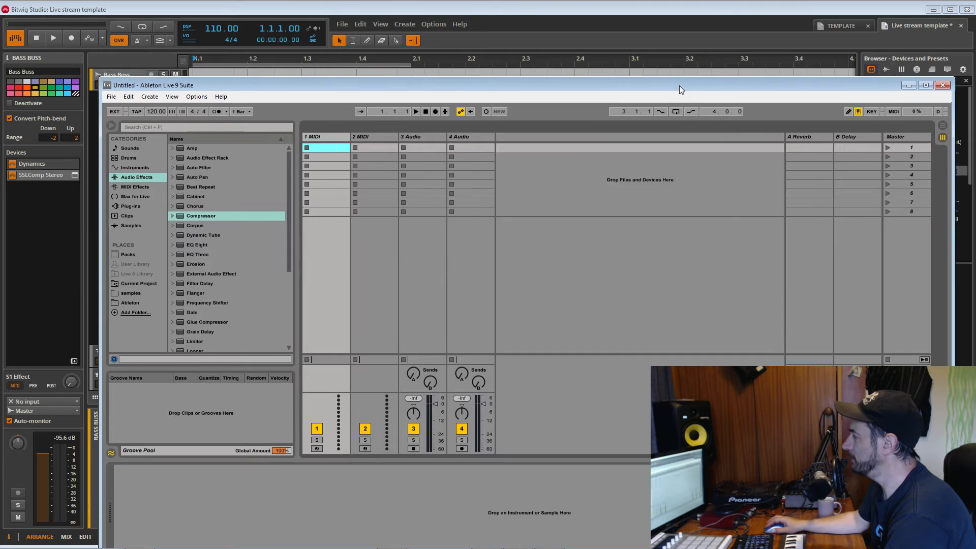
drag(679, 85, 692, 53)
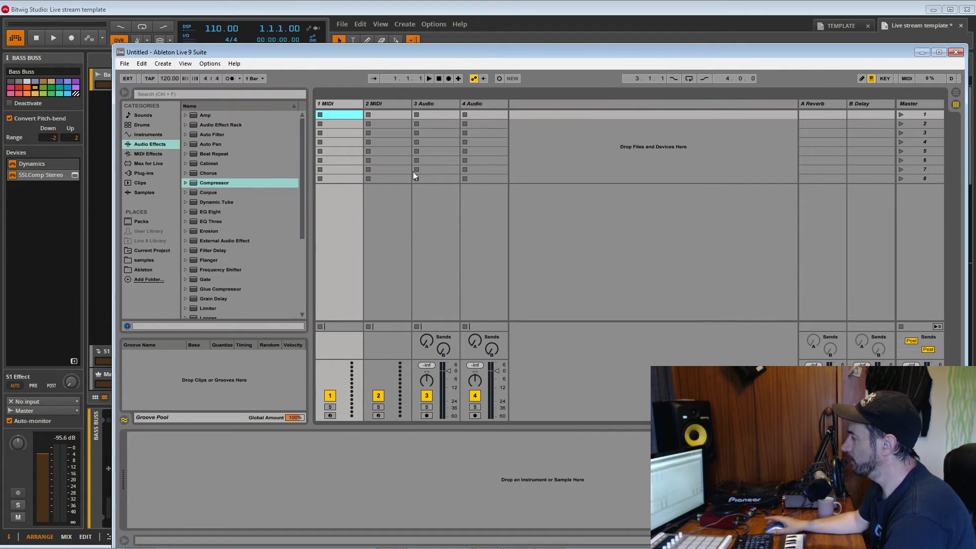
click(223, 290)
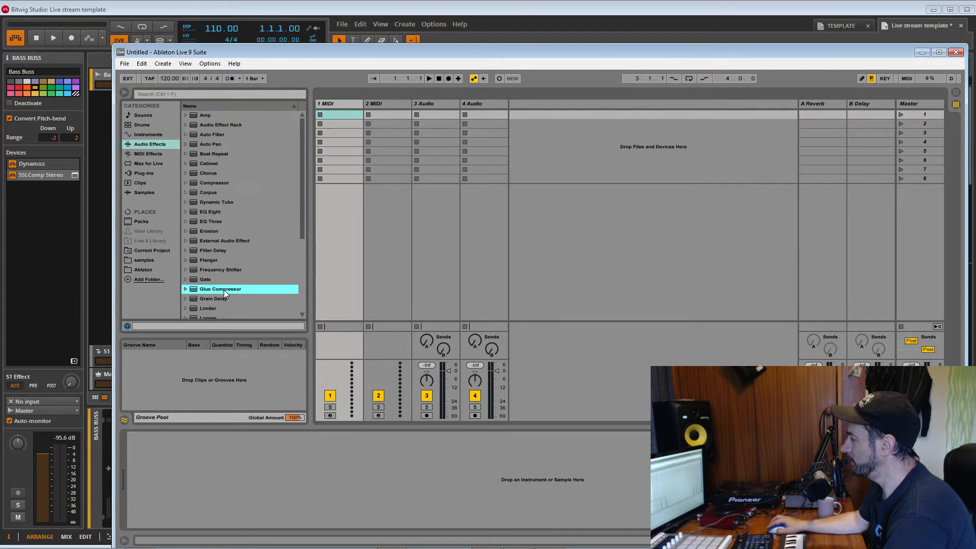
click(186, 289)
scroll(193, 294, down, 1)
scroll(193, 293, down, 5)
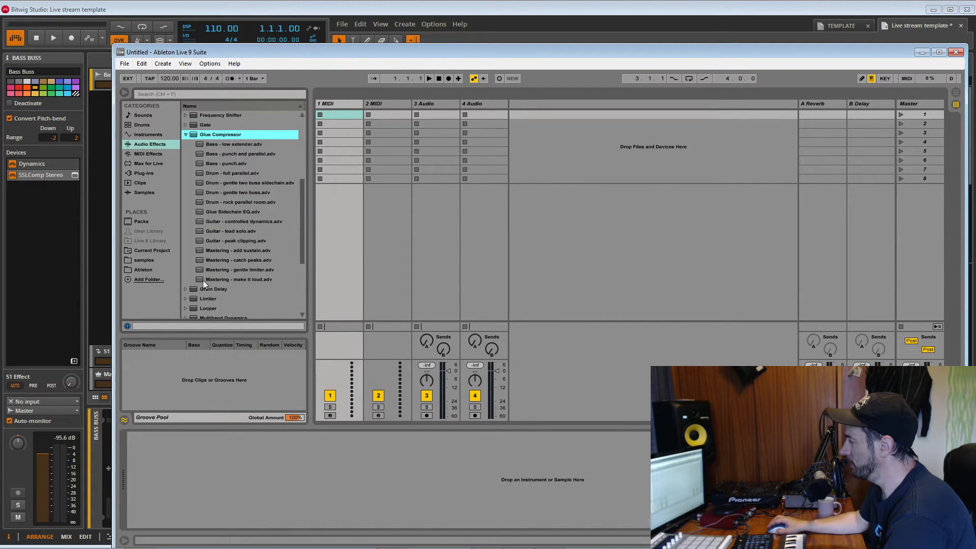
double_click(199, 280)
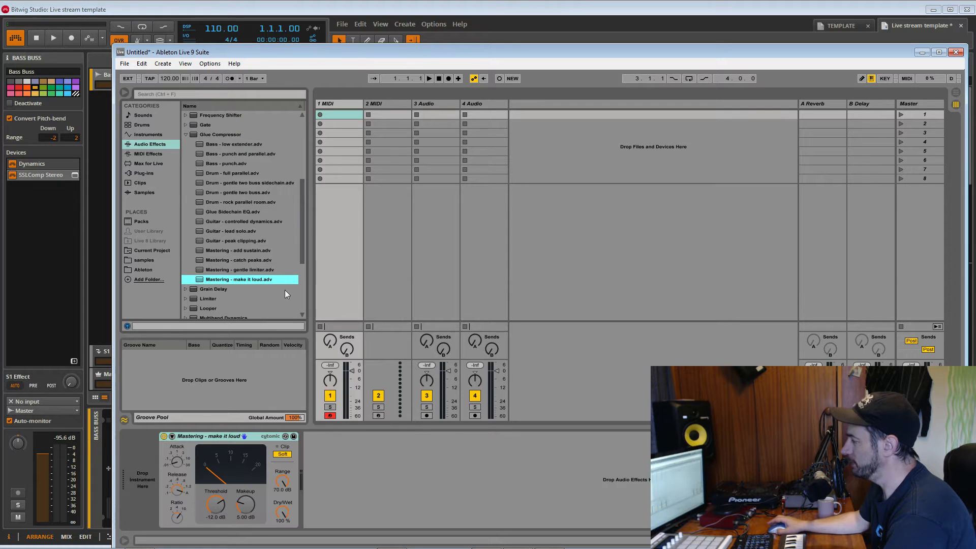
Move the Ableton Live window aside, restore Bitwig Studio from full size and shrink its window to fit beside Live.
drag(466, 53, 819, 36)
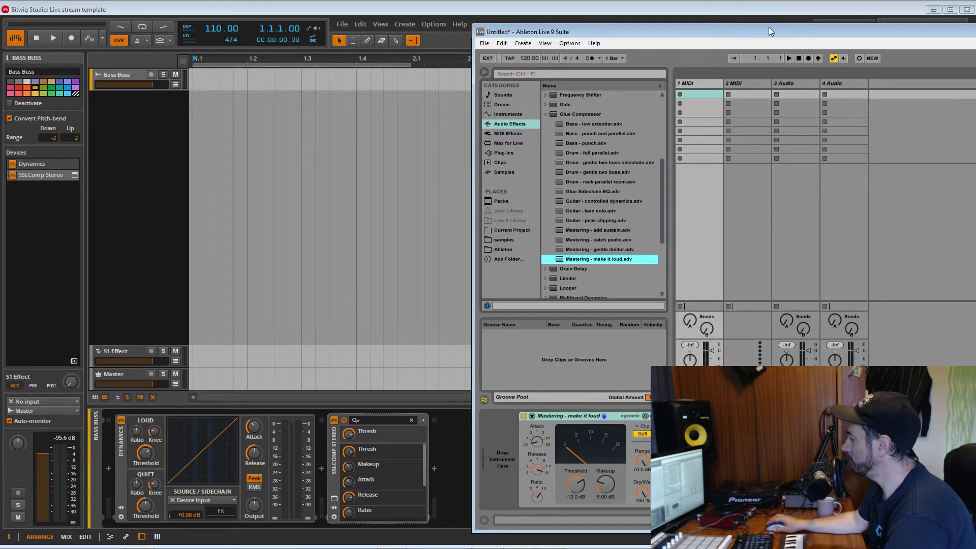
click(972, 27)
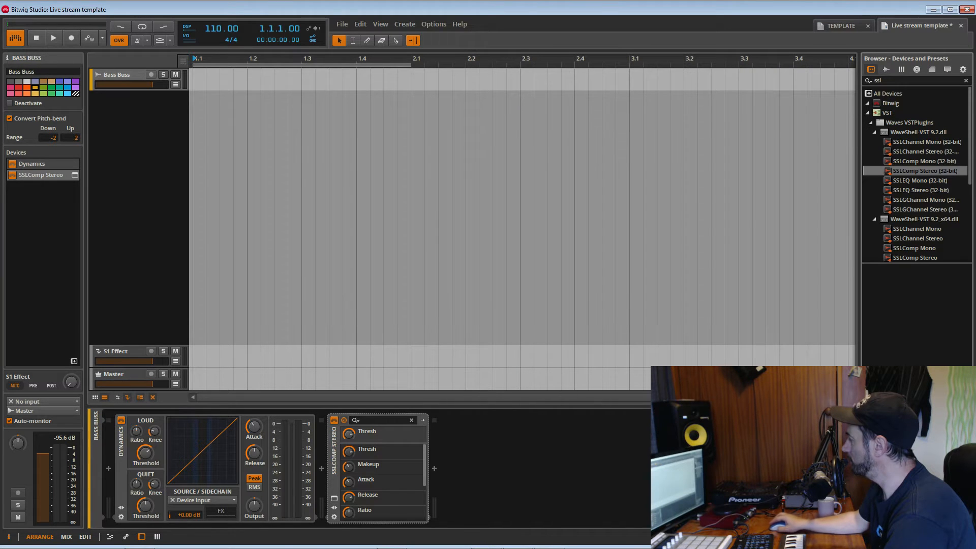
mouse_move(711, 548)
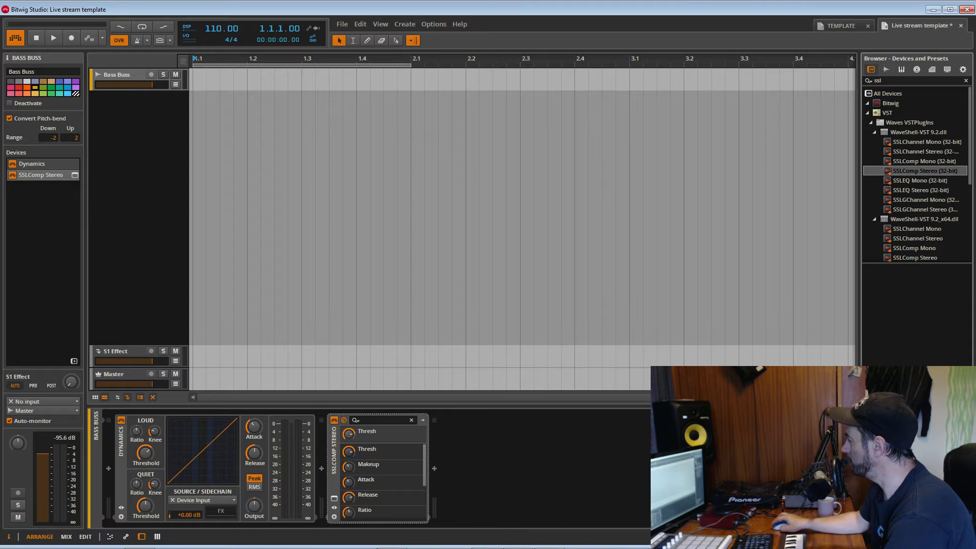
click(948, 10)
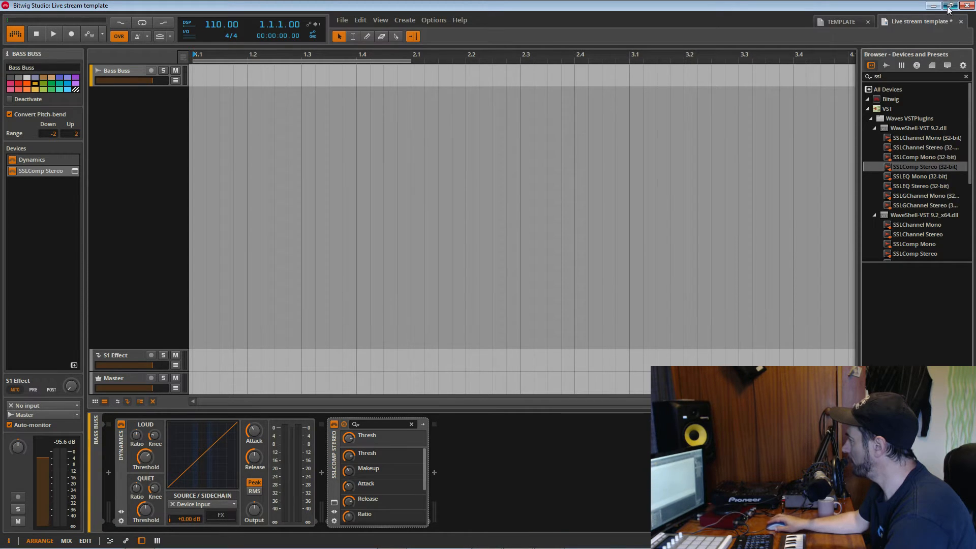
drag(797, 6, 603, 0)
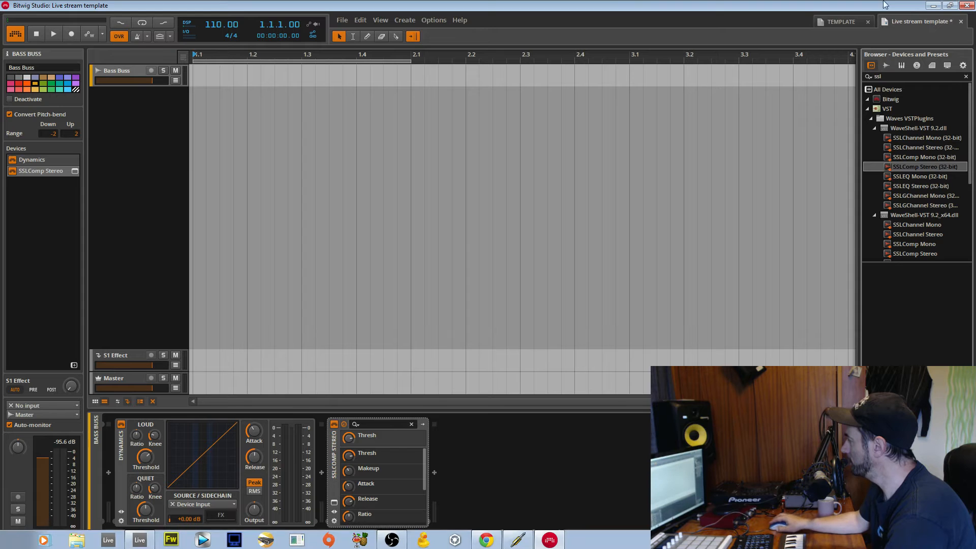
click(950, 5)
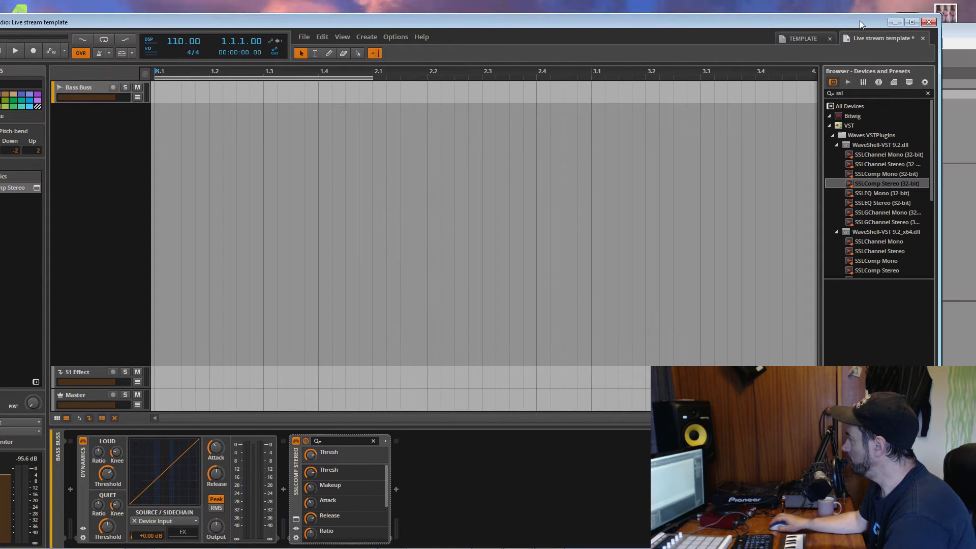
drag(927, 31, 600, 159)
drag(522, 169, 590, 13)
drag(667, 400, 497, 546)
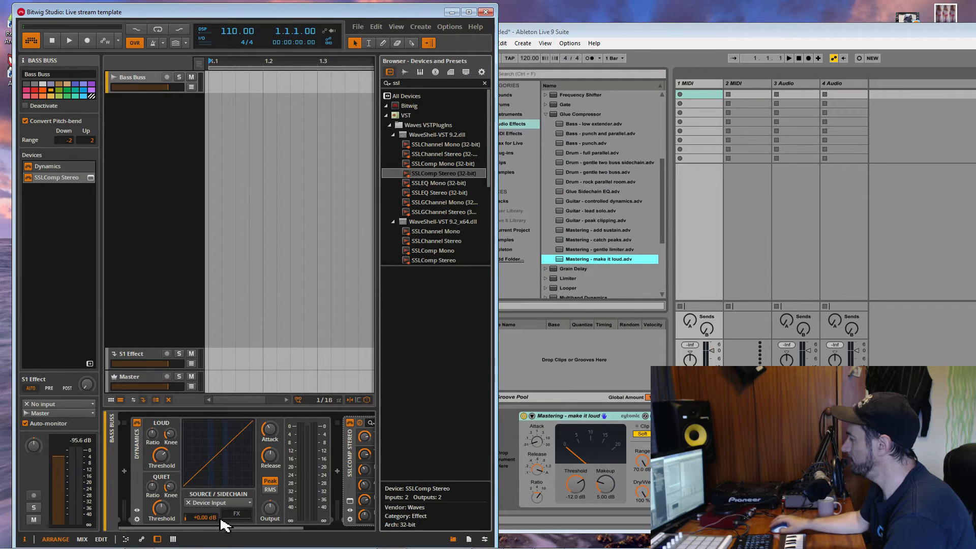
Align the Ableton Live window next to Bitwig Studio and extend its height so the Glue Compressor settings can be compared.
mouse_move(249, 527)
mouse_down()
mouse_move(306, 526)
mouse_move(239, 516)
mouse_up()
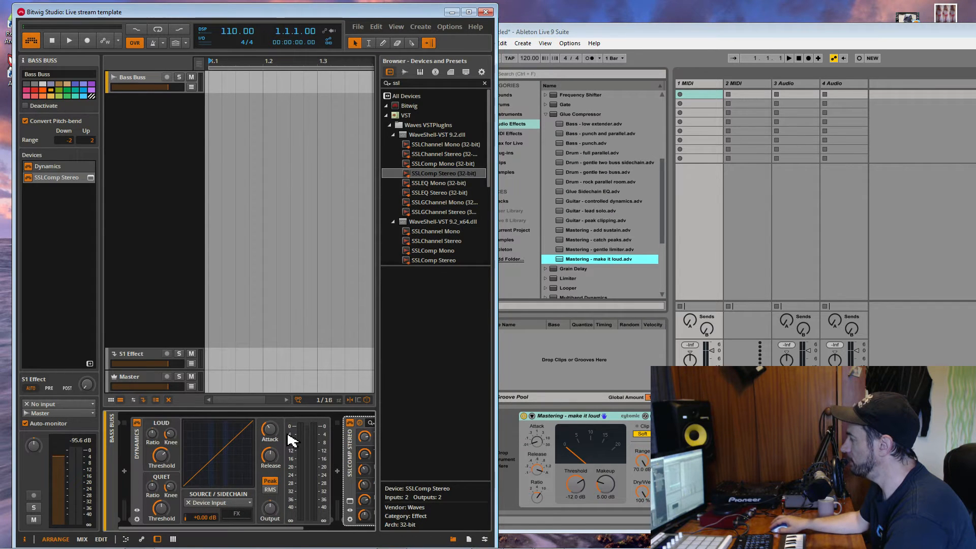
drag(635, 35, 665, 16)
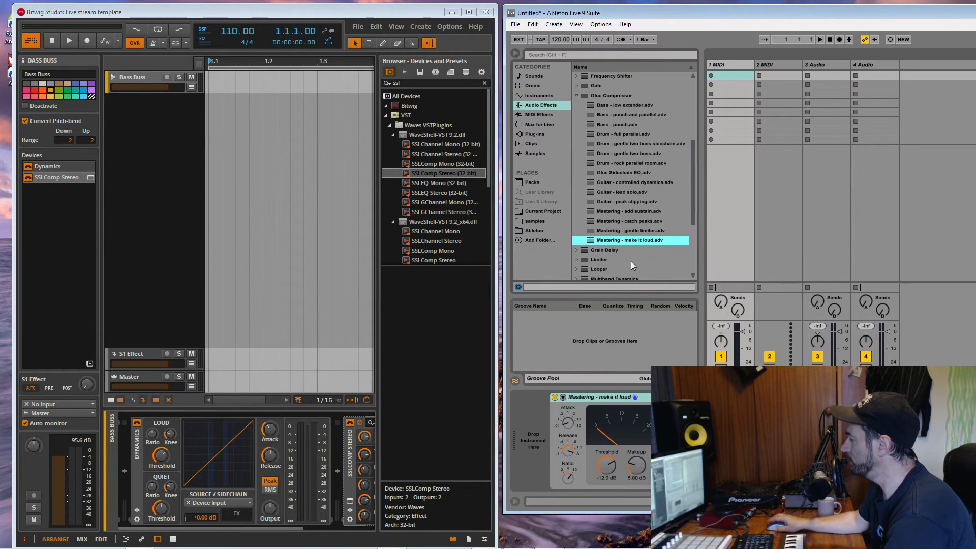
drag(505, 519, 505, 547)
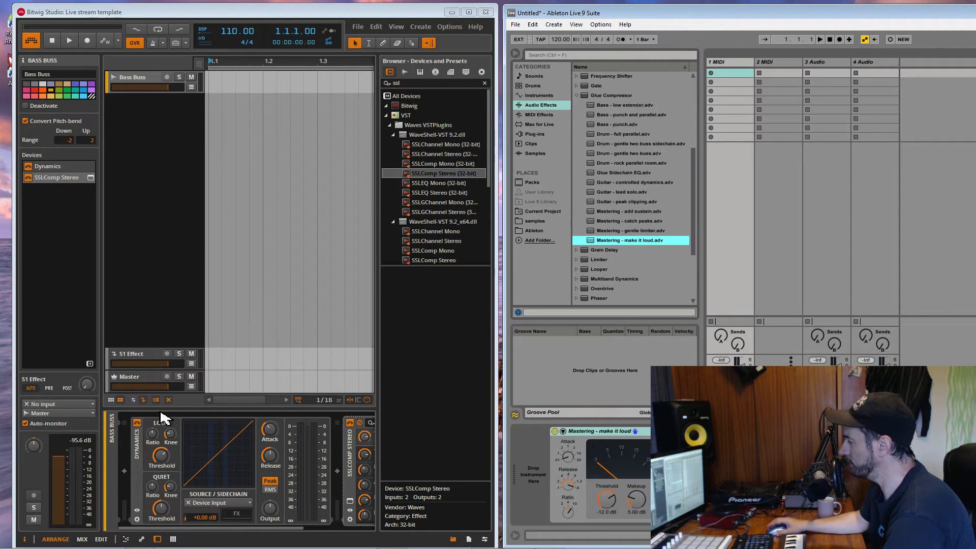
Set the Loud threshold of the Bass Buss Dynamics device to about -10 dB and its Loud ratio to about 1:2.94.
click(140, 457)
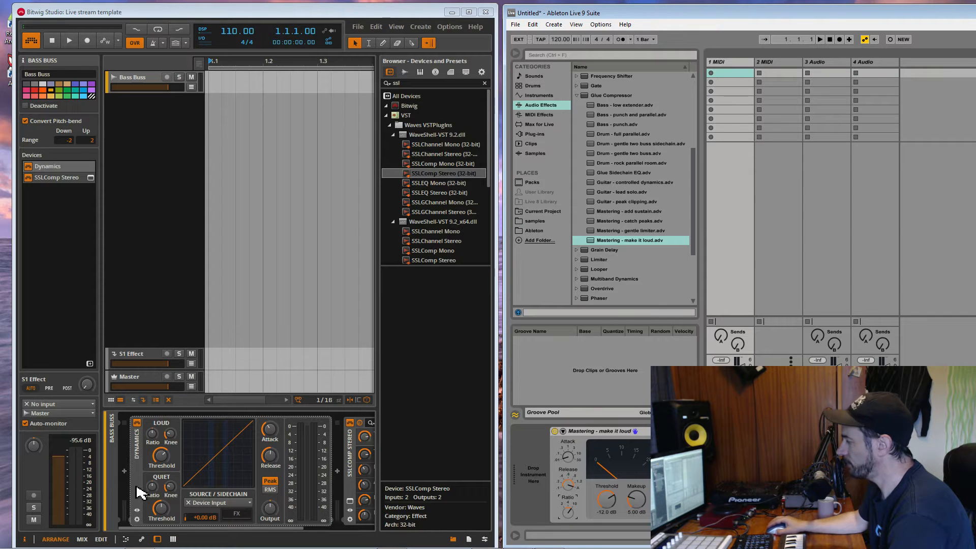
drag(161, 455, 161, 447)
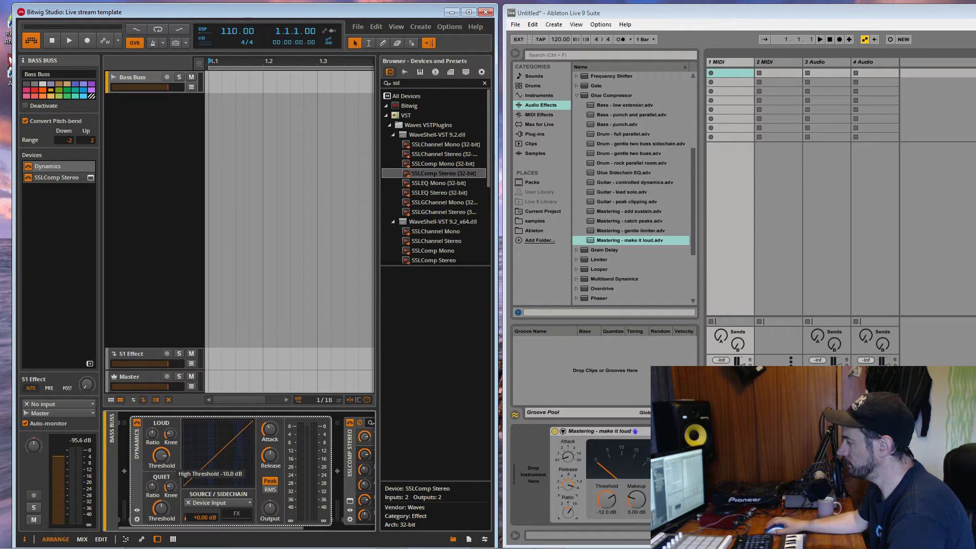
drag(161, 447, 161, 446)
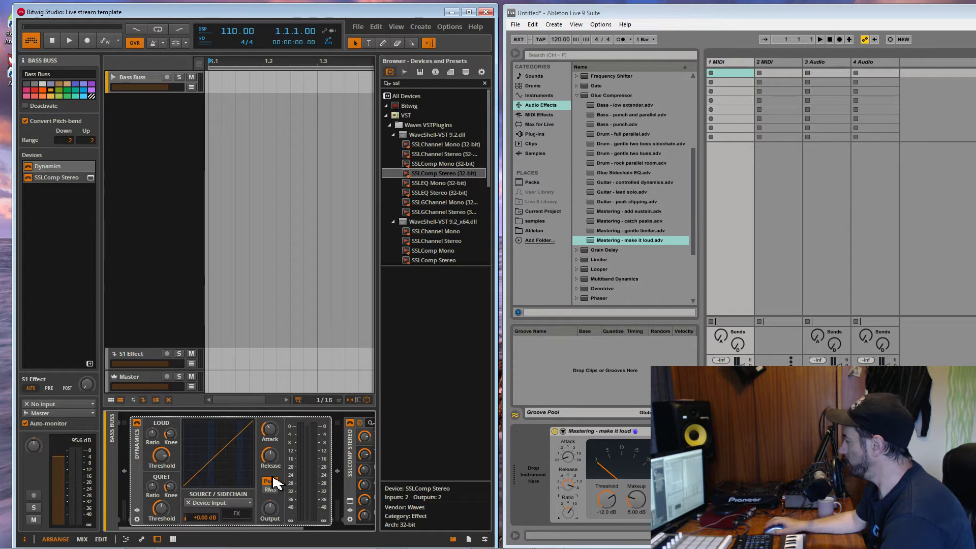
drag(156, 457, 156, 456)
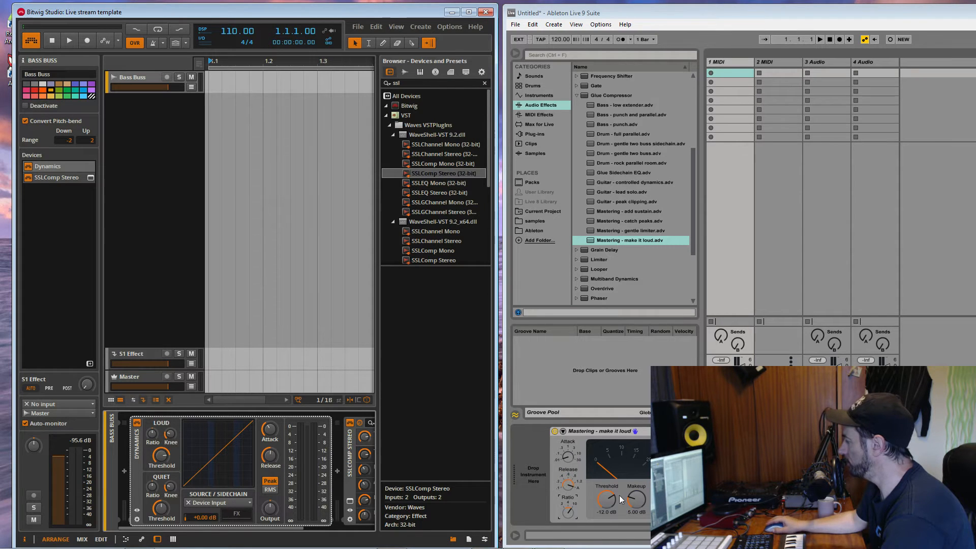
drag(152, 433, 152, 433)
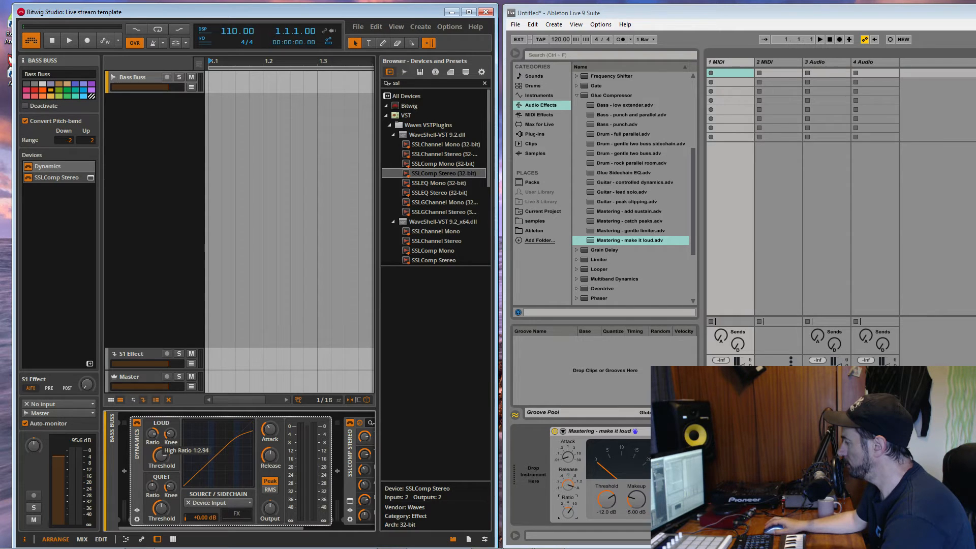
drag(152, 433, 152, 432)
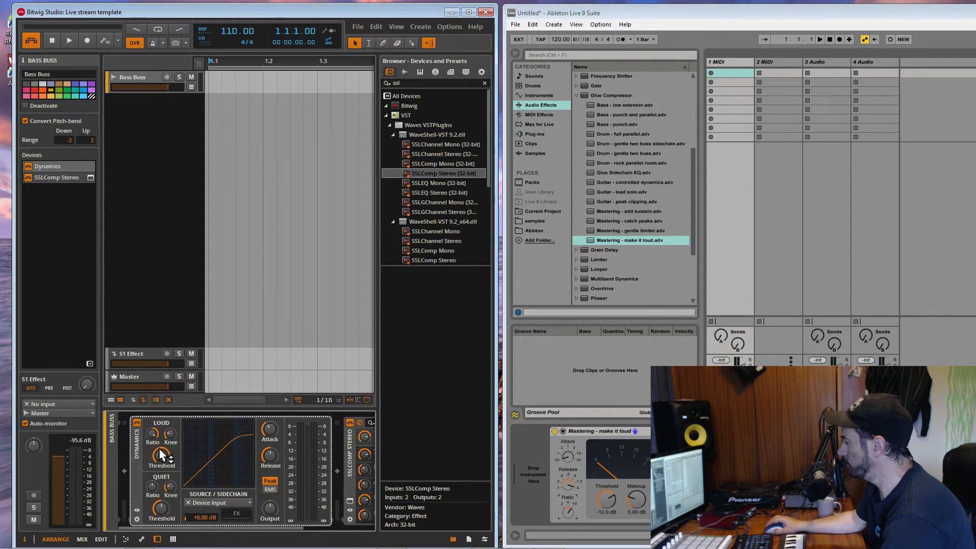
Shorten the attack of the Dynamics device and set its release to about 12 ms.
drag(268, 463, 269, 462)
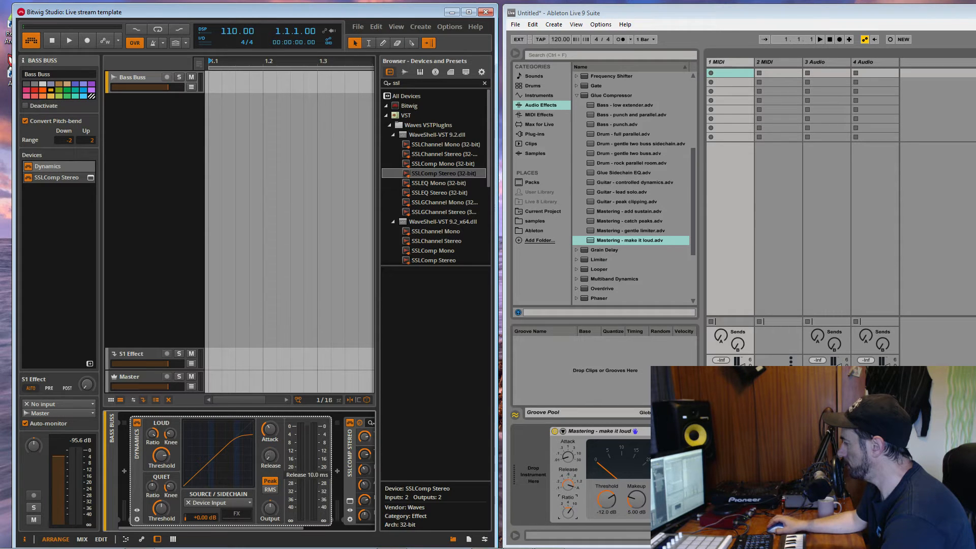
mouse_move(269, 463)
mouse_down()
mouse_move(268, 447)
mouse_move(268, 460)
mouse_up()
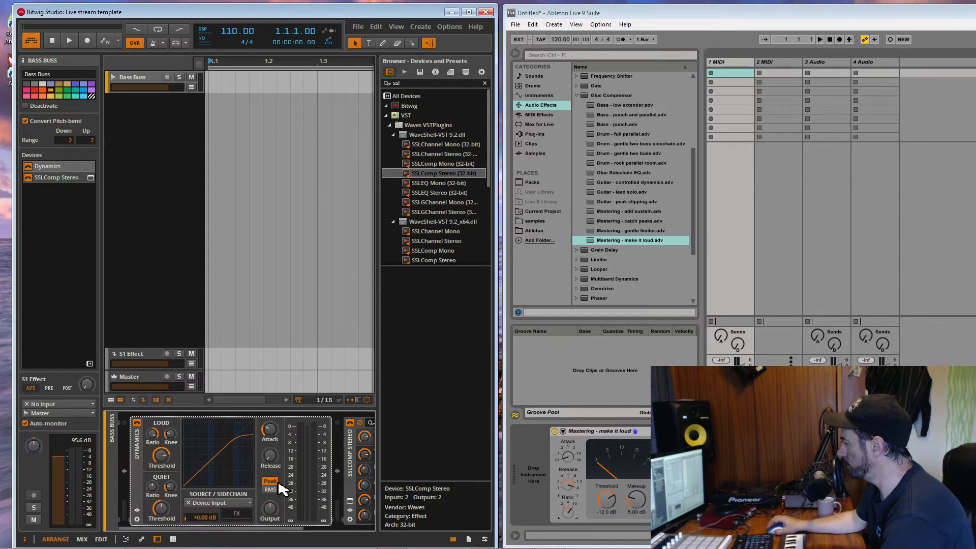
drag(270, 431, 269, 433)
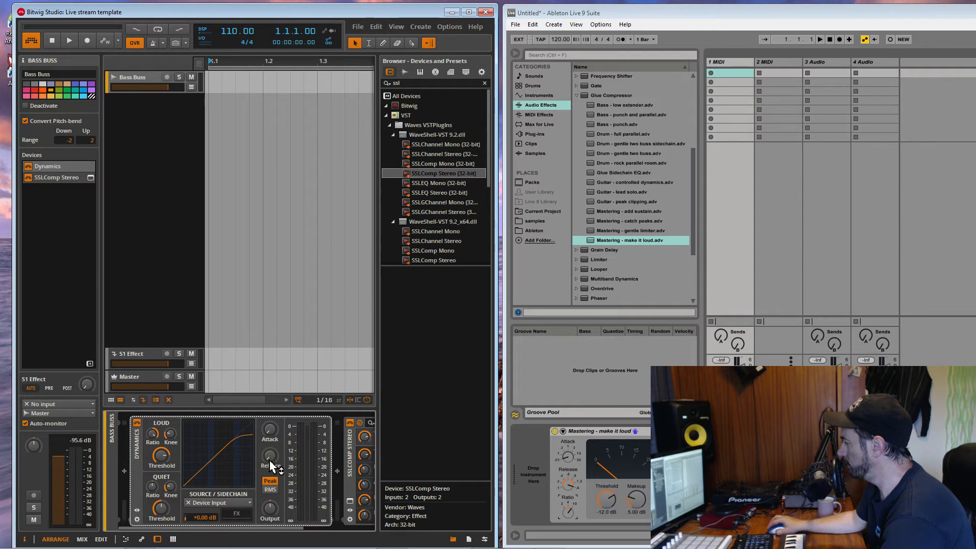
drag(269, 458, 269, 456)
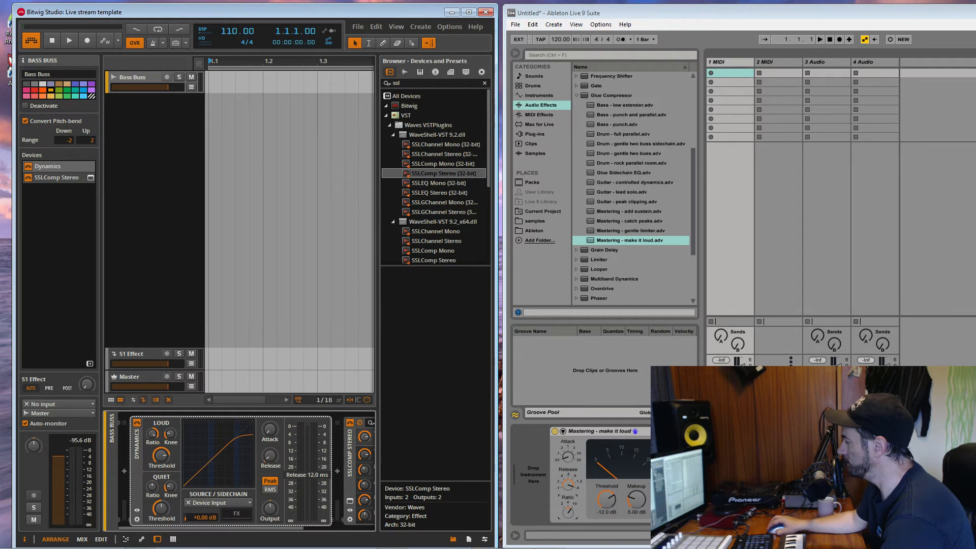
drag(269, 456, 269, 457)
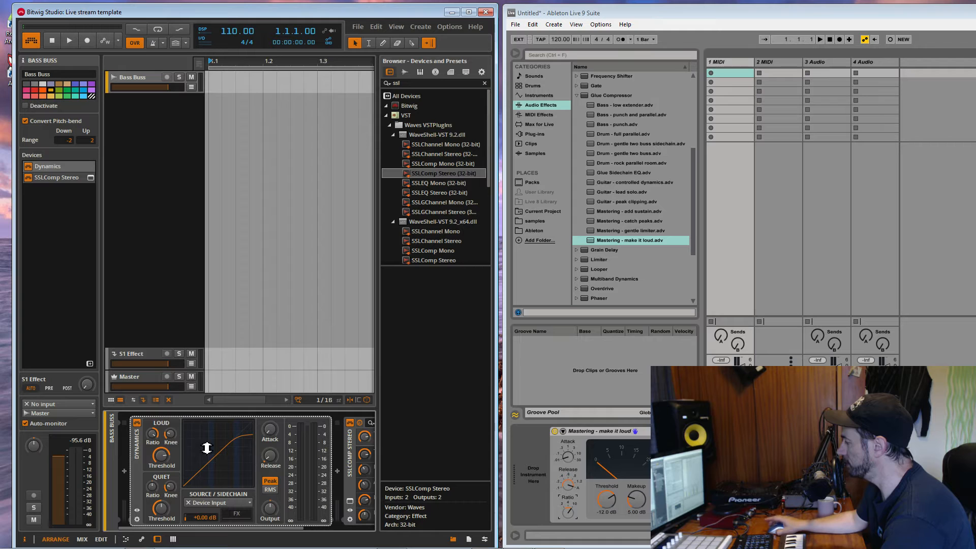
Switch the Dynamics device to RMS detection and deactivate SSLComp Stereo on the Bass Buss.
click(269, 490)
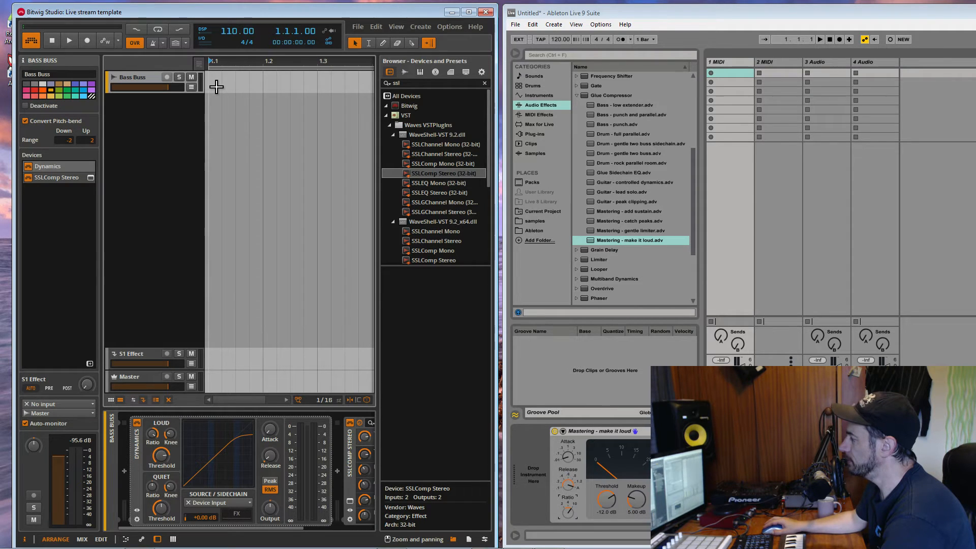
click(359, 422)
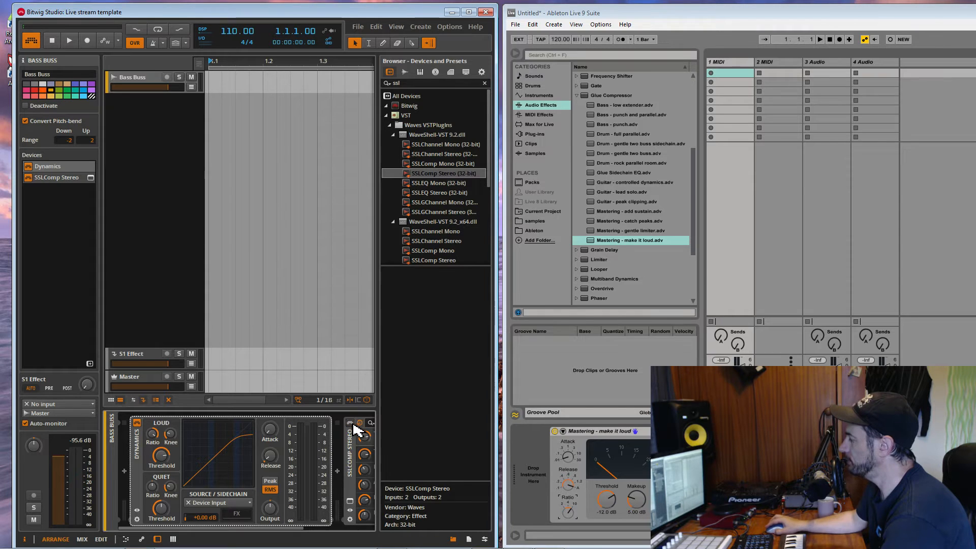
mouse_move(801, 14)
mouse_down()
mouse_move(715, 17)
mouse_move(812, 7)
mouse_move(800, 14)
mouse_up()
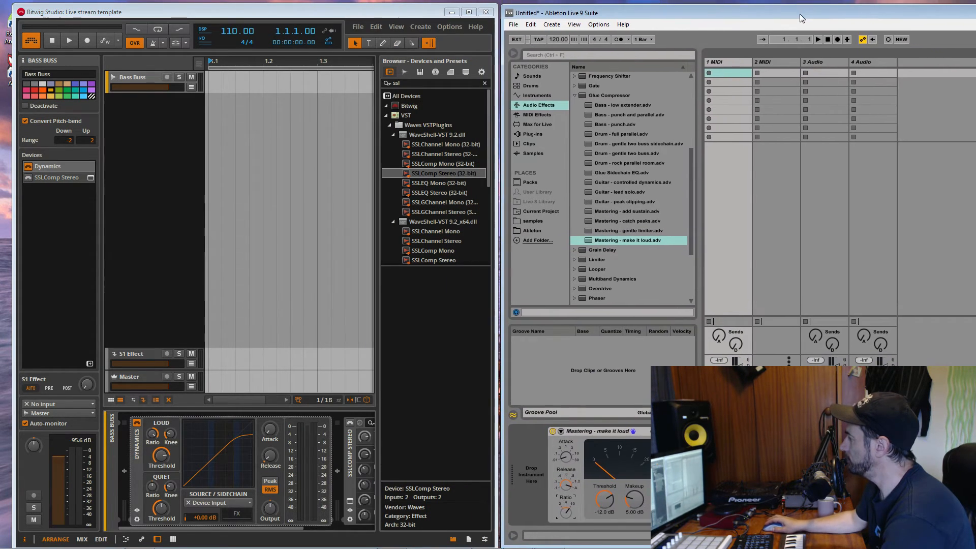
Maximize the Bitwig Studio window and add an instrument track below the Bass Buss.
click(470, 12)
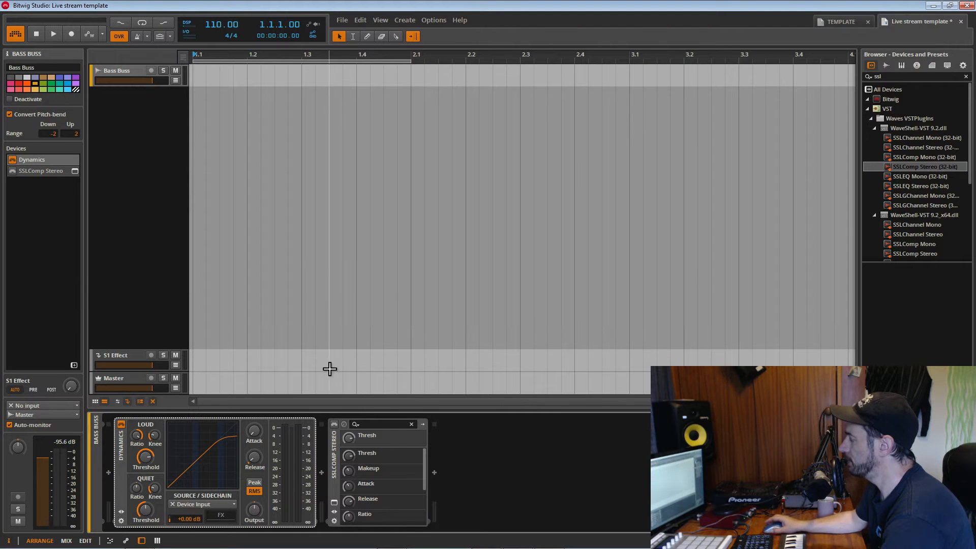
right_click(125, 117)
click(139, 120)
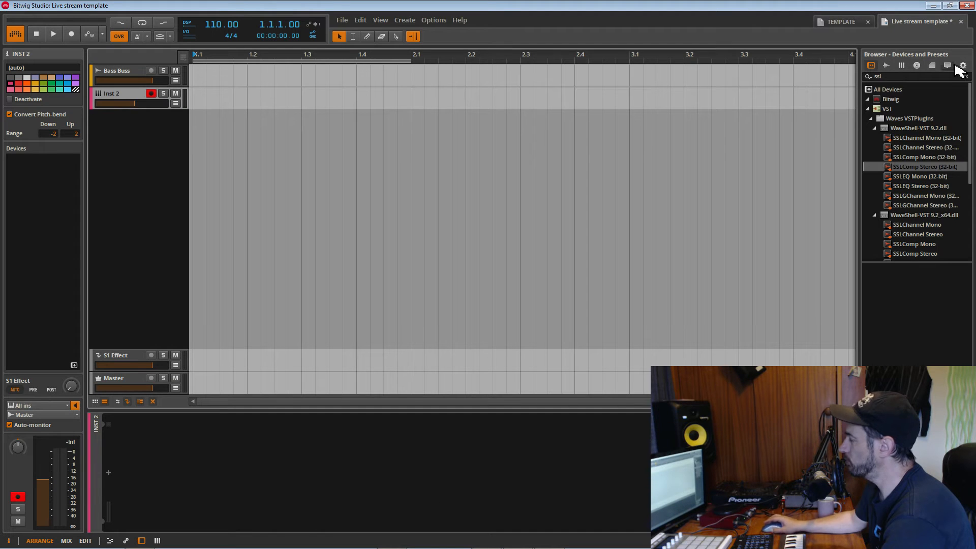
Add a Polysynth device to the new instrument track from the full device list.
click(899, 74)
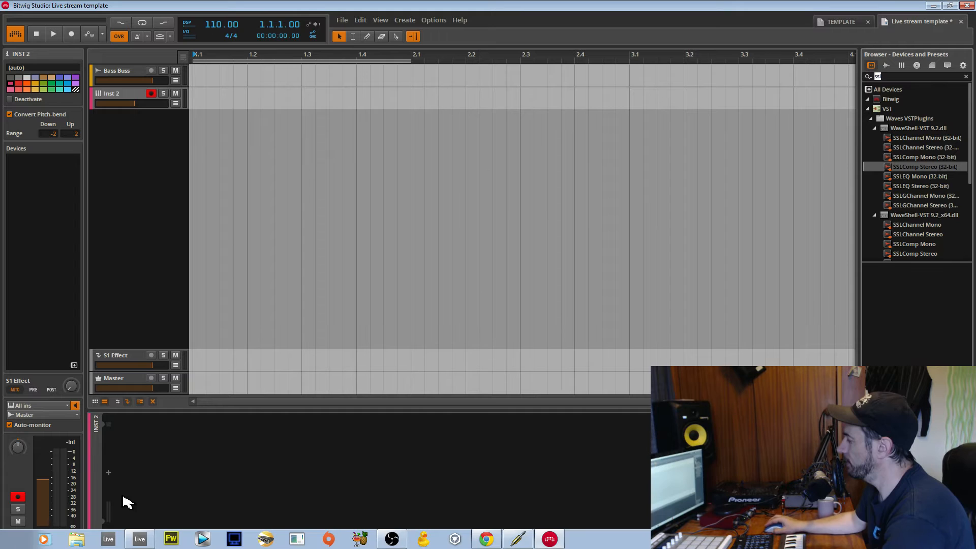
click(109, 473)
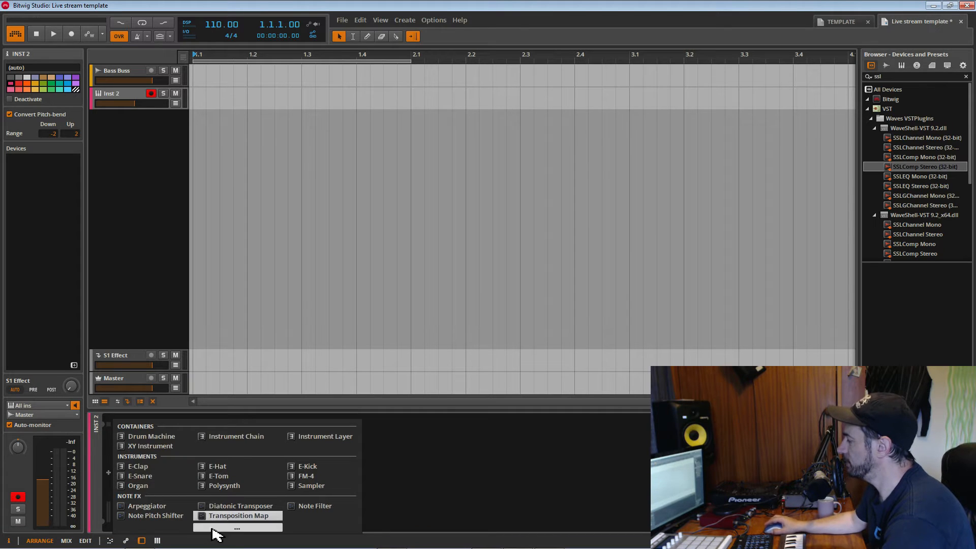
click(239, 529)
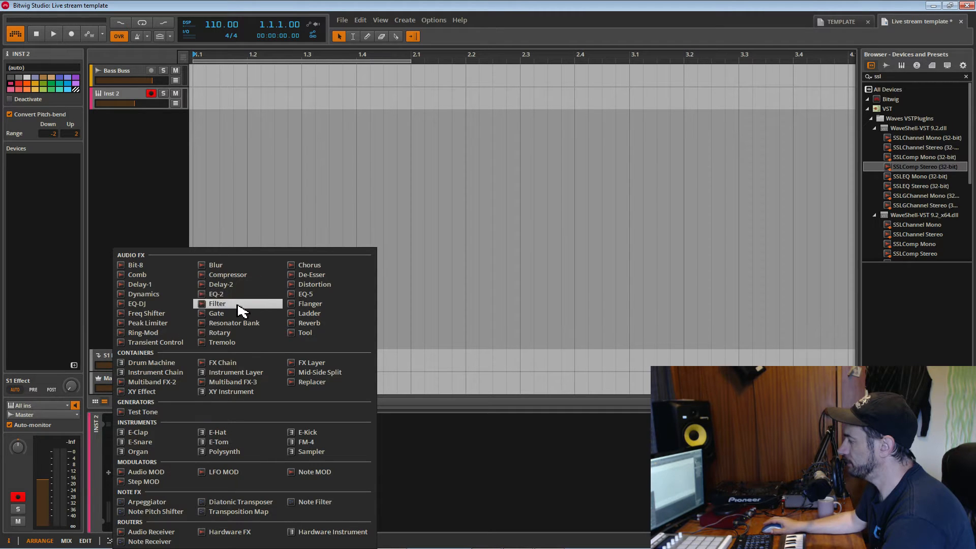
click(219, 452)
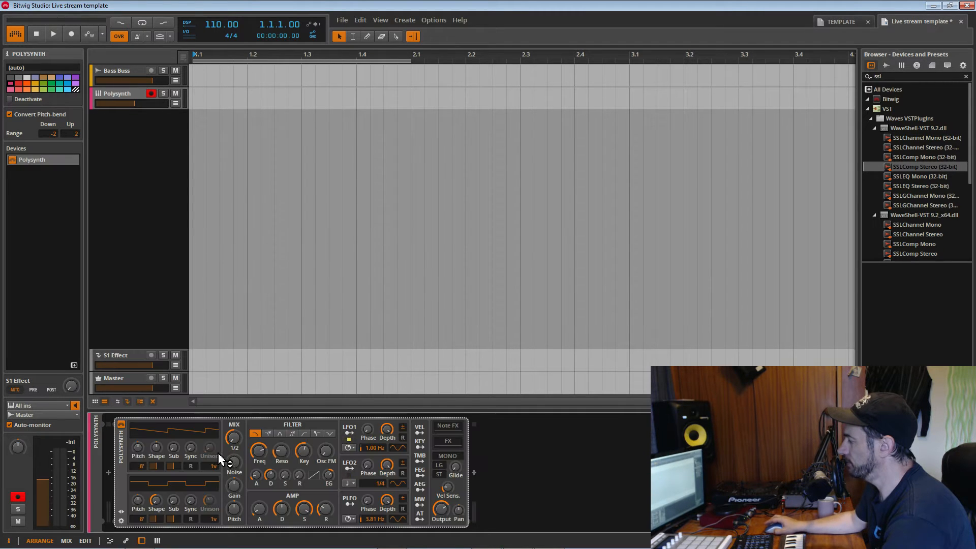
Show the Polysynth's presets, load Bass LFO 1, audition the neighbouring bass presets and settle on Bass Square 1.
click(122, 511)
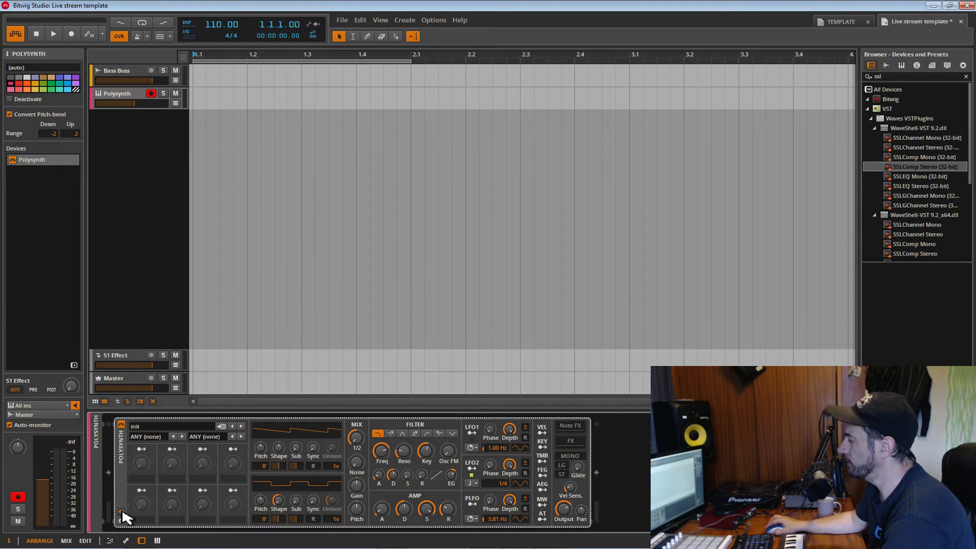
click(150, 427)
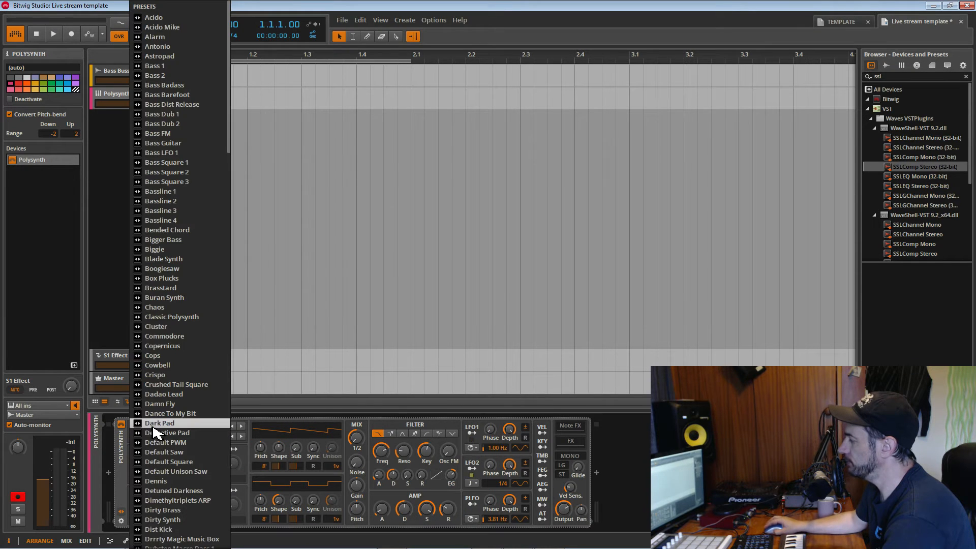
click(196, 156)
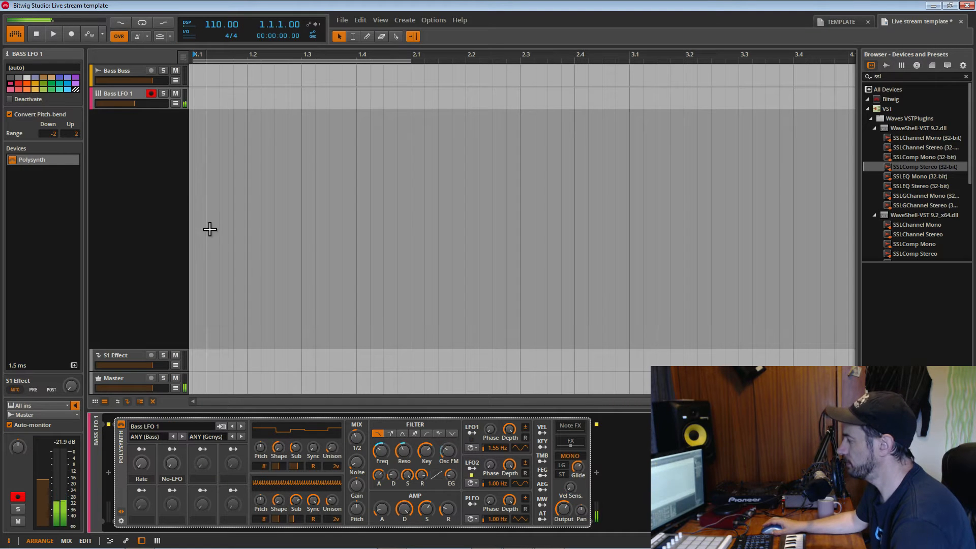
click(242, 426)
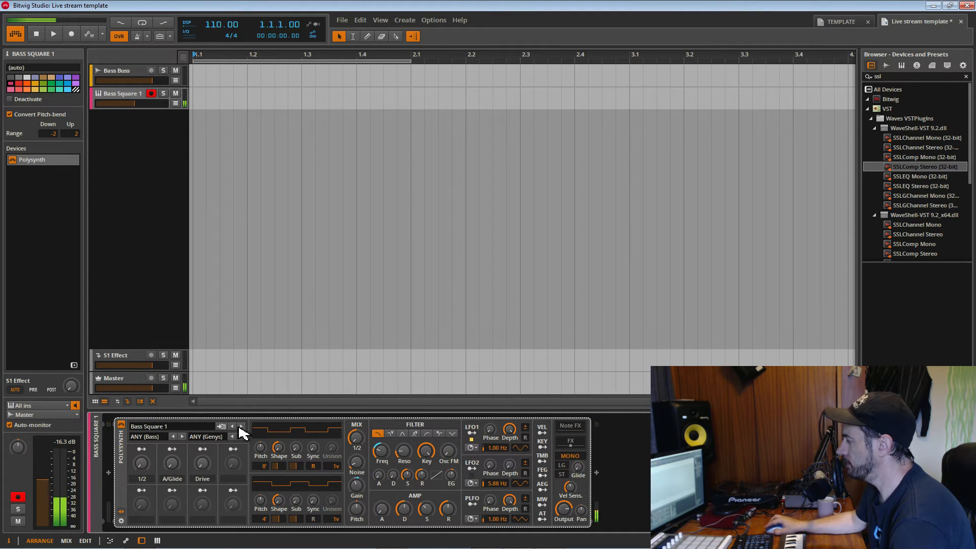
click(241, 426)
click(241, 427)
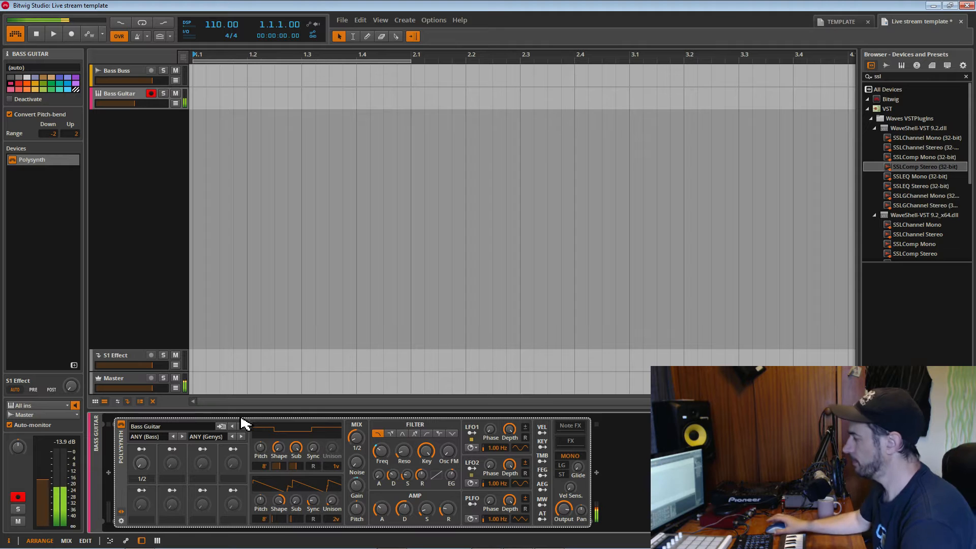
click(241, 427)
click(241, 427)
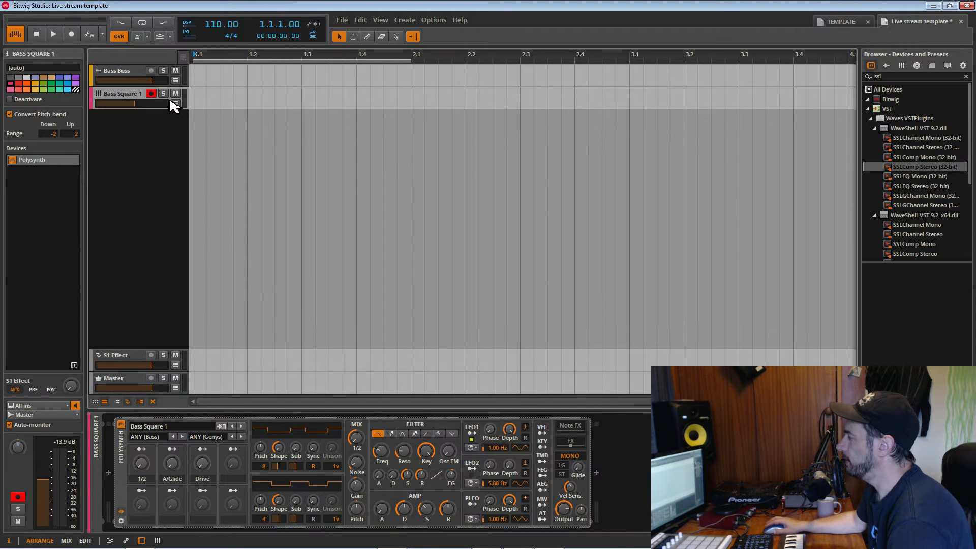
Show the track routing in the arranger and route the Bass Square 1 track's output to Bass Buss.
click(116, 401)
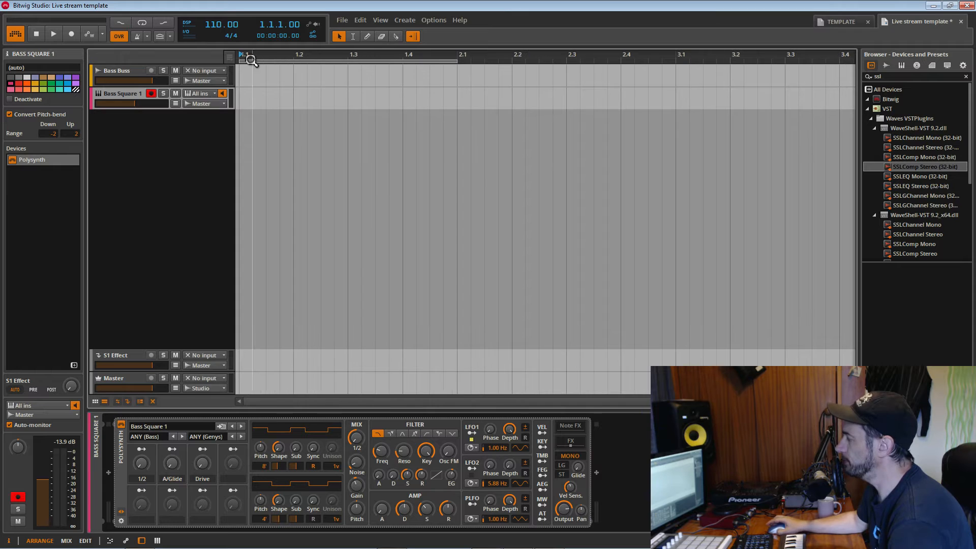
click(210, 104)
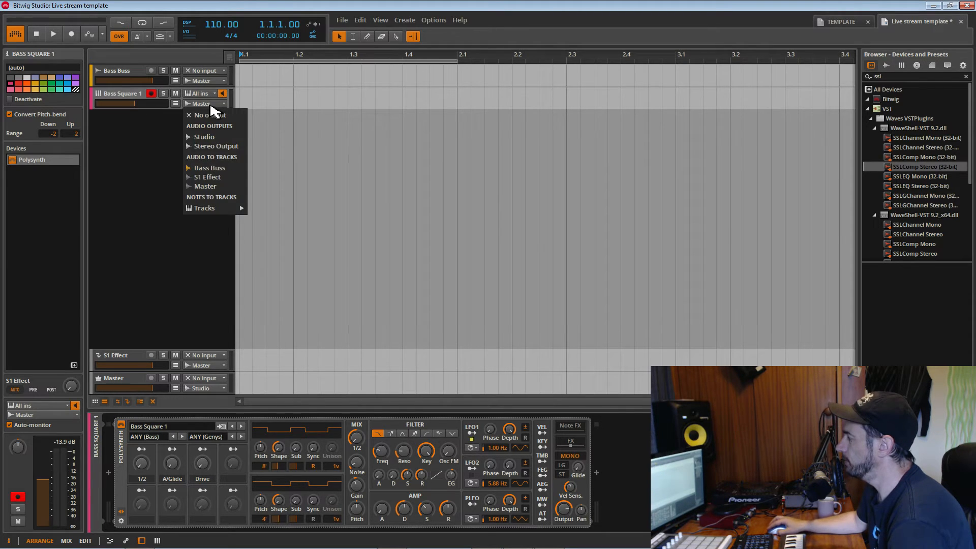
click(215, 169)
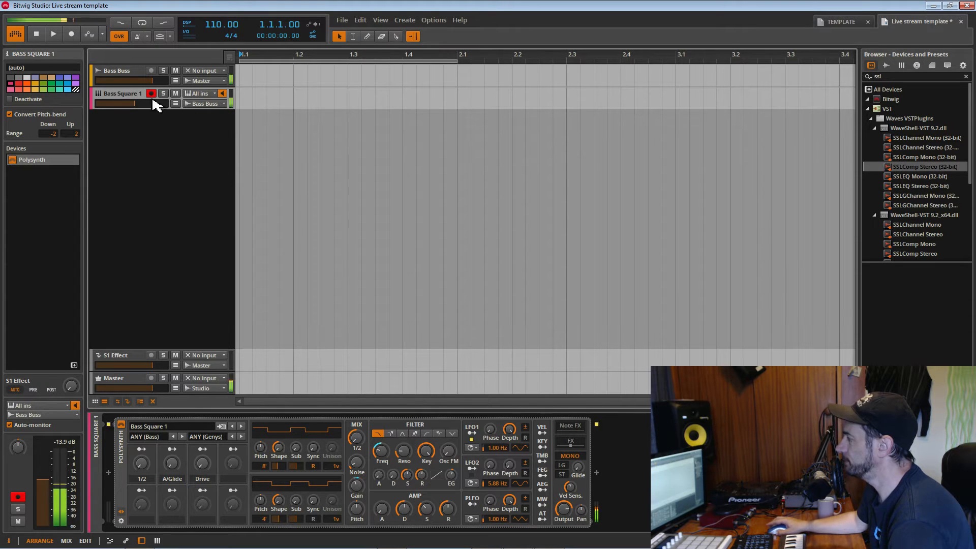
Open the Bass Buss device chain and compare the bass sound with the Dynamics device bypassed and active.
click(124, 75)
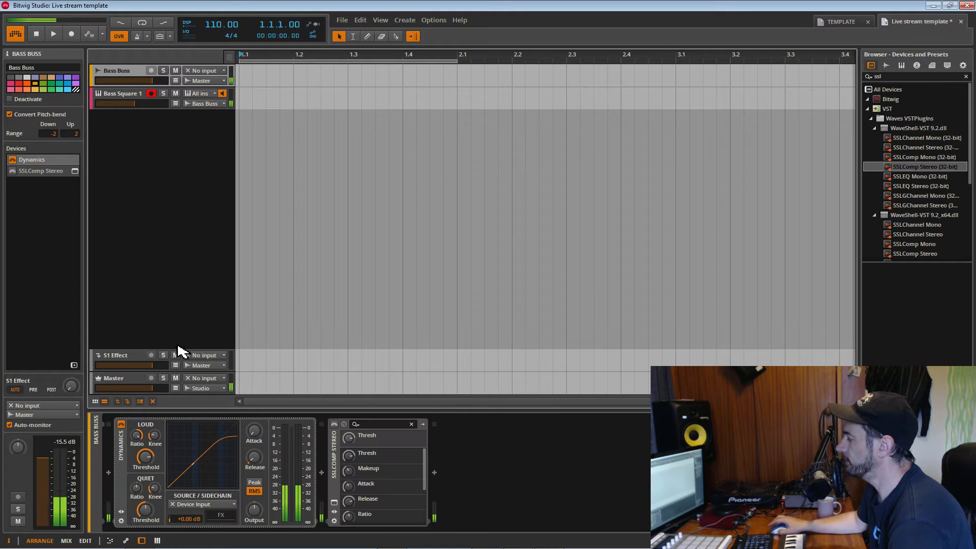
click(121, 424)
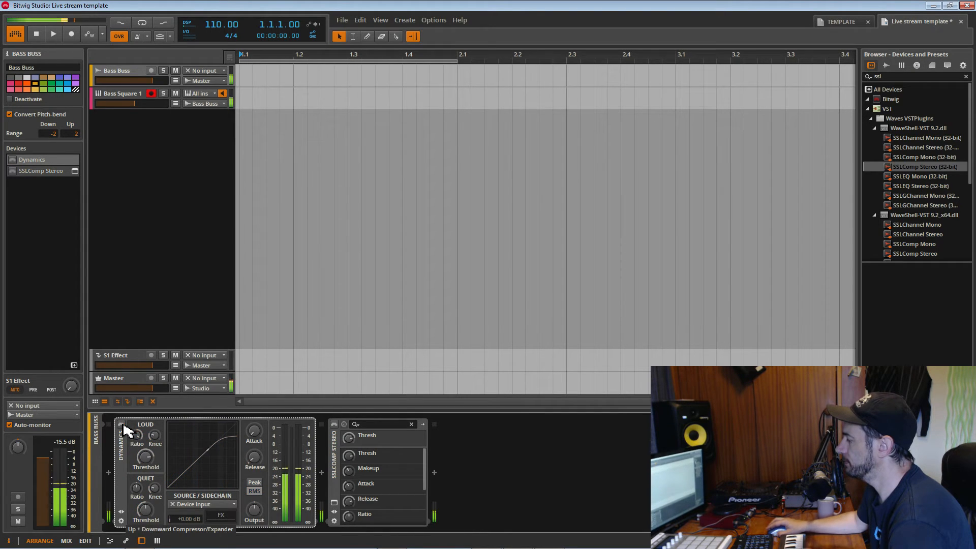
click(122, 424)
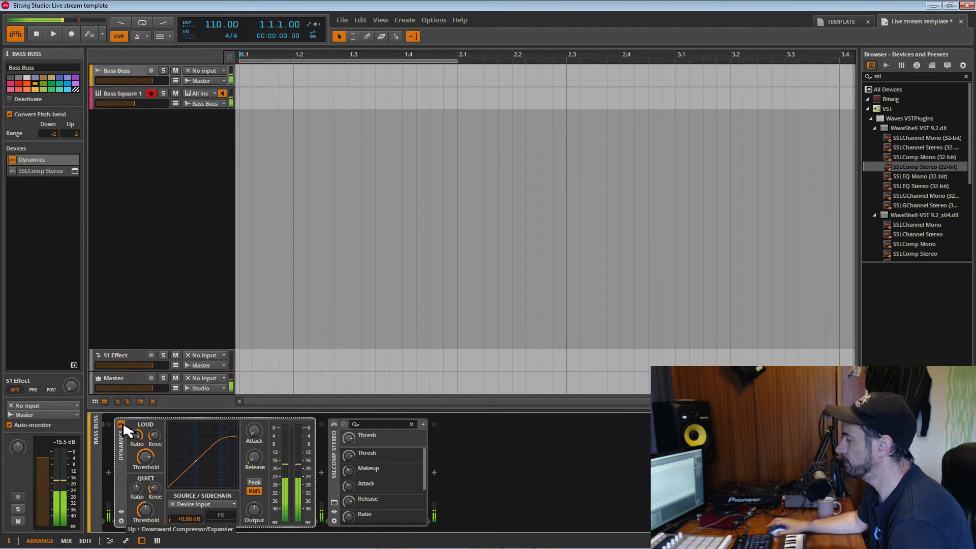
click(122, 425)
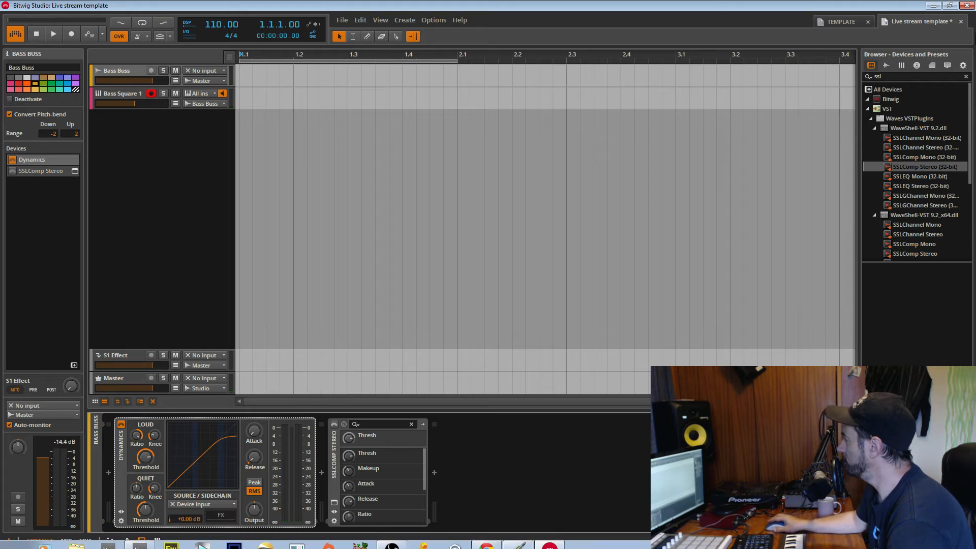
Move the Bitwig Studio window aside to check the Glue Compressor settings in Ableton Live, and maximize it again.
drag(886, 8, 475, 14)
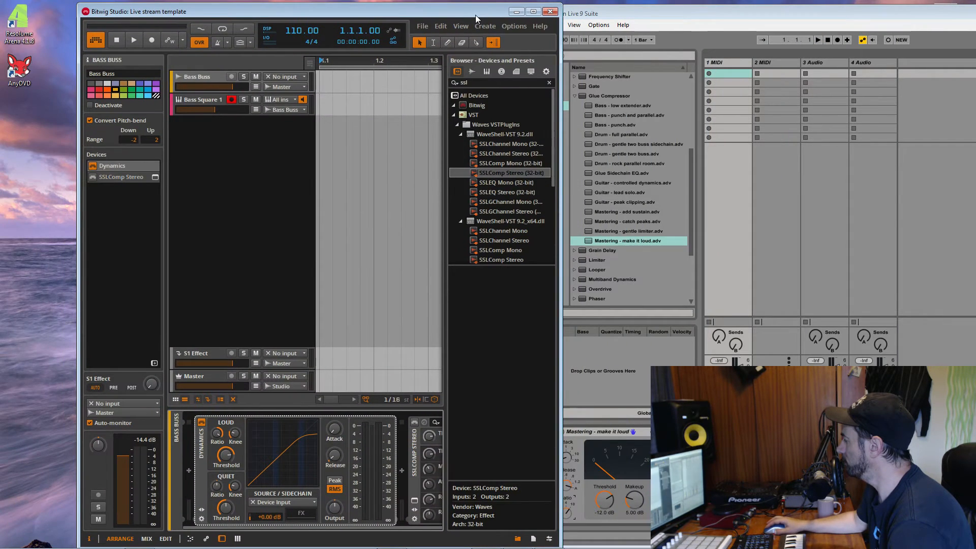
drag(474, 14, 413, 13)
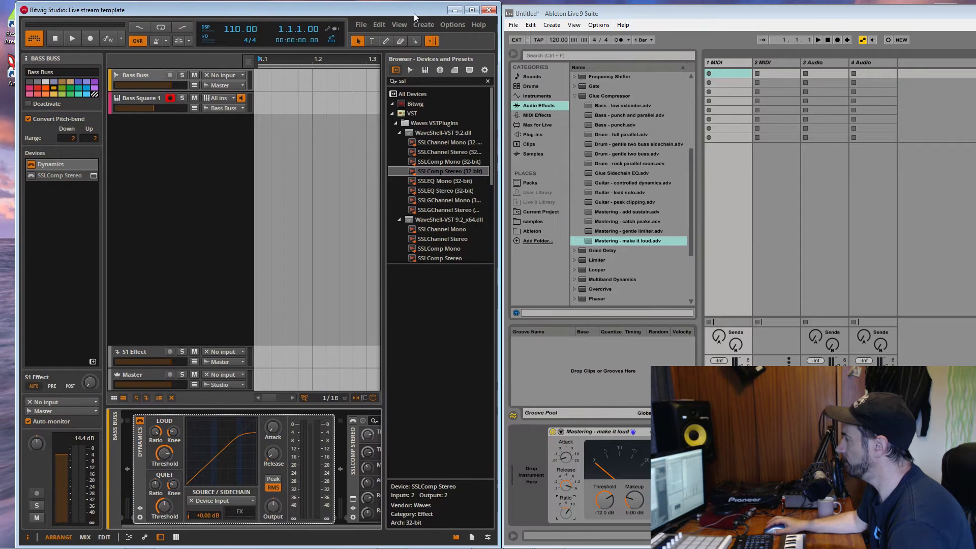
click(475, 11)
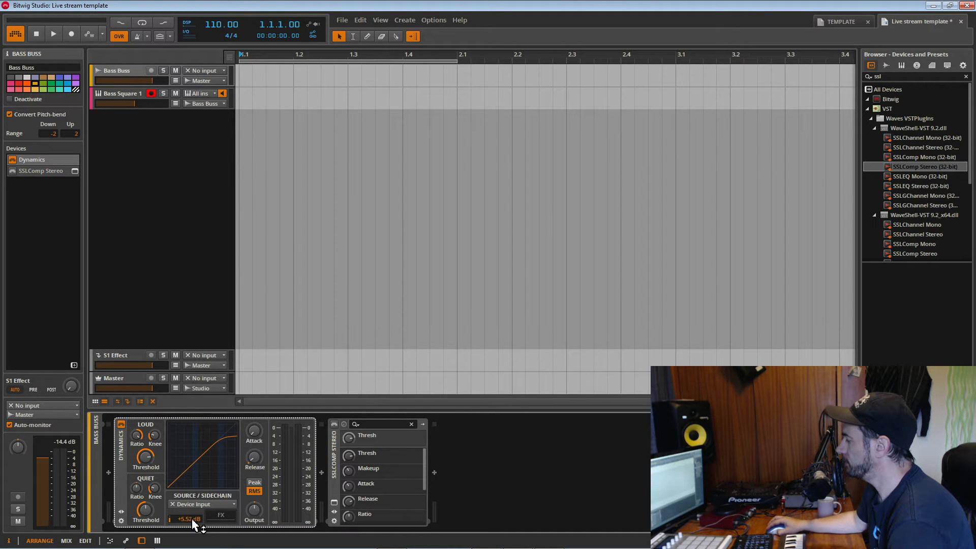
Compare the Dynamics device bypassed and active, set its sidechain source gain to 0 dB and leave it switched on.
click(121, 425)
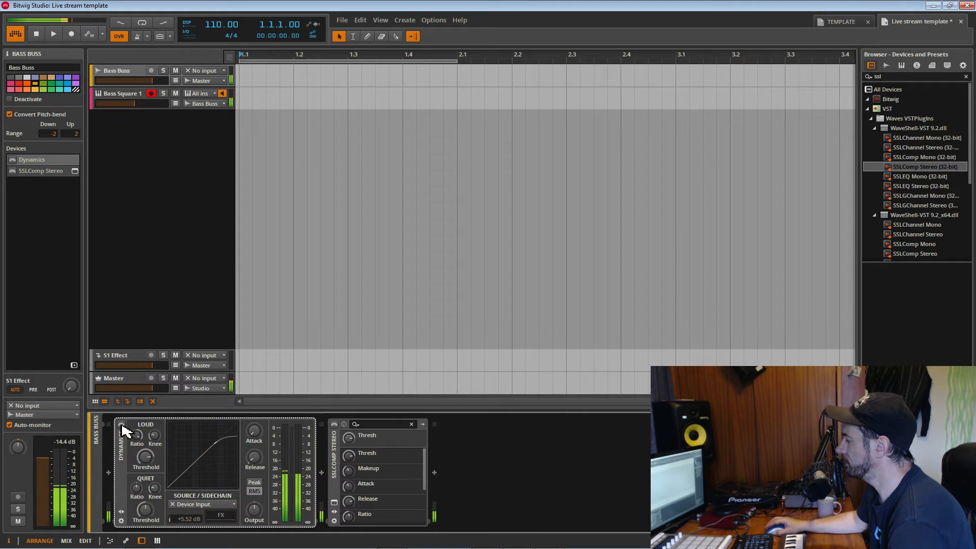
click(122, 425)
double_click(189, 518)
text(0)
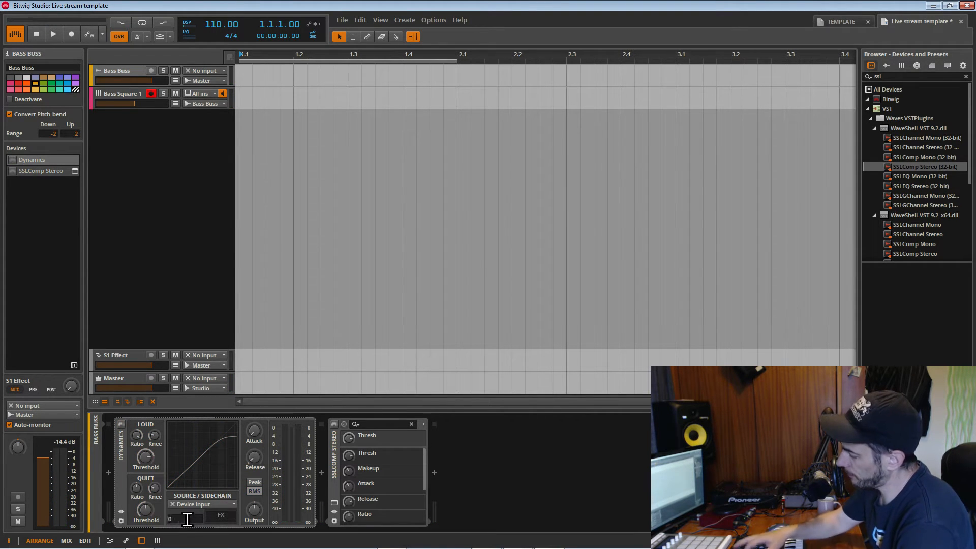
key(Return)
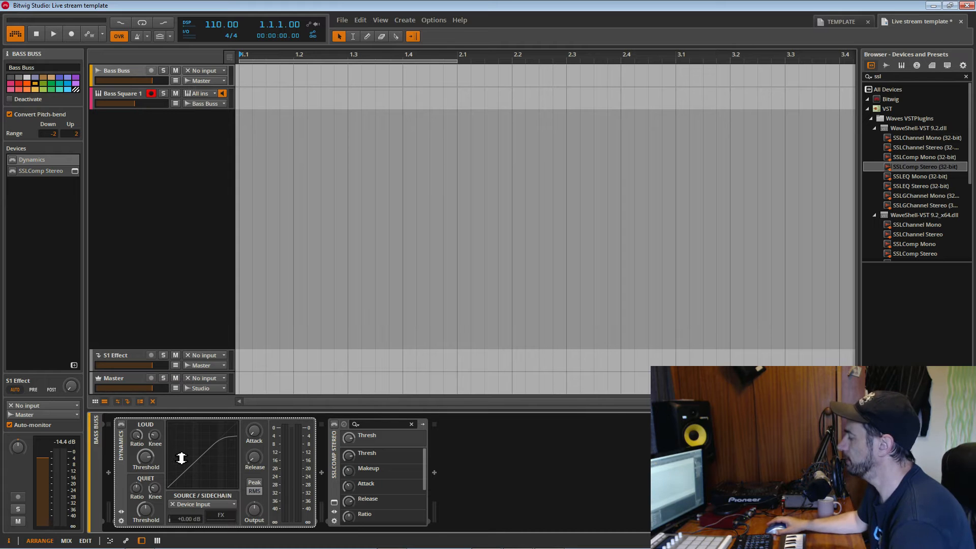
click(121, 424)
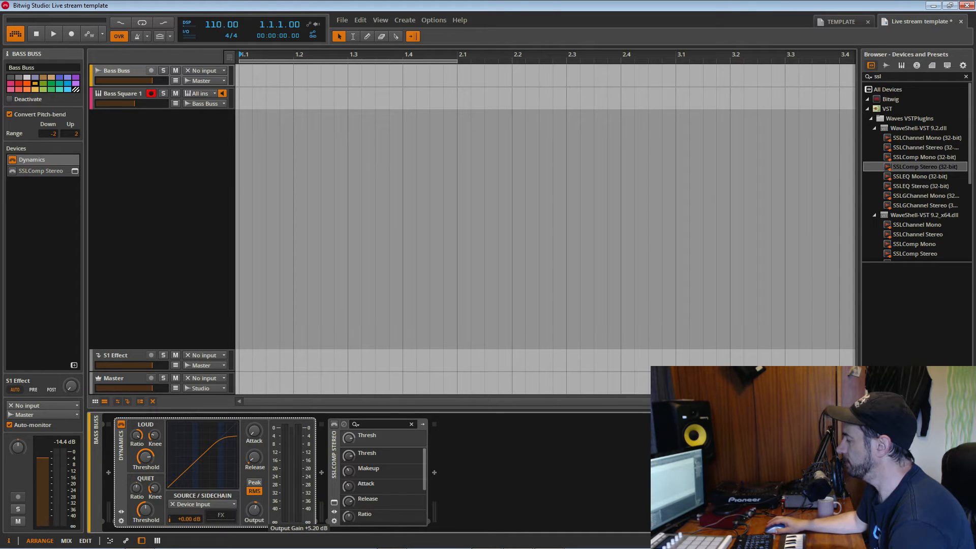
Set the output gain of the Dynamics device on the Bass Buss to 3 dB.
drag(256, 516, 256, 515)
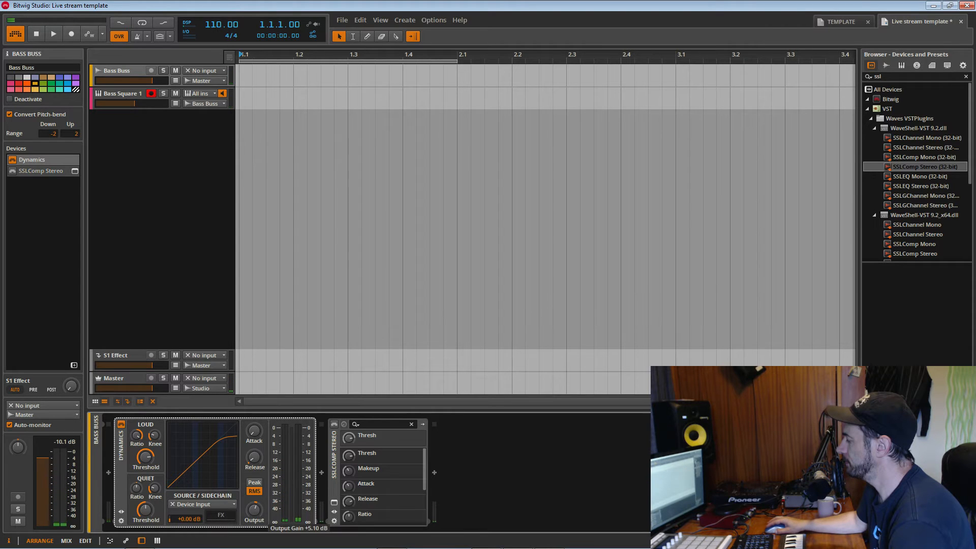
double_click(255, 514)
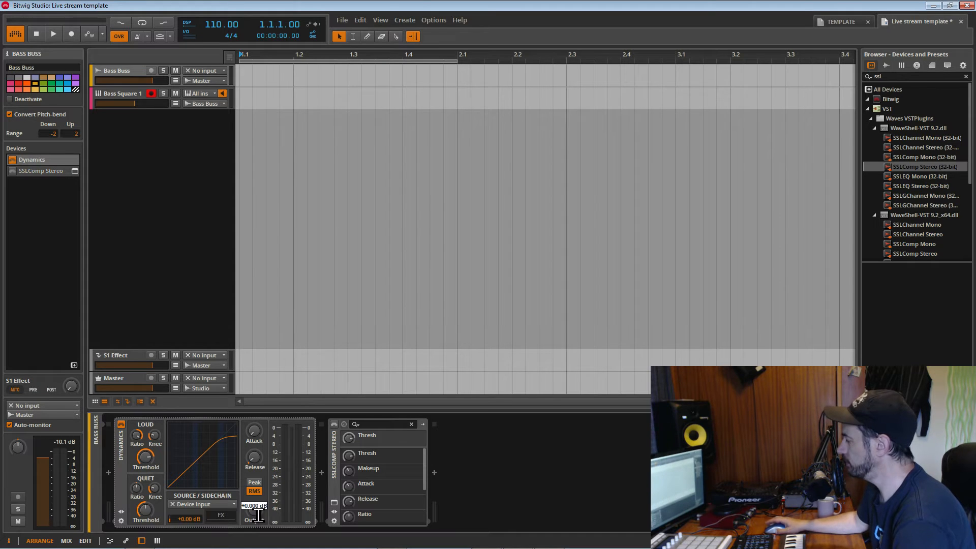
click(267, 508)
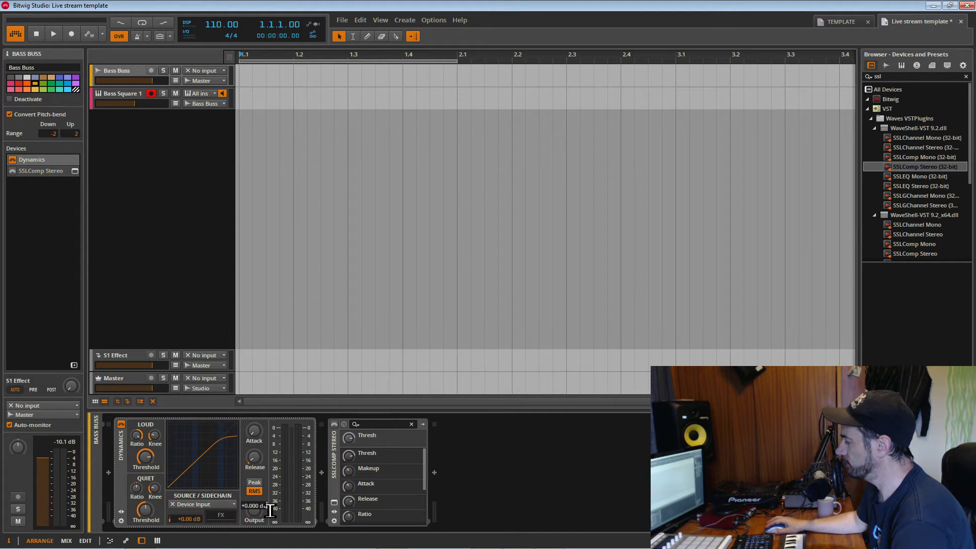
key(BackSpace)
key(BackSpace)
key(BackSpace)
key(BackSpace)
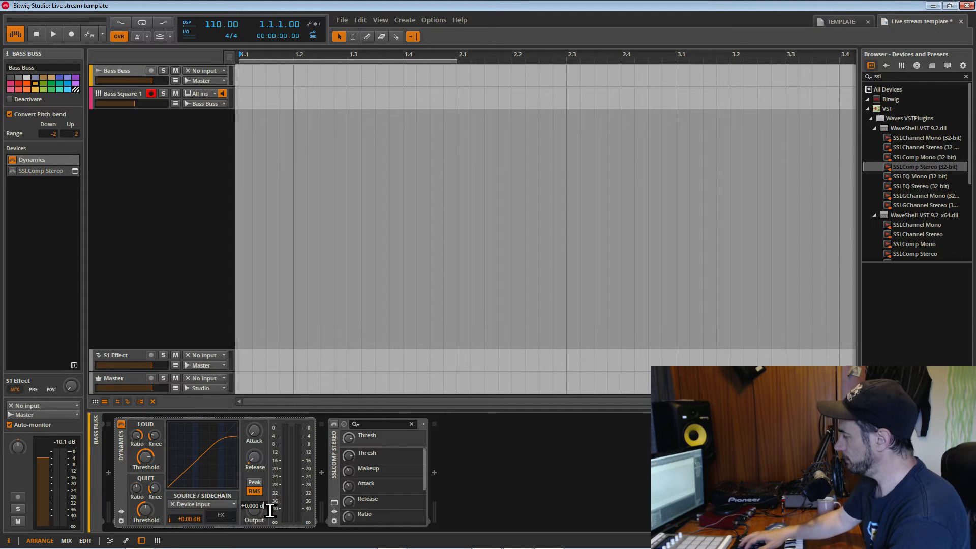
key(BackSpace)
key(BackSpace)
key(BackSpace)
key(BackSpace)
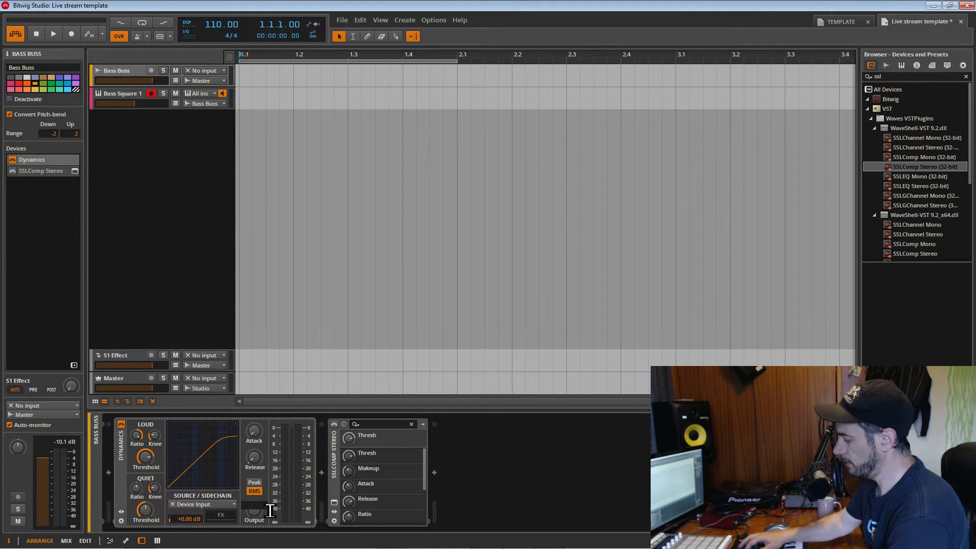
text(3)
key(Return)
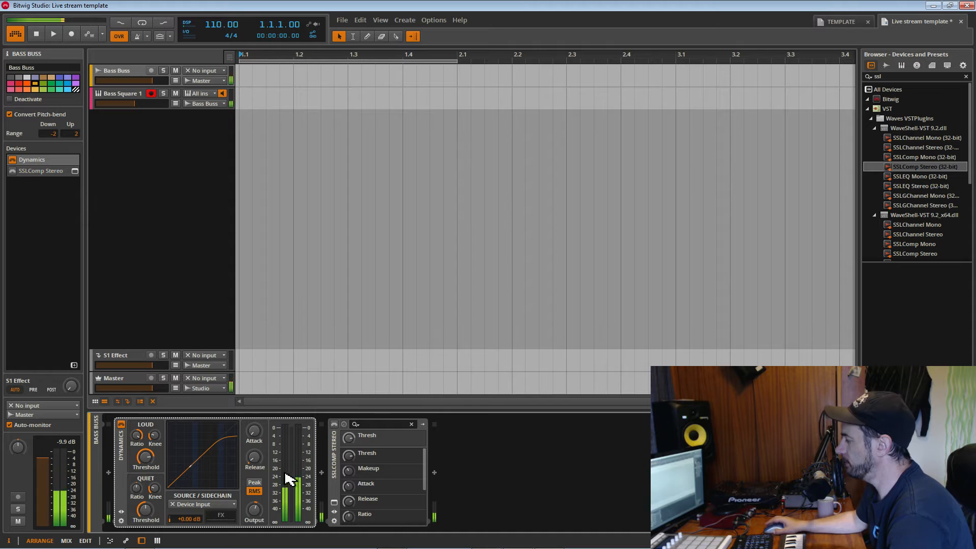
Try longer release times on the Dynamics device, shorten the release again and compare the sound with the device bypassed and active.
drag(259, 462, 259, 448)
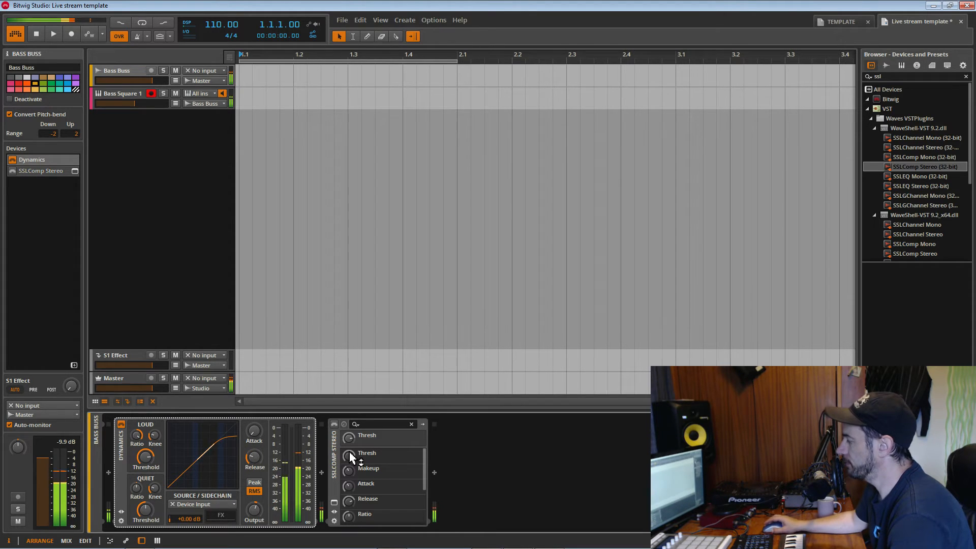
drag(254, 457, 254, 432)
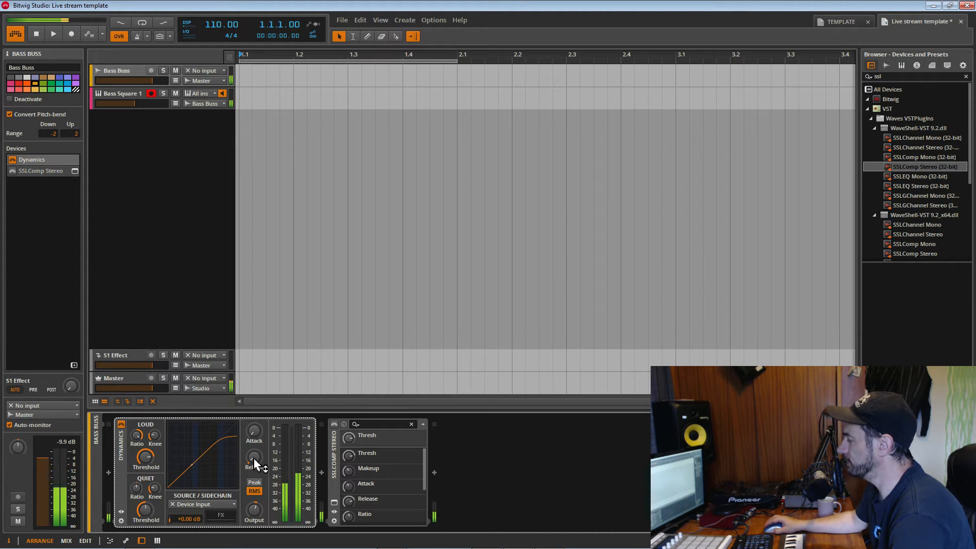
drag(253, 458, 253, 472)
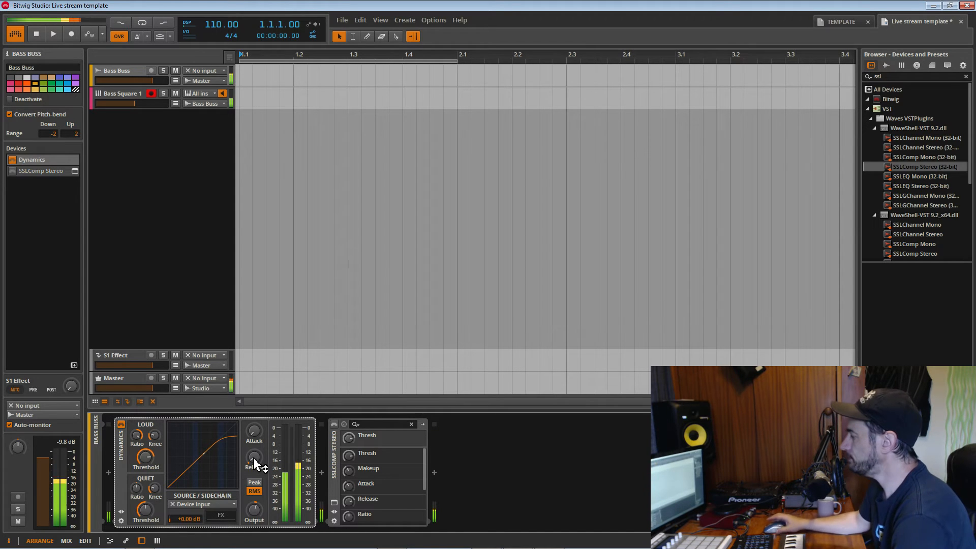
click(121, 424)
click(121, 425)
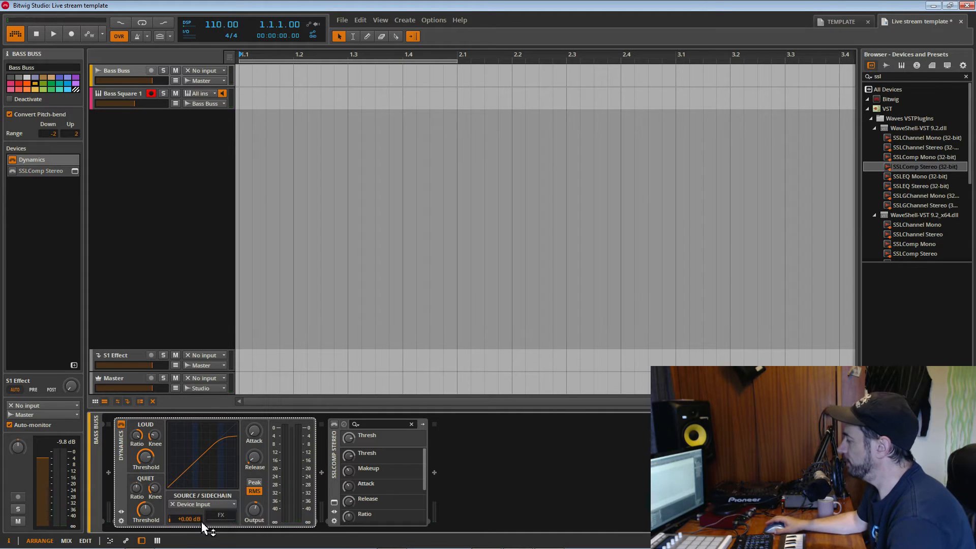
Save the Dynamics device settings on the Bass Buss to the library as a preset named "SSL clone Loud and clear".
click(122, 513)
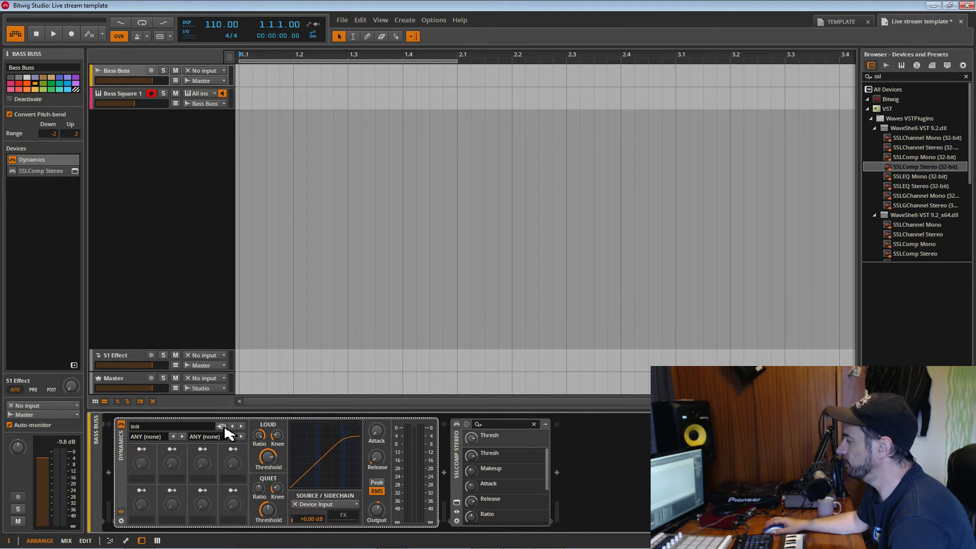
click(222, 427)
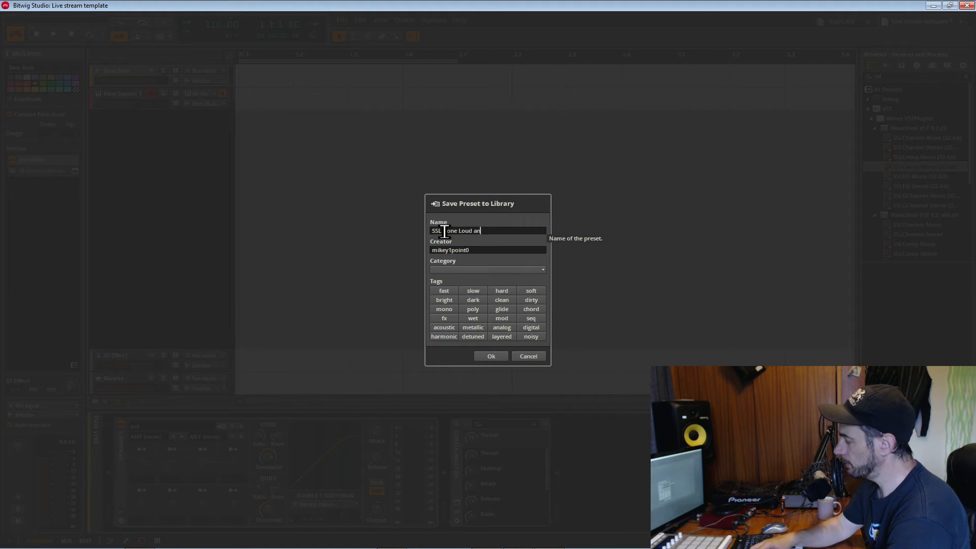
text(lear)
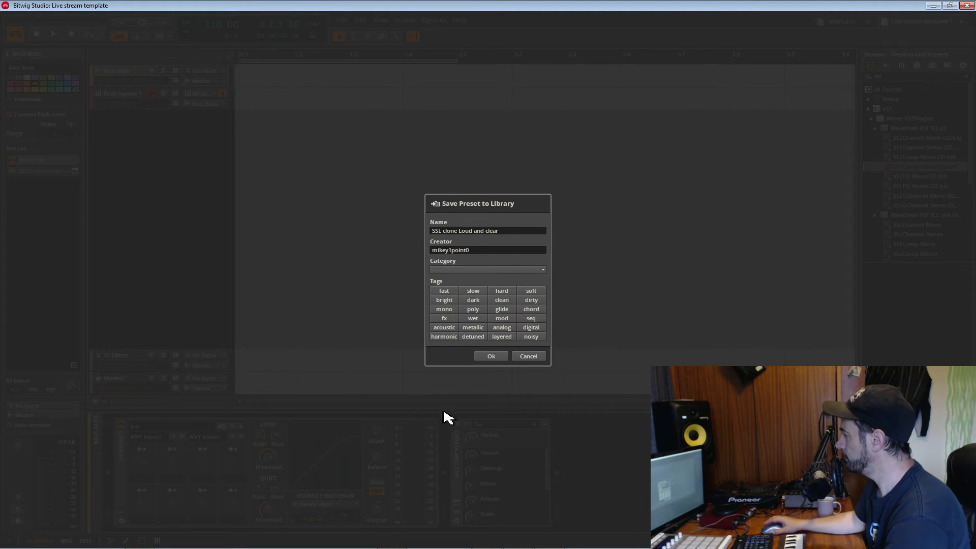
click(501, 357)
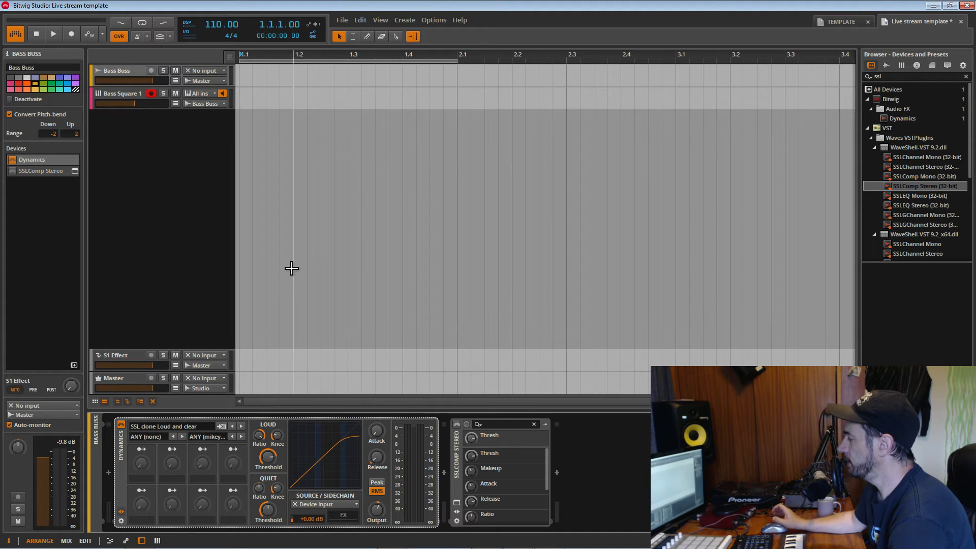
Insert an FX Layer container at the start of the Bass Buss device chain and move the Dynamics device into it.
click(108, 472)
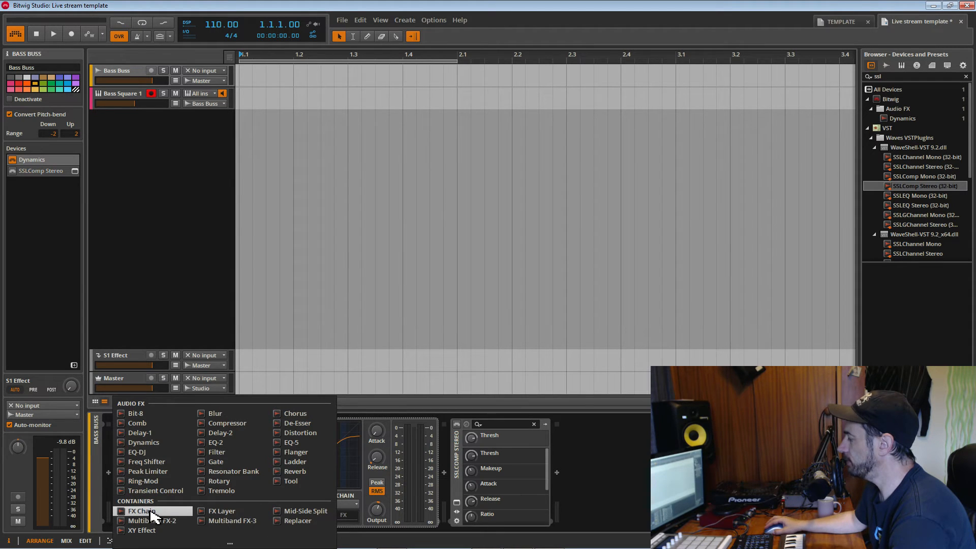
click(214, 510)
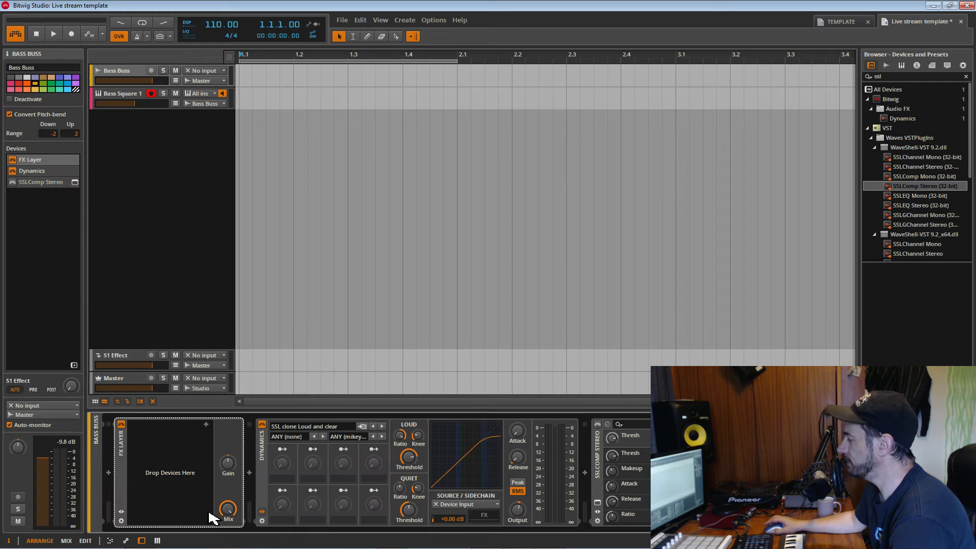
click(268, 467)
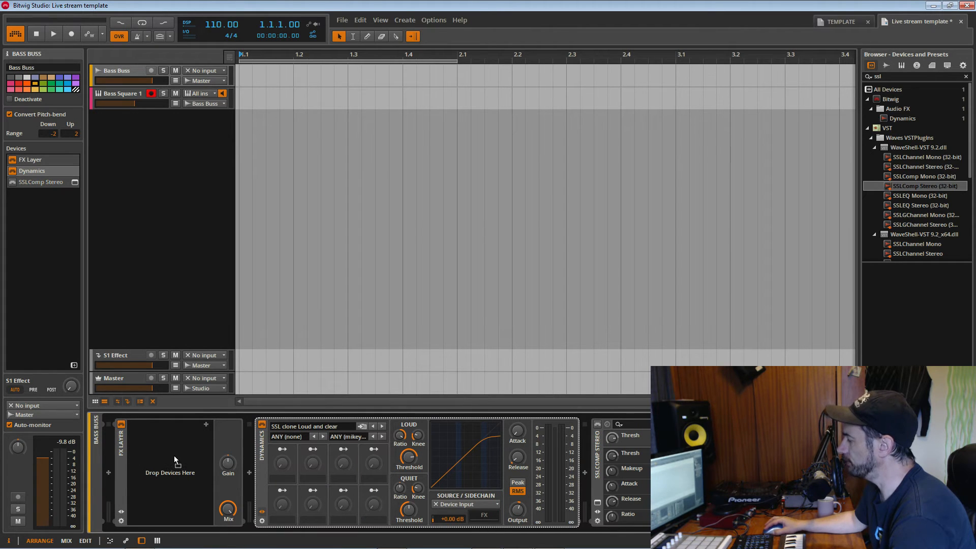
drag(173, 478, 171, 482)
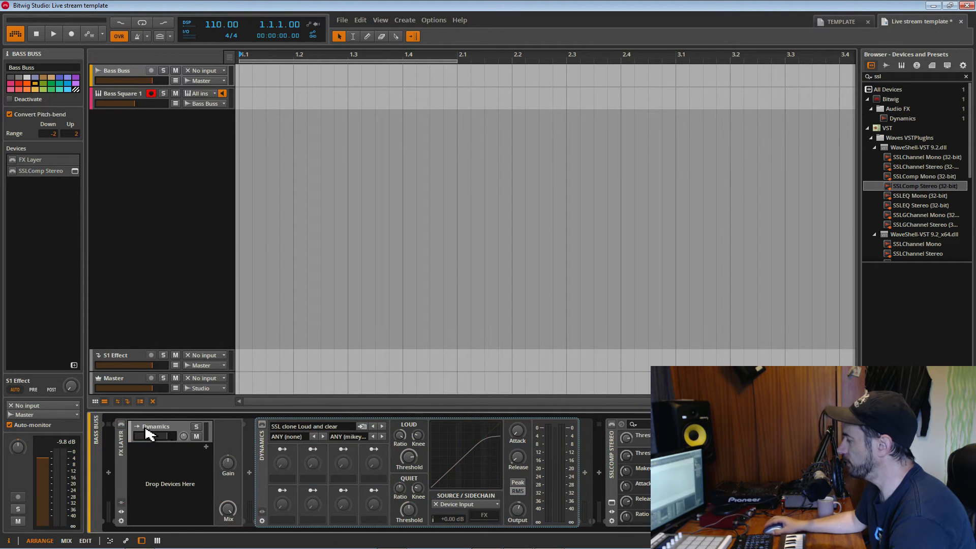
click(128, 429)
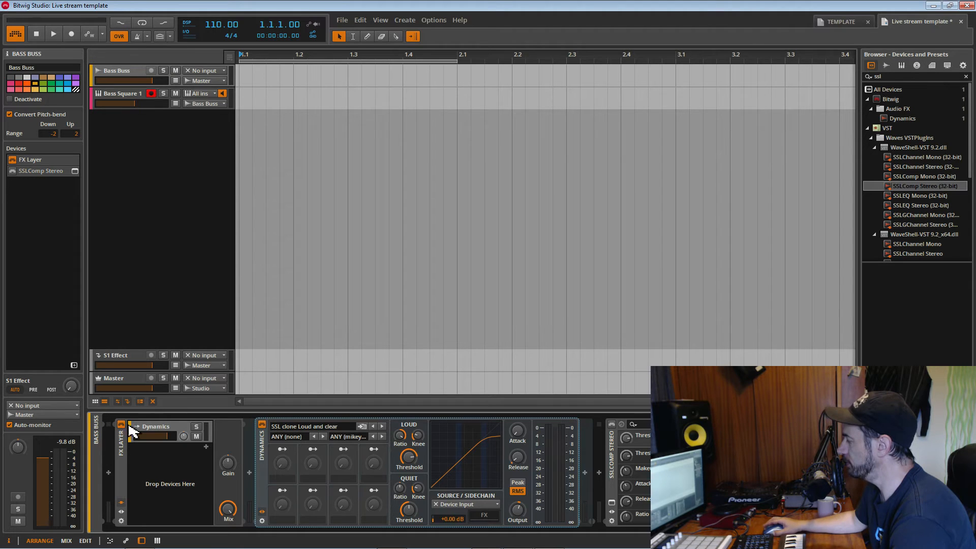
Delete the SSLComp Stereo device from the Bass Buss, keeping the FX Layer unfolded with its Dynamics layer shown.
click(611, 471)
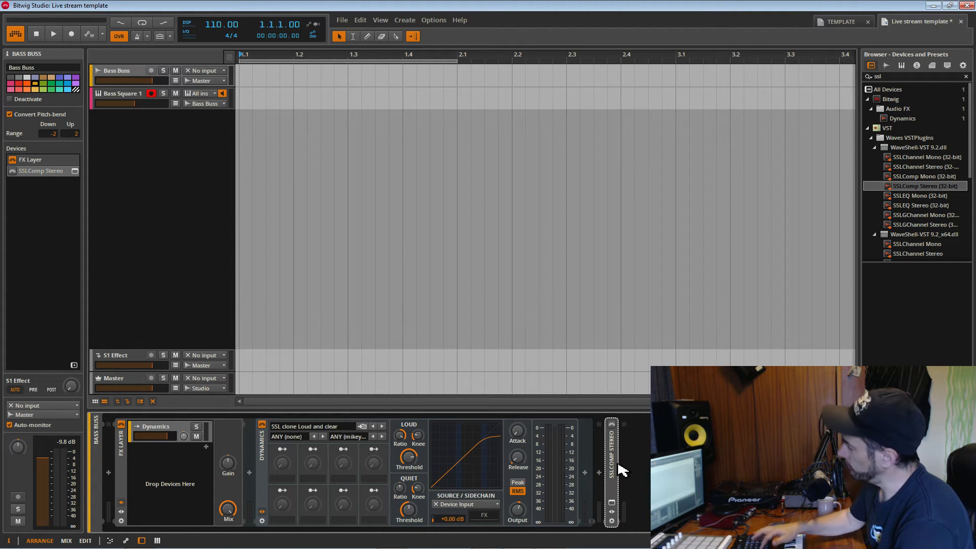
key(Delete)
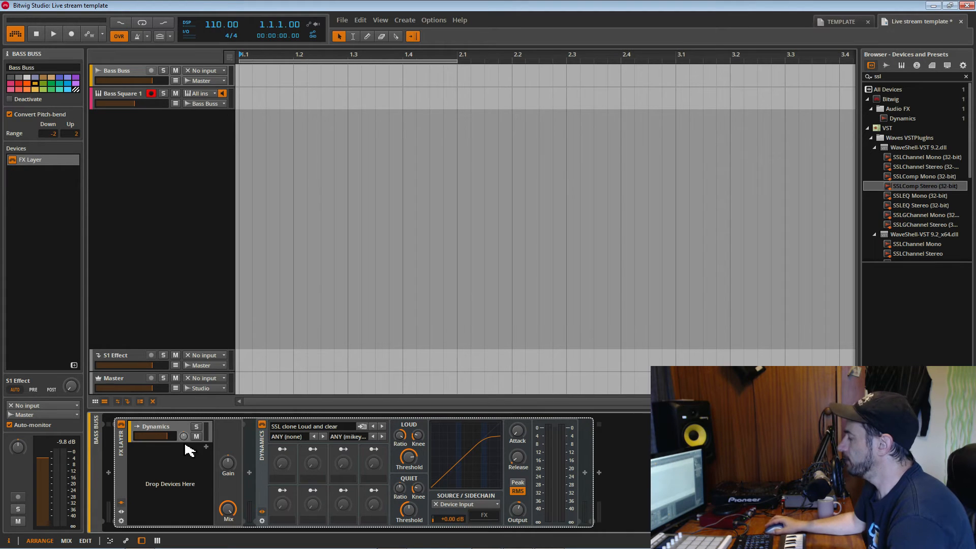
click(127, 480)
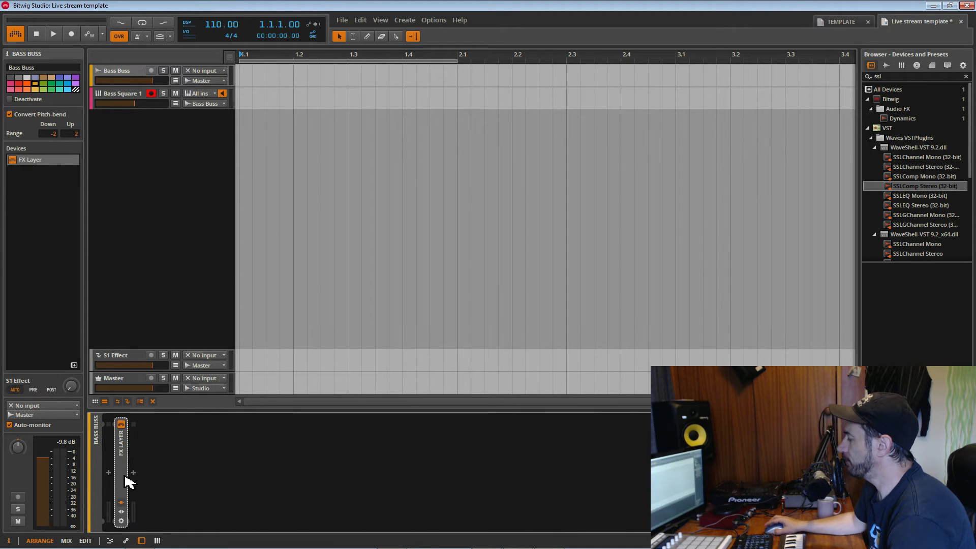
click(127, 480)
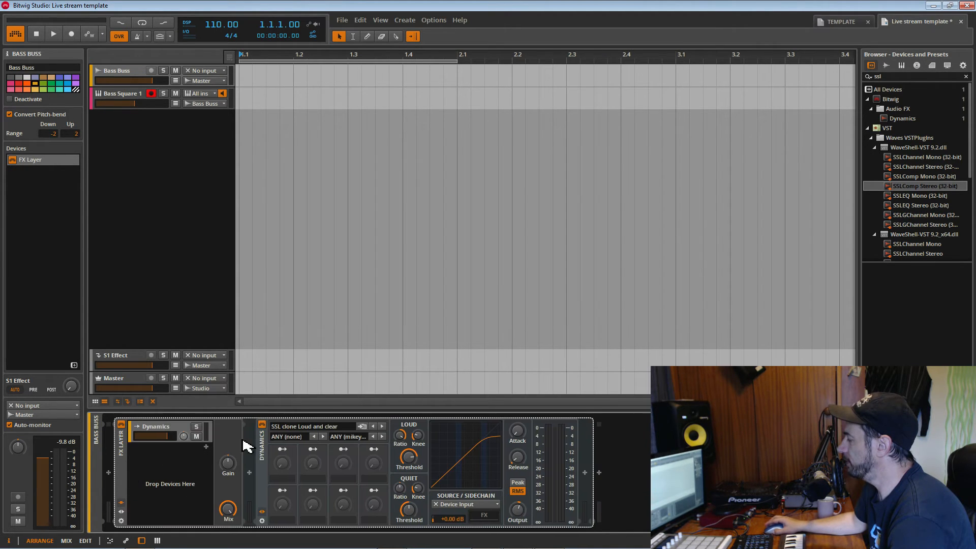
click(162, 429)
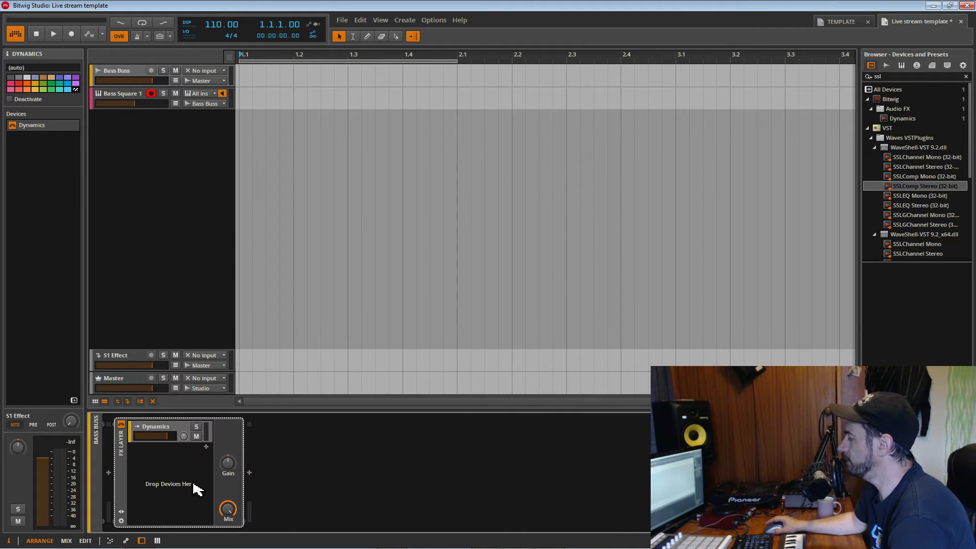
click(180, 429)
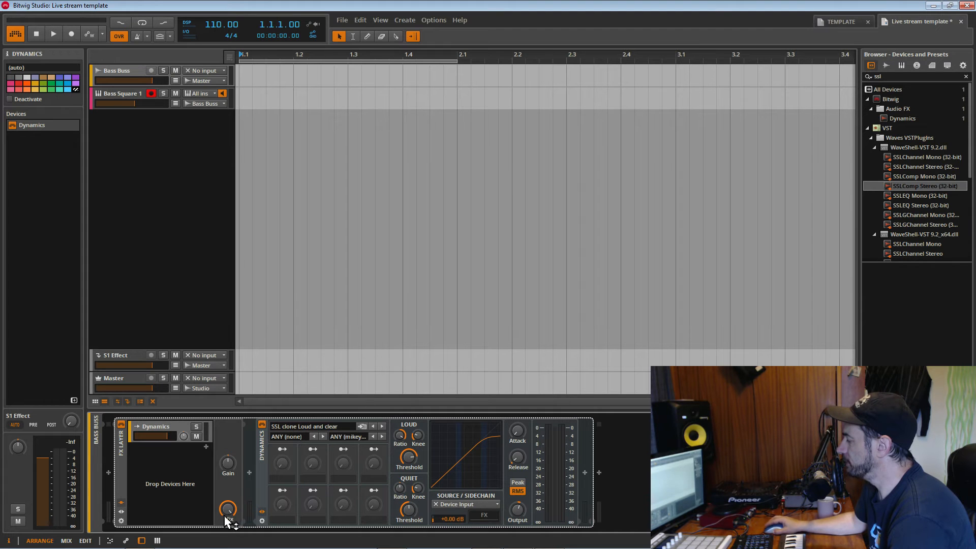
Try FX Layer mix amounts of about 68.5, 60 and 98.5 % while playing bass notes to compare the sound.
drag(227, 509, 228, 483)
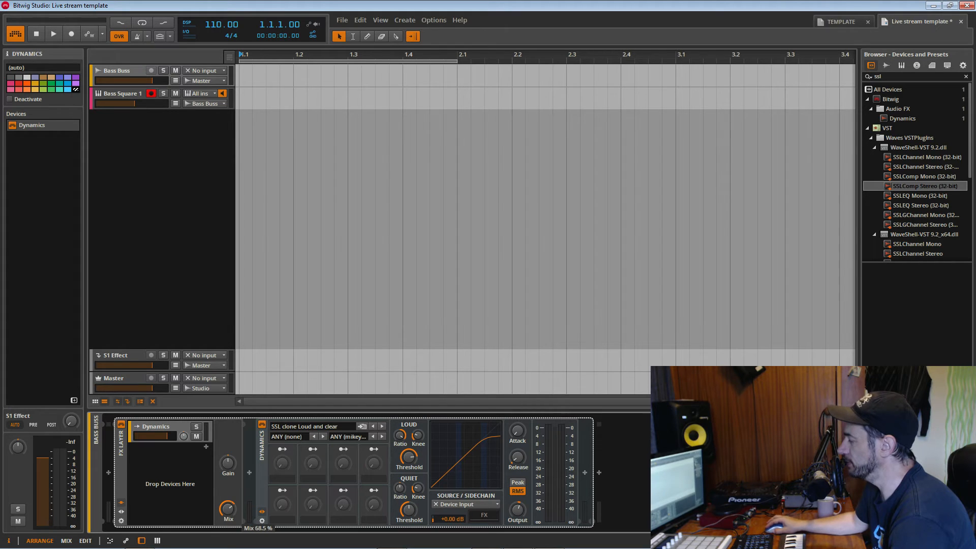
key(space)
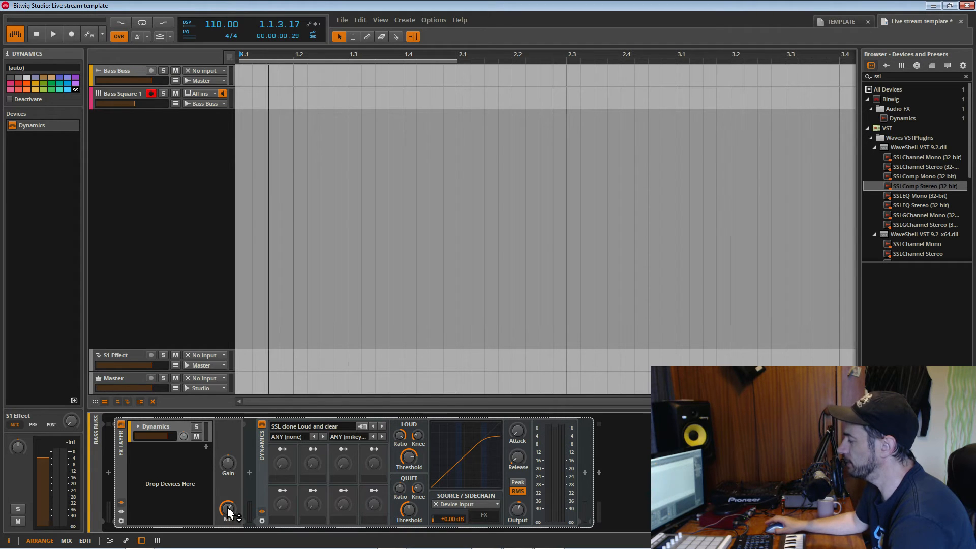
click(227, 509)
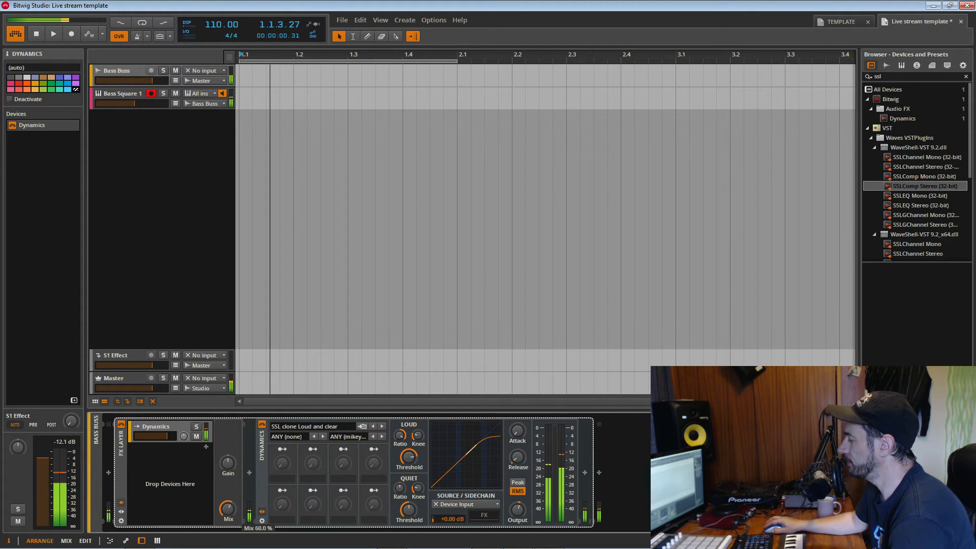
drag(228, 510, 227, 495)
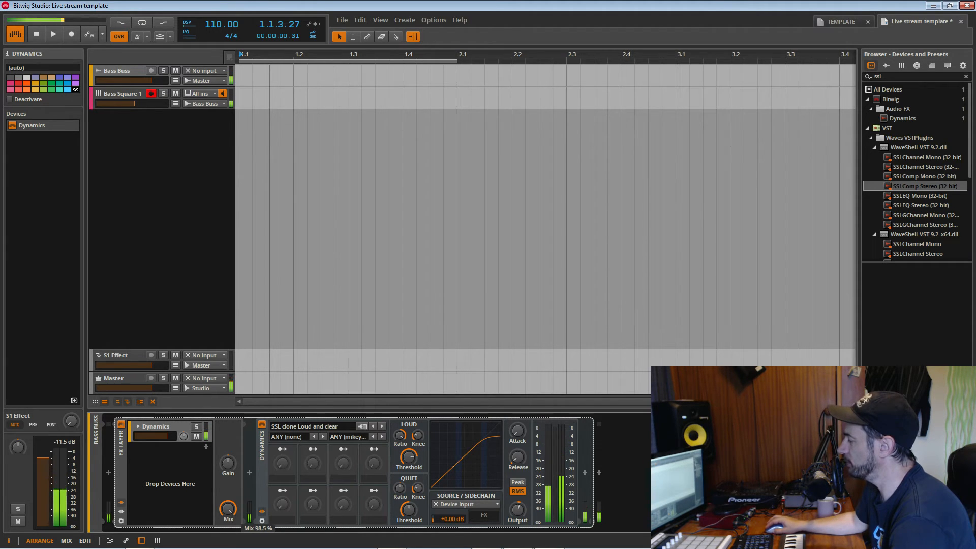
mouse_move(227, 526)
mouse_down()
mouse_move(230, 507)
mouse_move(230, 515)
mouse_up()
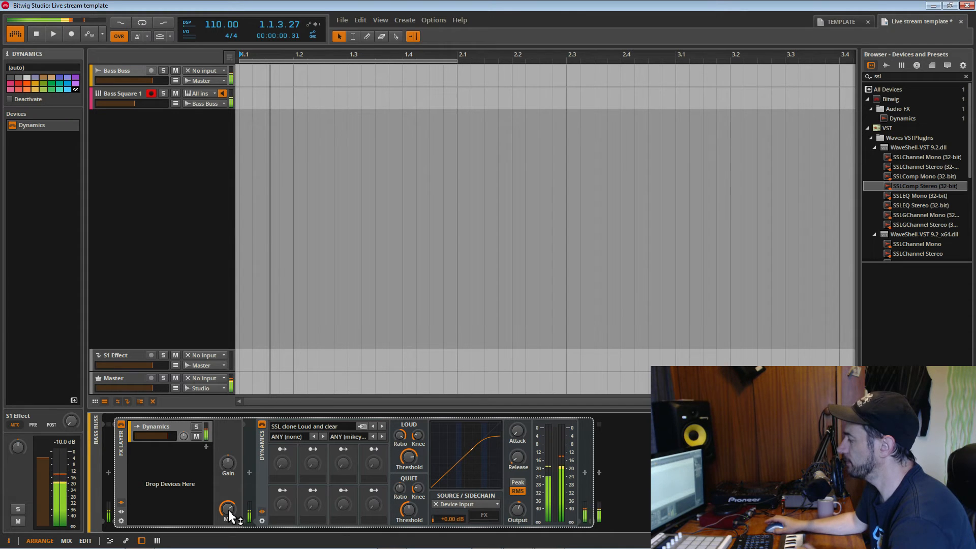
mouse_move(230, 516)
mouse_down()
mouse_move(230, 502)
mouse_move(232, 515)
mouse_up()
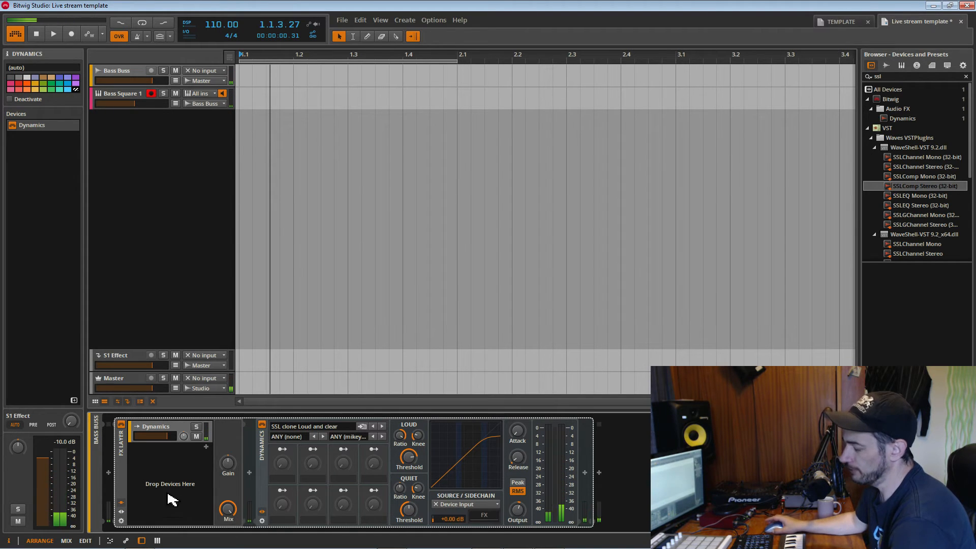
Save the project with the Bass Buss's FX Layer unfolded, and set the layer's mix to 80.5 %.
double_click(121, 467)
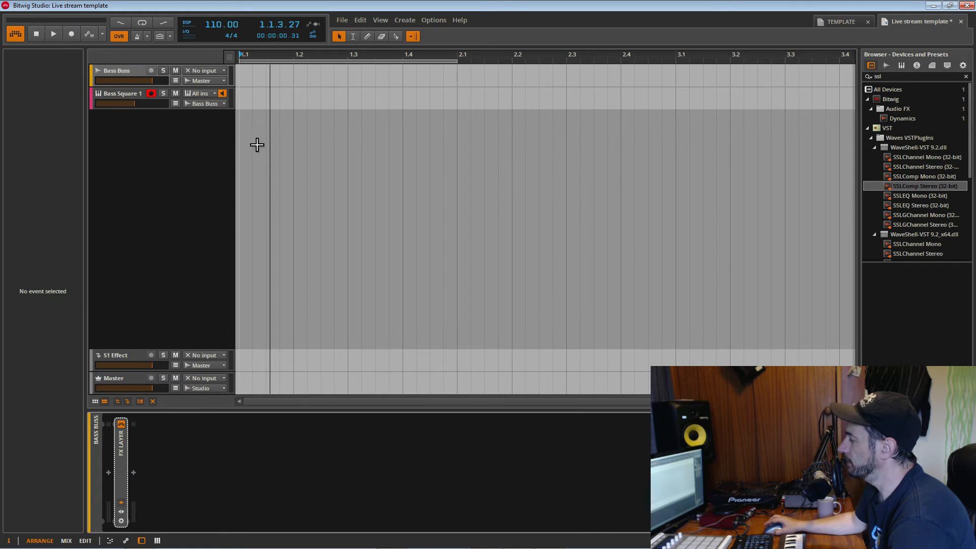
click(125, 76)
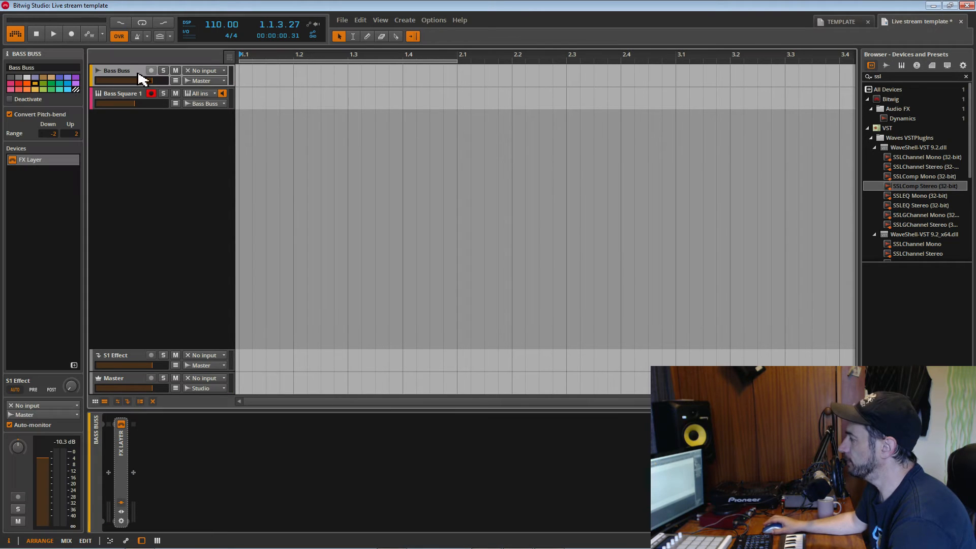
double_click(126, 475)
key(ctrl+s)
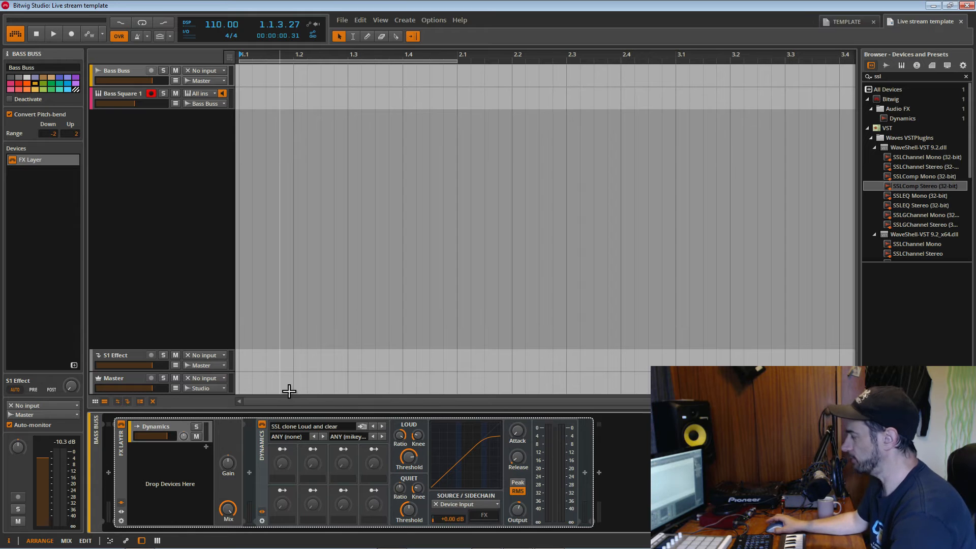
drag(231, 514, 231, 516)
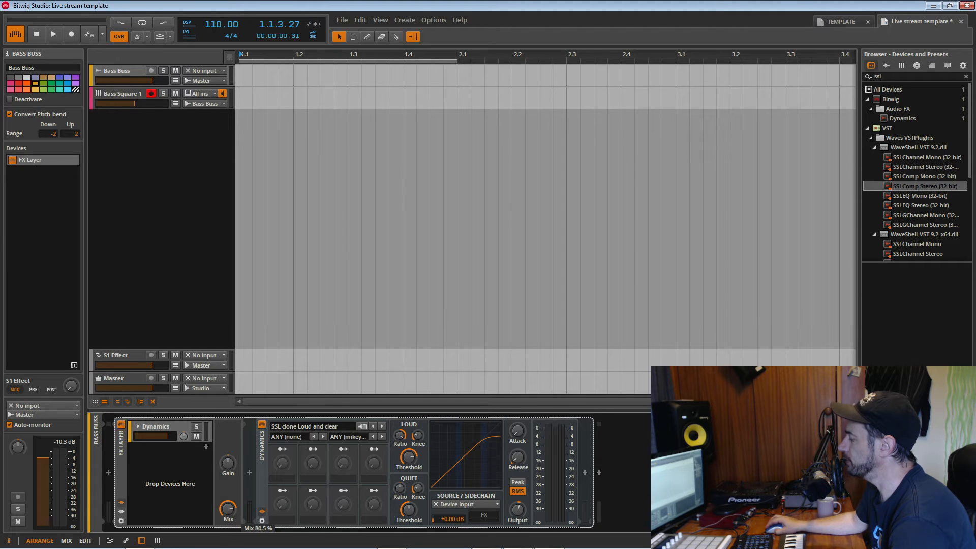
Close the Live stream template project, reopen it from the recent projects and activate its audio engine.
key(ctrl+w)
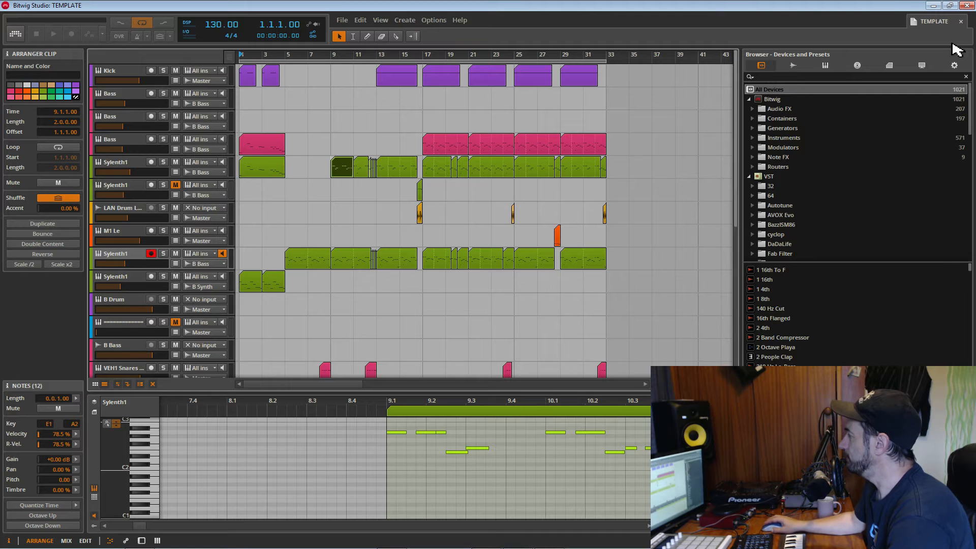
click(341, 20)
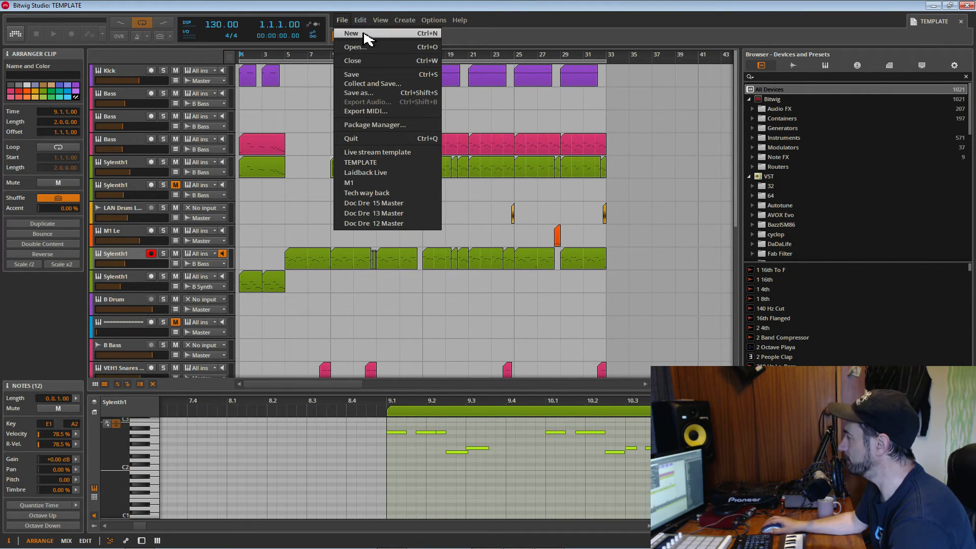
click(369, 153)
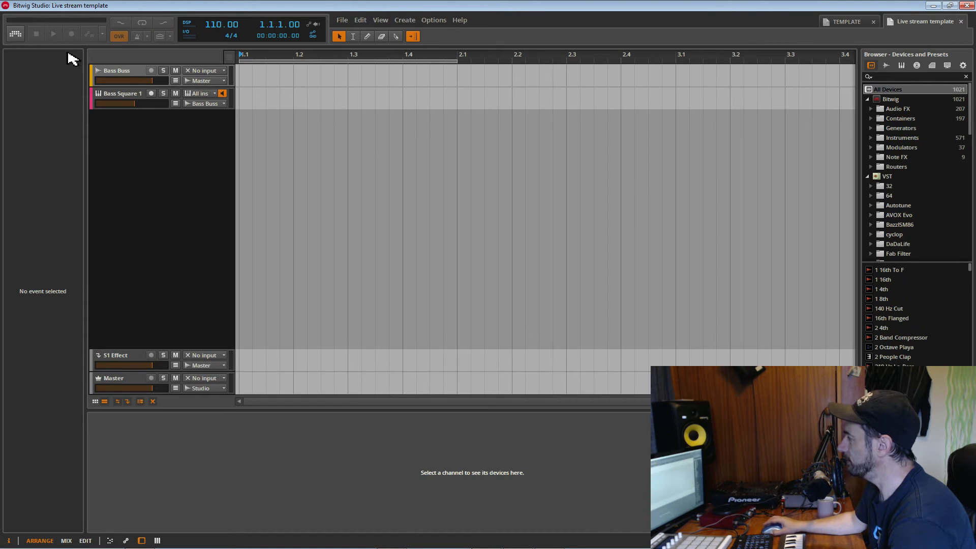
click(15, 35)
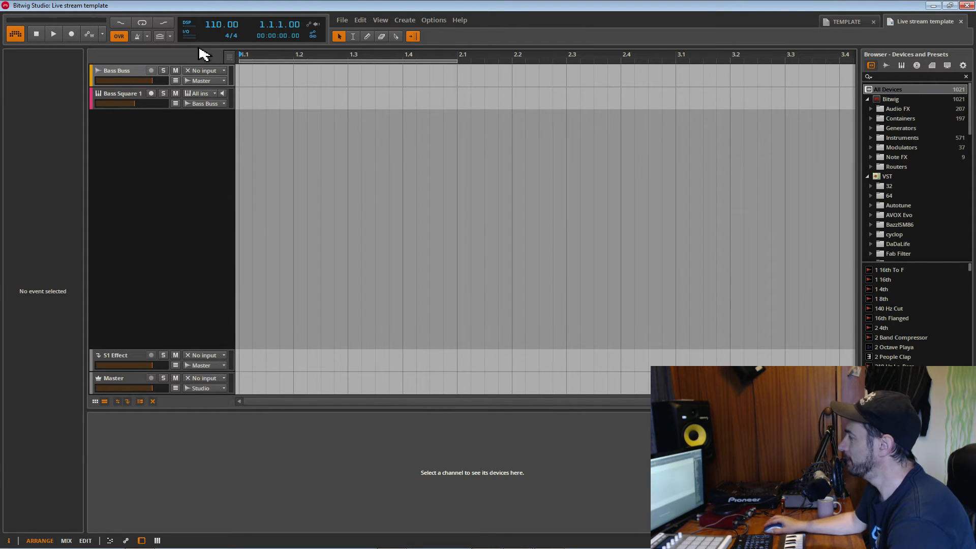
Check the devices on the Bass Square 1 and Bass Buss tracks and run the transport briefly.
click(135, 94)
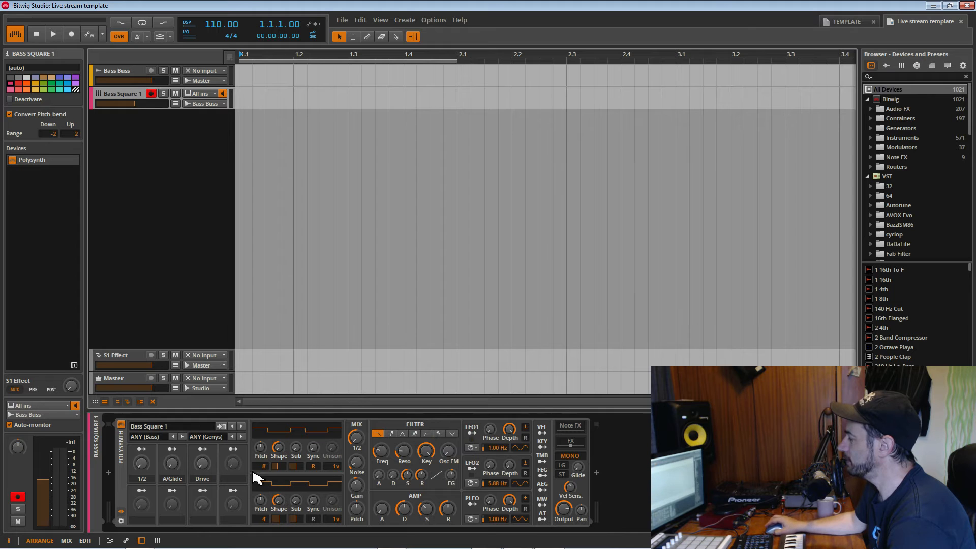
click(120, 74)
key(space)
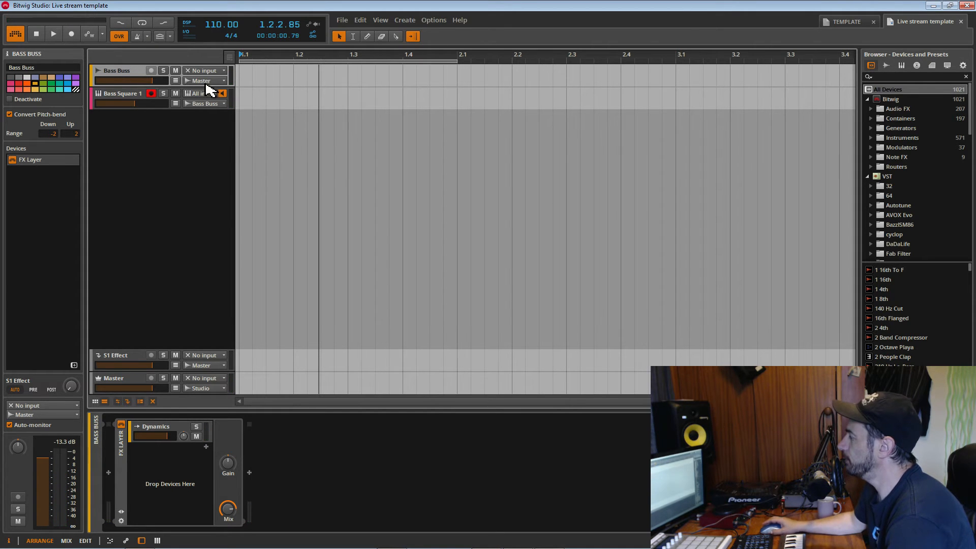
Create a new instrument track directly below the Bass Buss track.
right_click(129, 72)
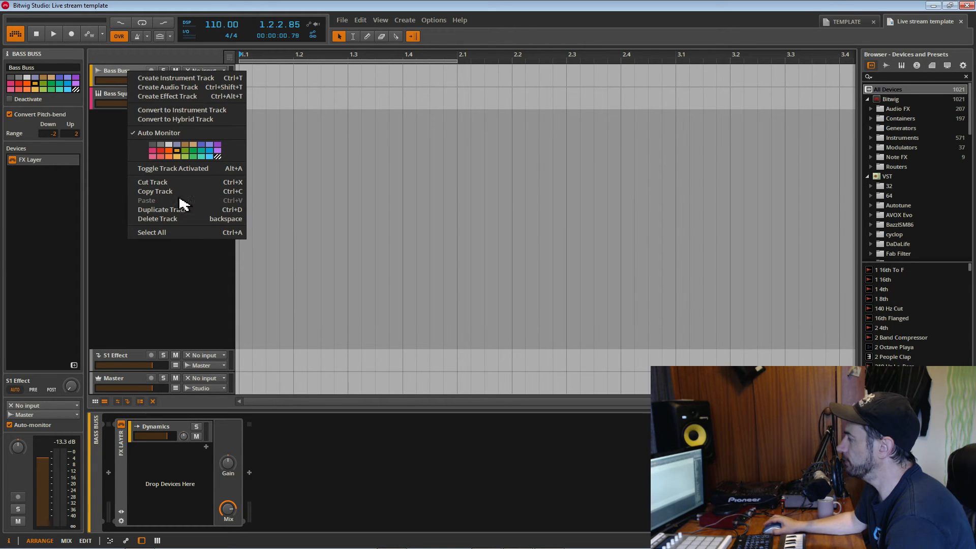
click(125, 76)
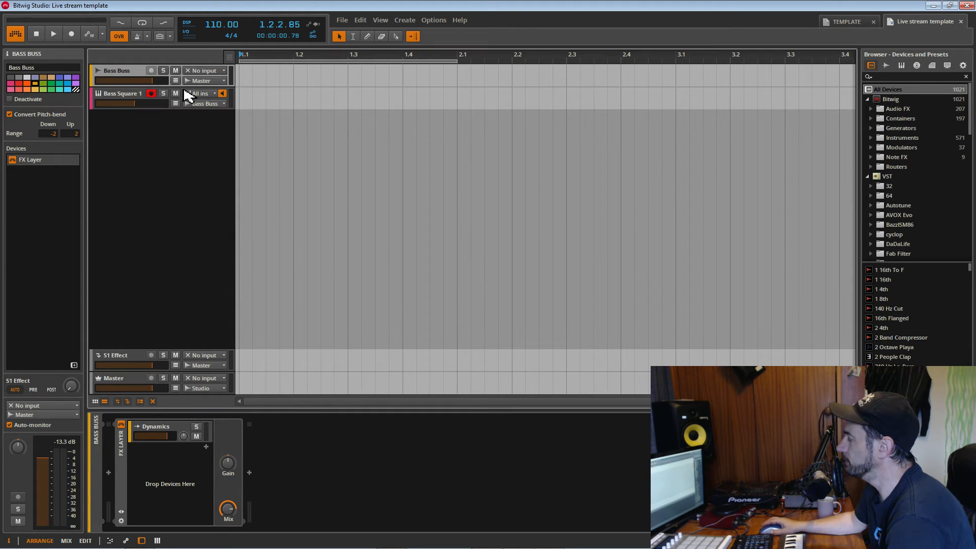
right_click(120, 75)
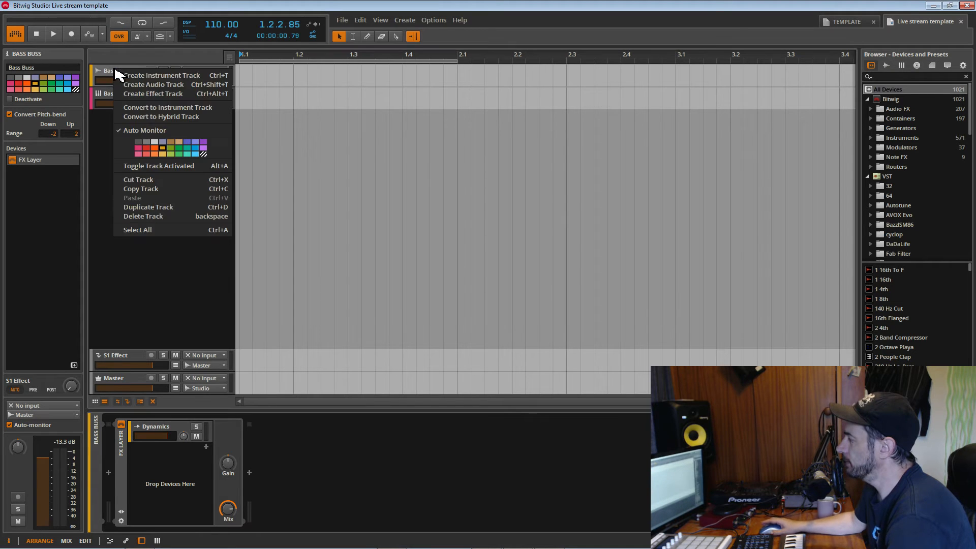
click(127, 82)
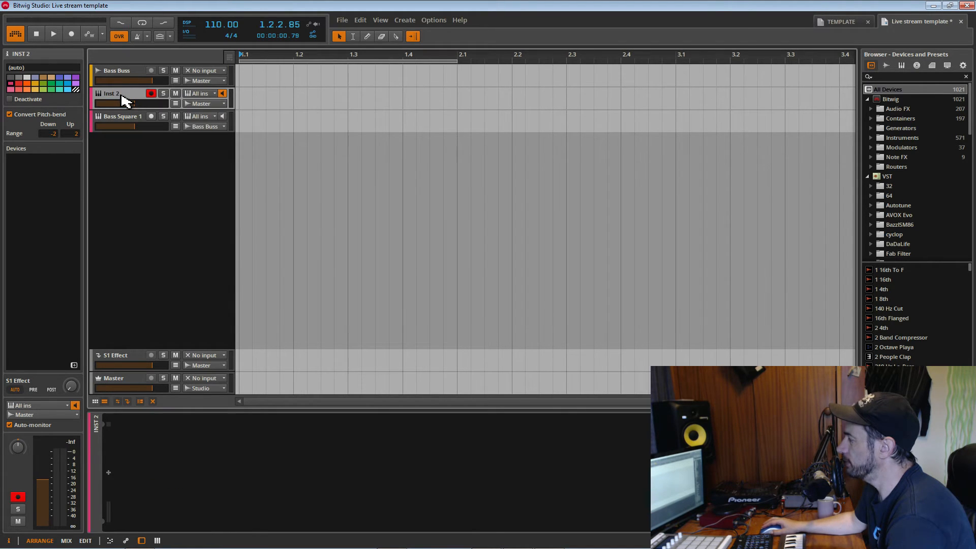
Rename the new instrument track below the Bass Buss to "============" as a separator.
double_click(122, 94)
key(BackSpace)
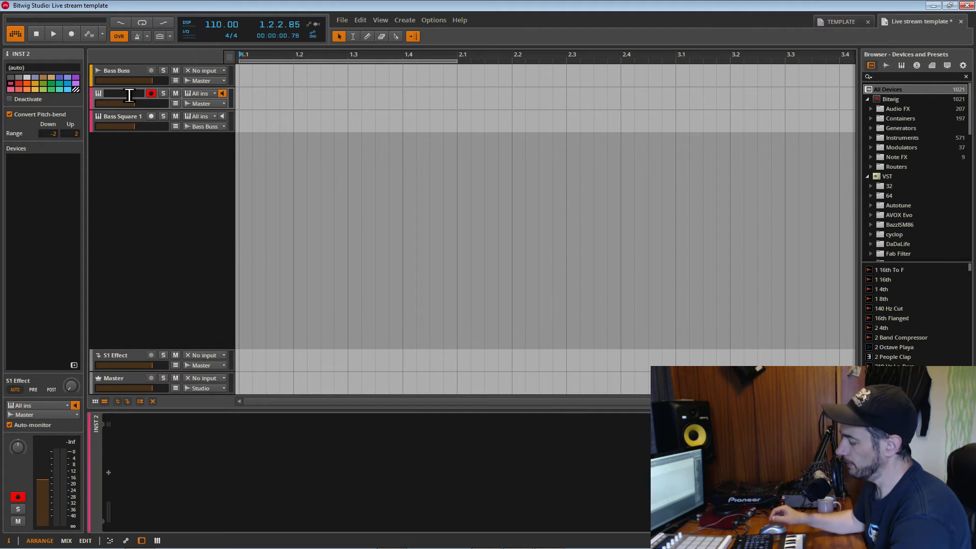
text(============)
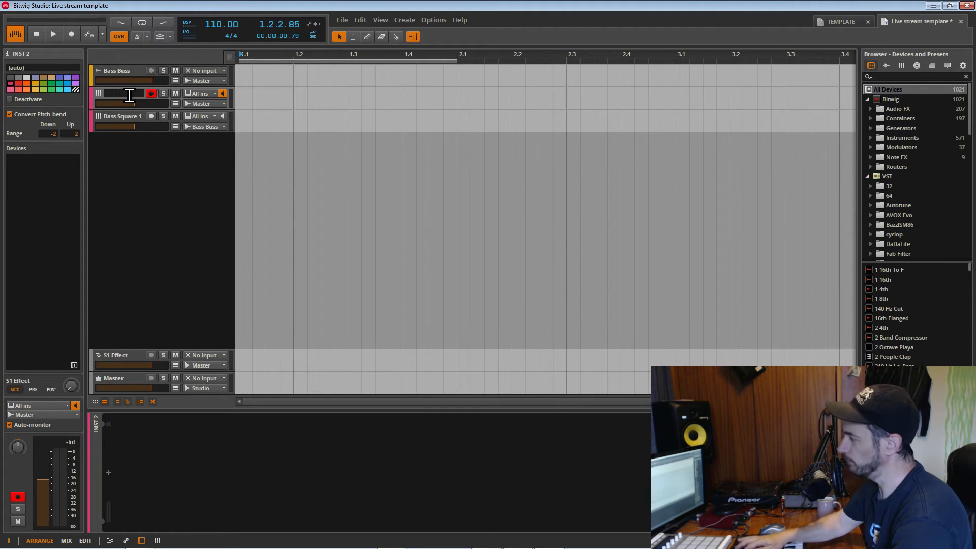
key(Return)
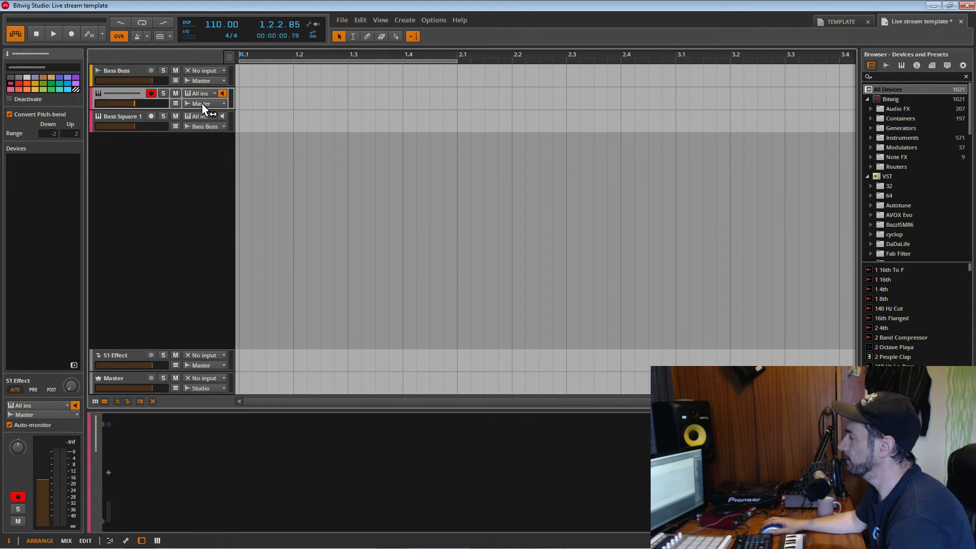
Set the separator track's output to No output and its input to No input.
click(201, 104)
click(207, 115)
click(203, 93)
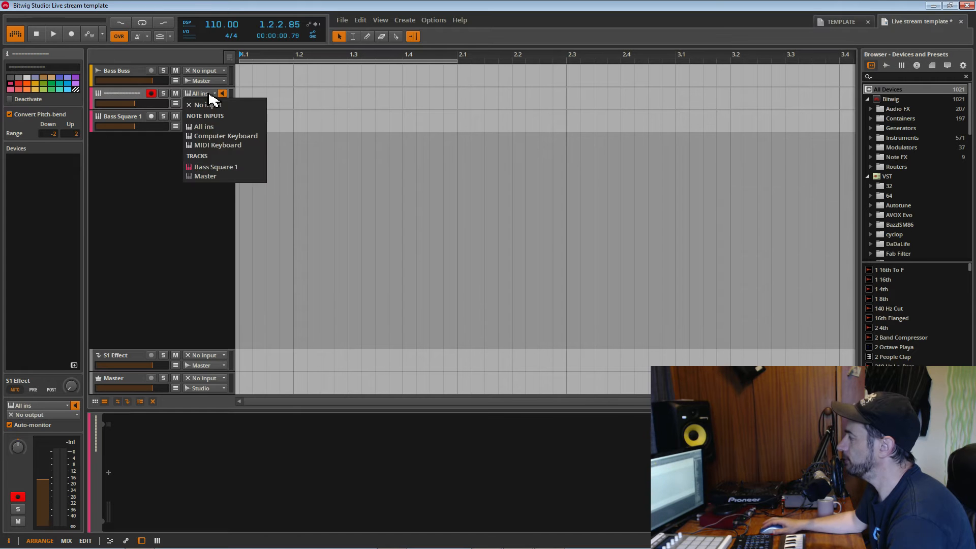
click(208, 106)
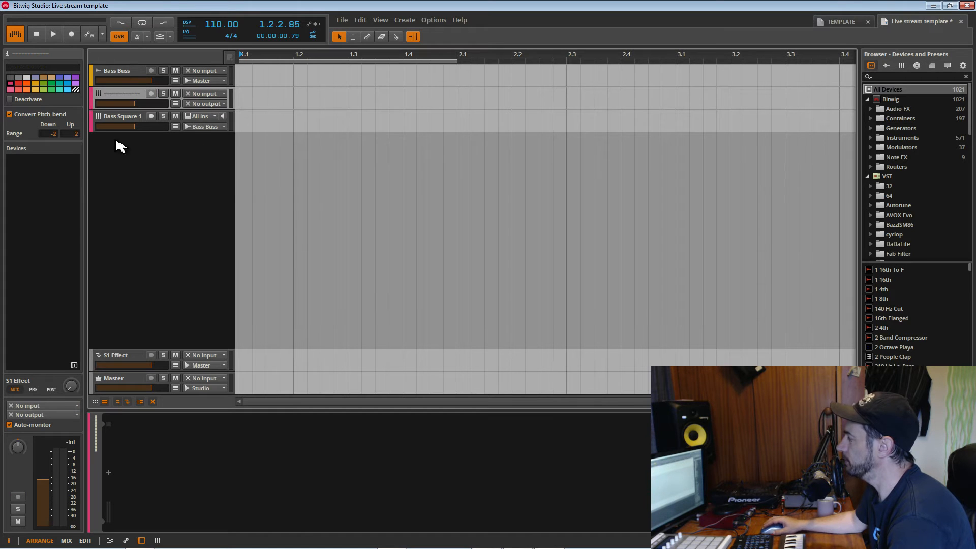
Colour the separator track dark grey and save the project.
right_click(96, 93)
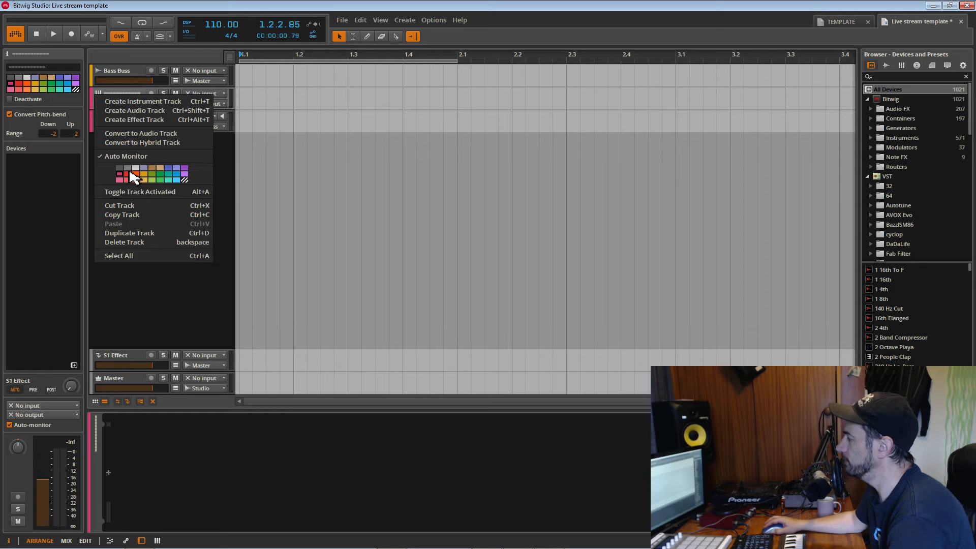
click(121, 170)
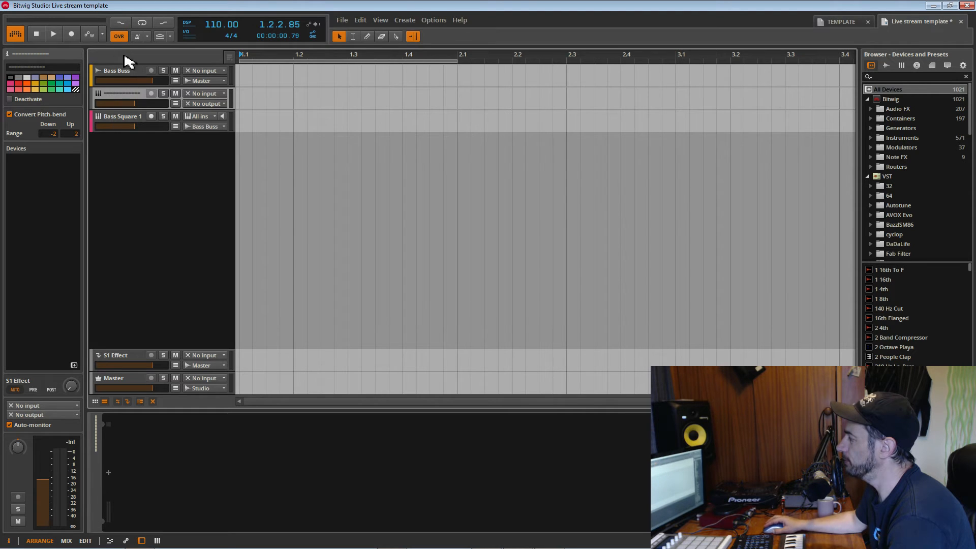
click(120, 123)
key(ctrl+s)
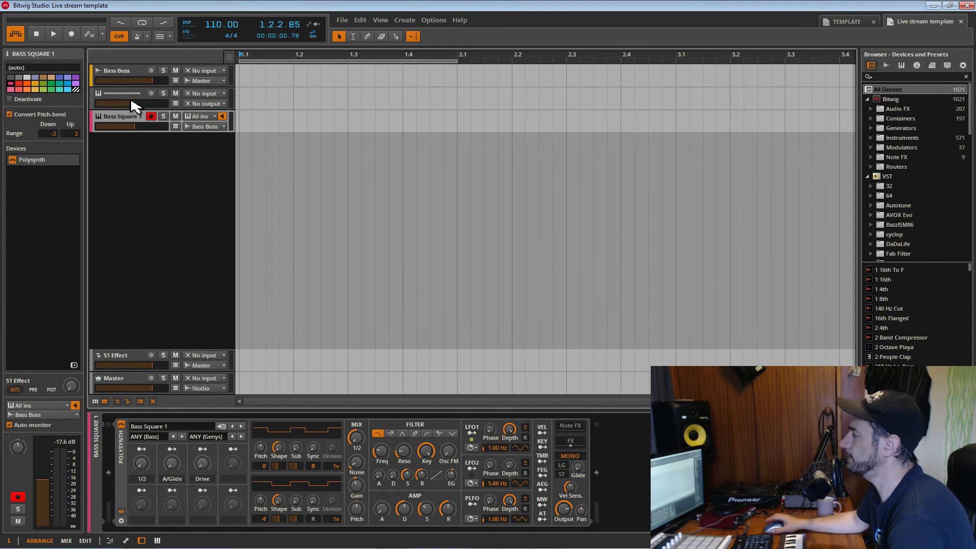
Duplicate the Bass Buss track.
click(127, 75)
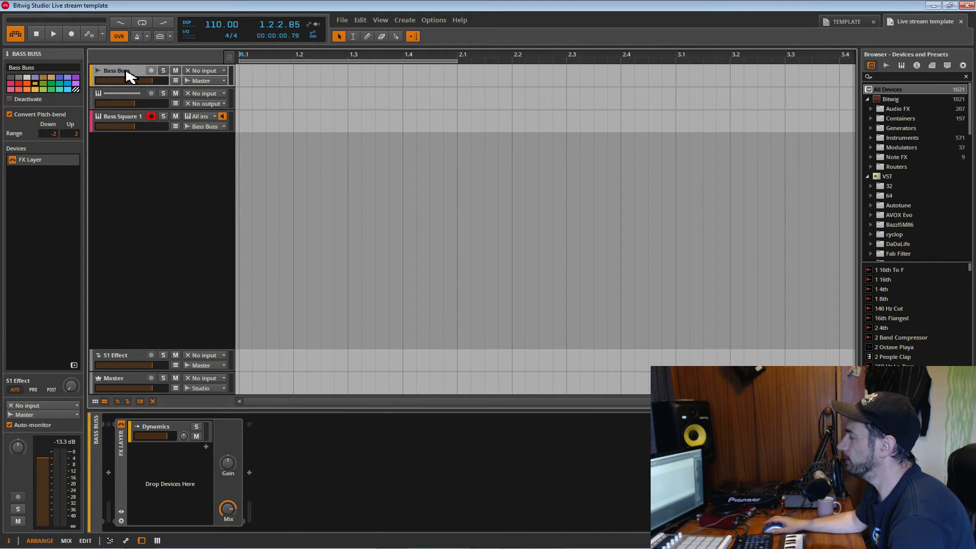
right_click(127, 75)
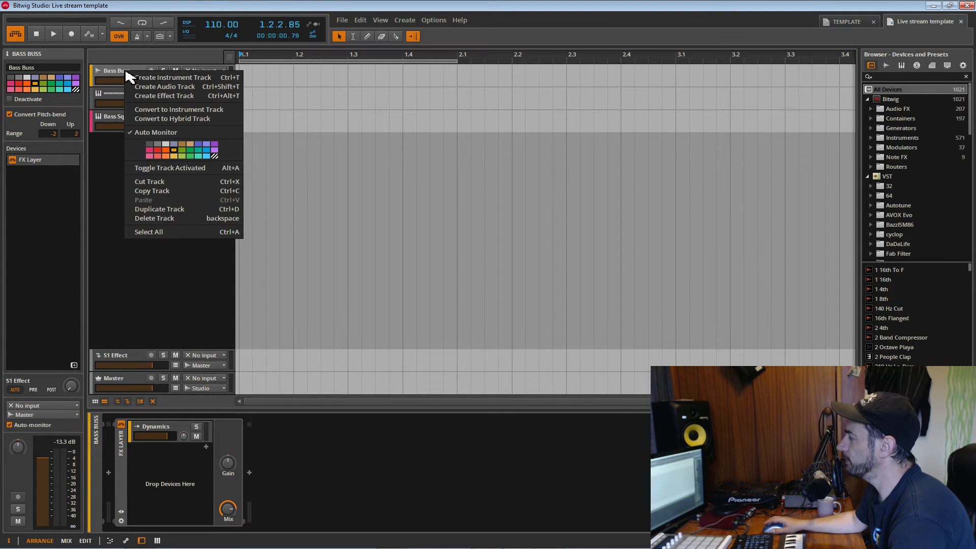
click(194, 212)
right_click(107, 95)
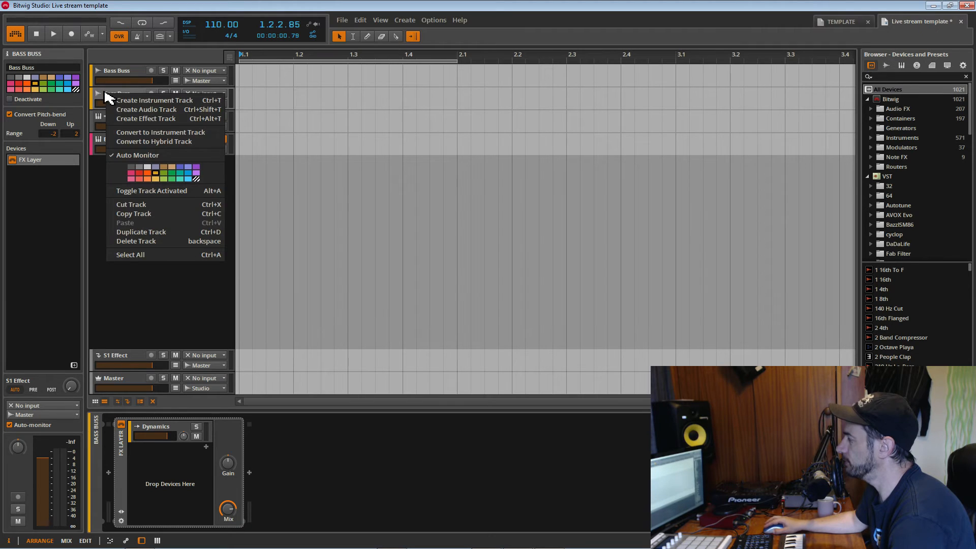
click(106, 94)
double_click(116, 95)
click(125, 95)
drag(117, 95, 93, 93)
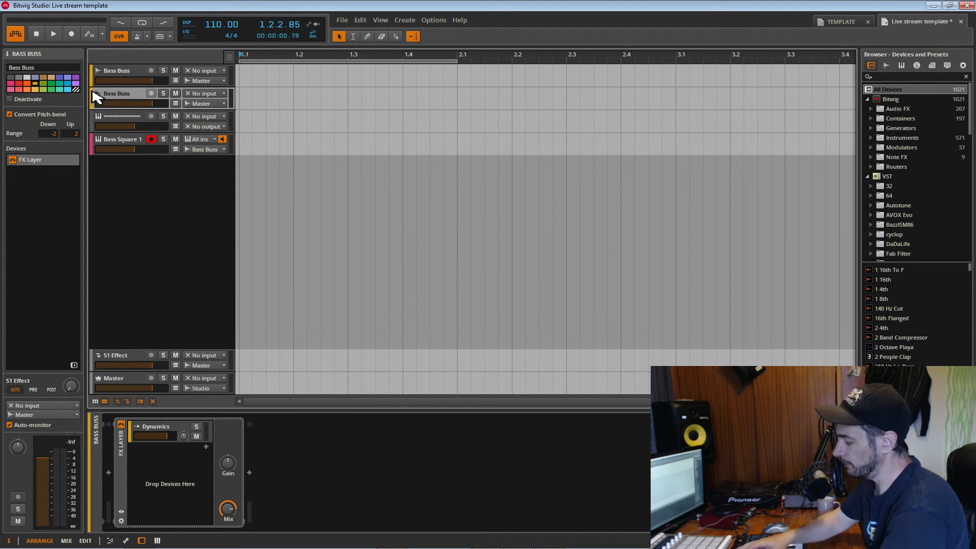
key(m)
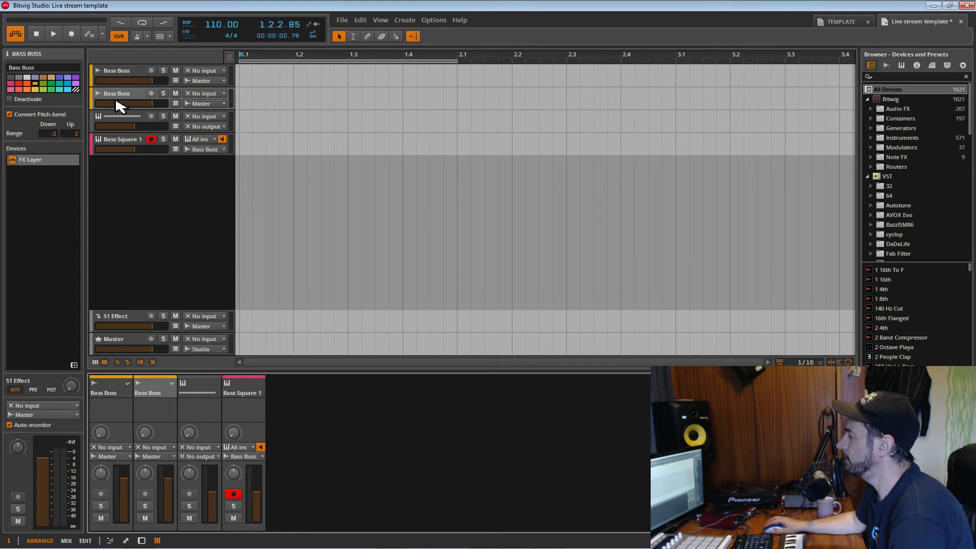
right_click(118, 93)
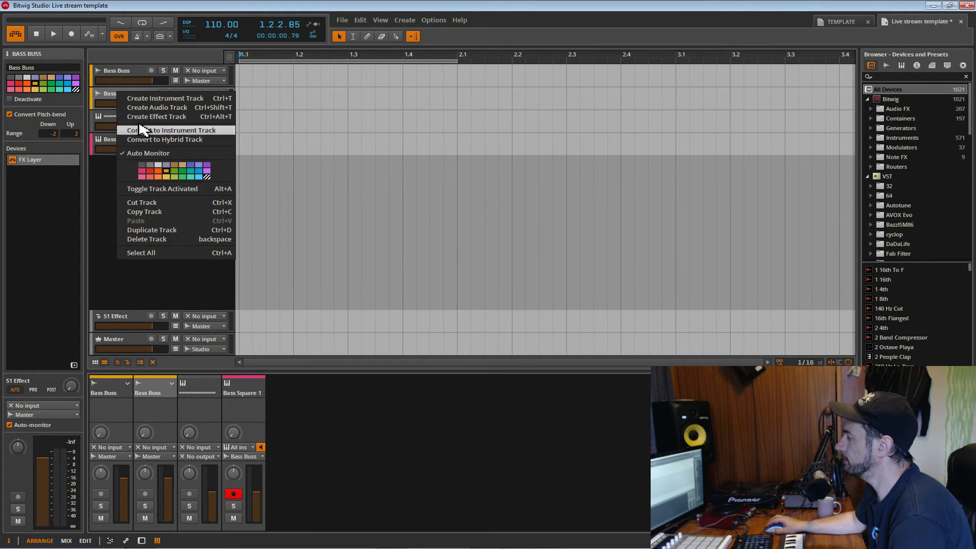
click(115, 97)
double_click(123, 97)
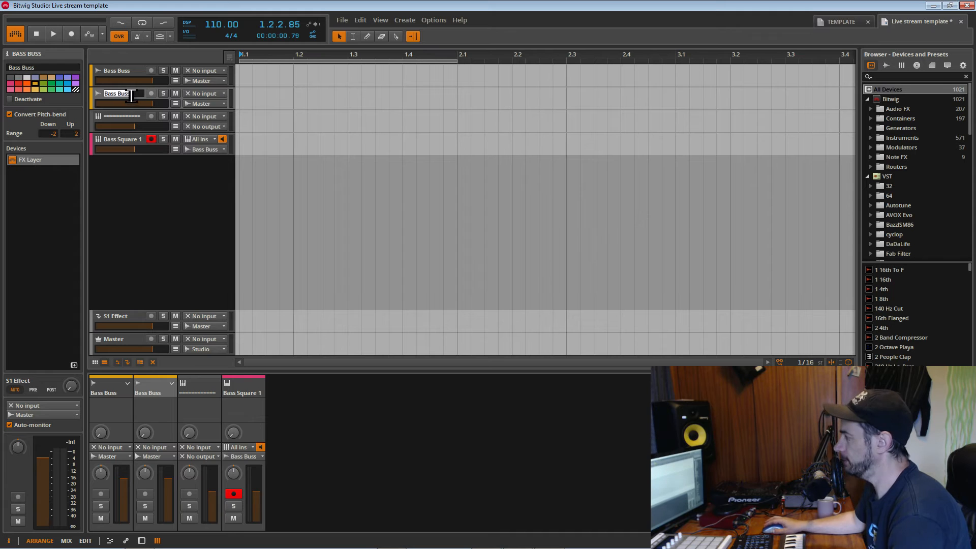
click(96, 101)
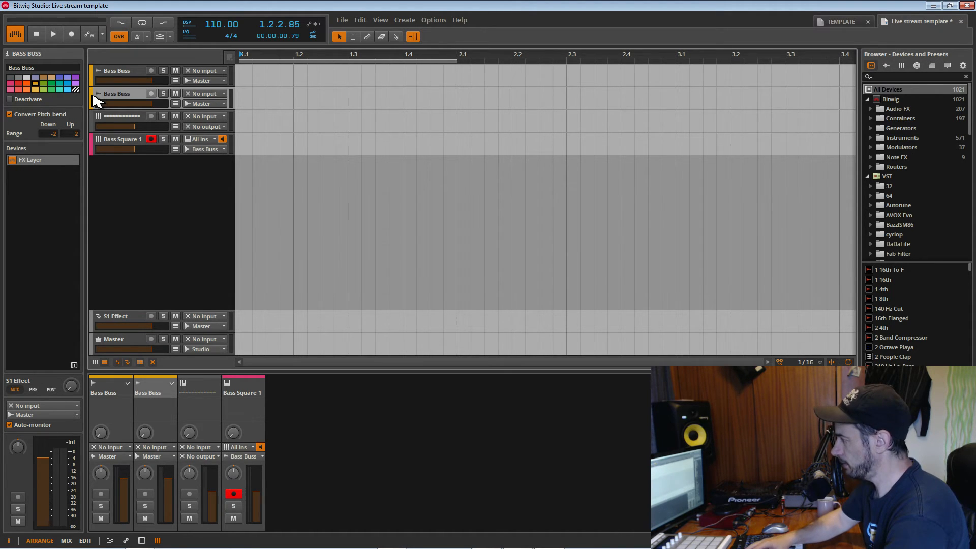
right_click(121, 93)
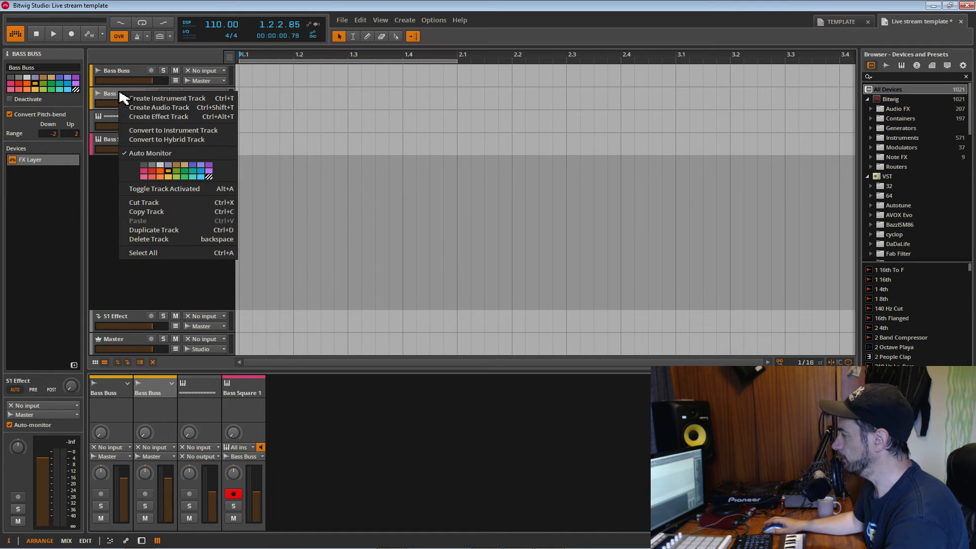
click(118, 96)
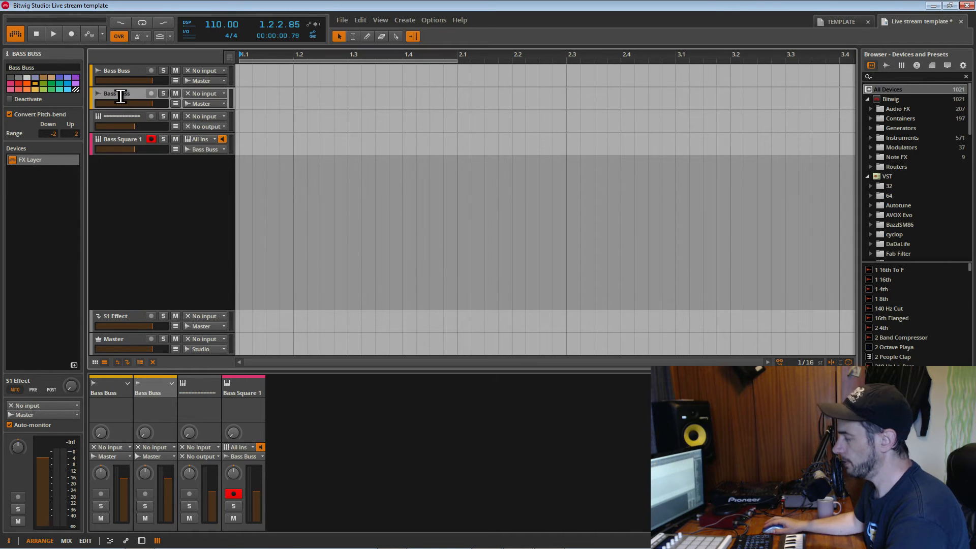
double_click(120, 96)
click(96, 94)
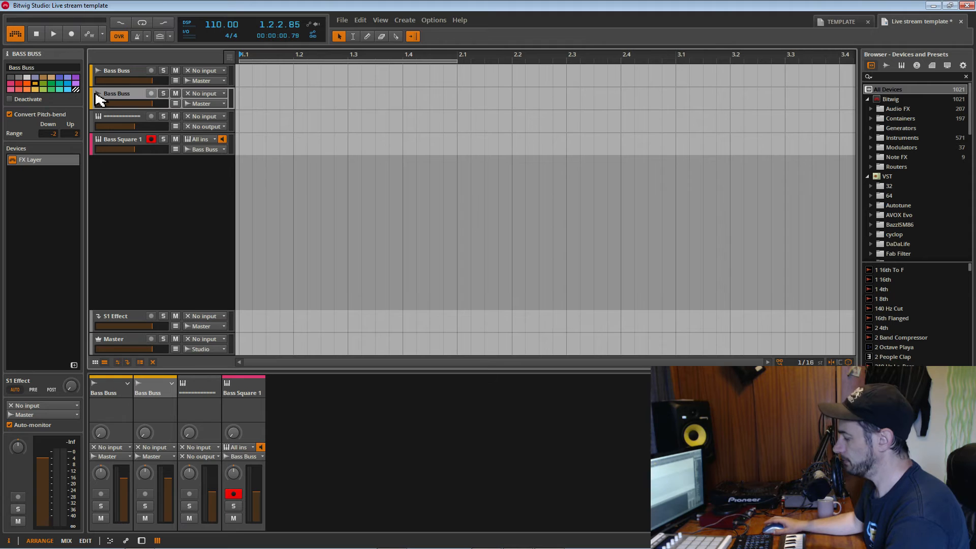
right_click(114, 94)
click(114, 94)
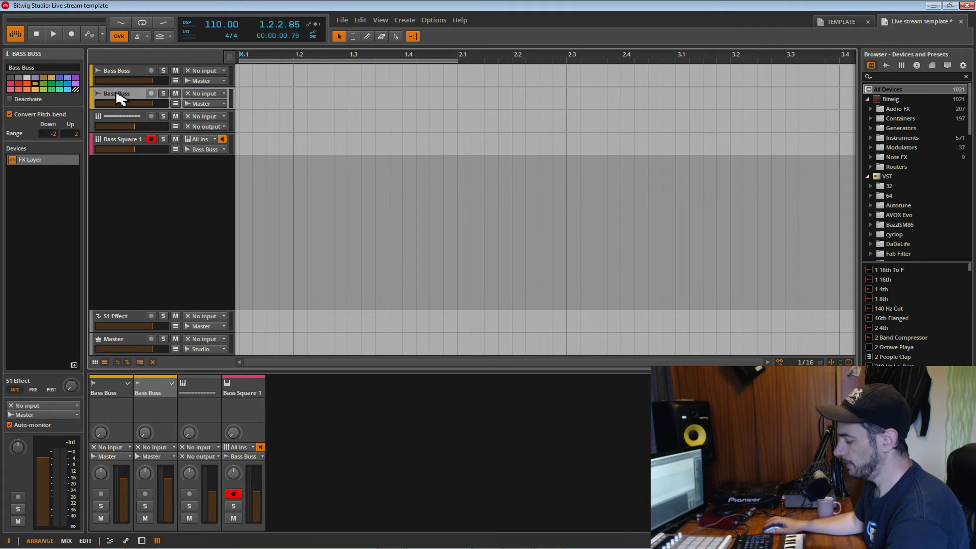
Rename the duplicated Bass Buss track to "Drum Buss".
double_click(118, 95)
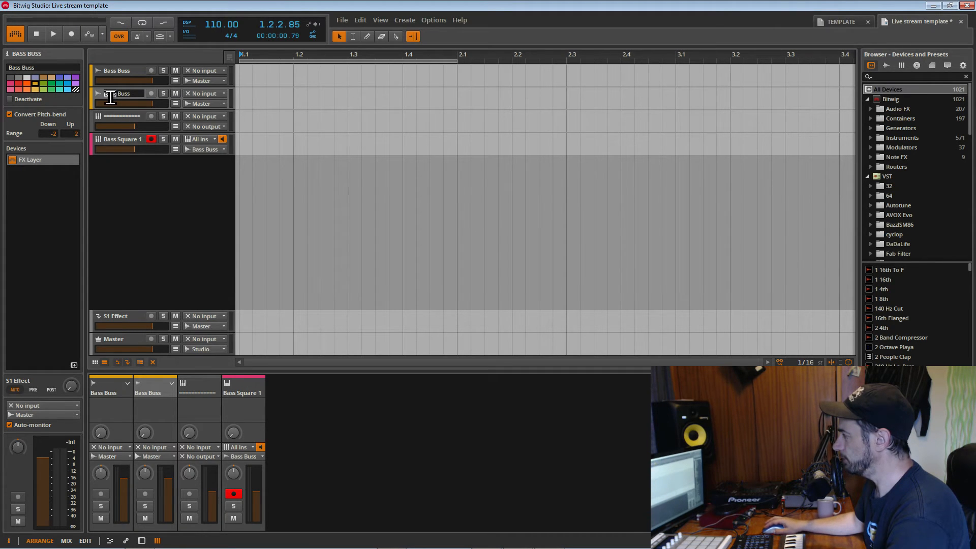
text(D)
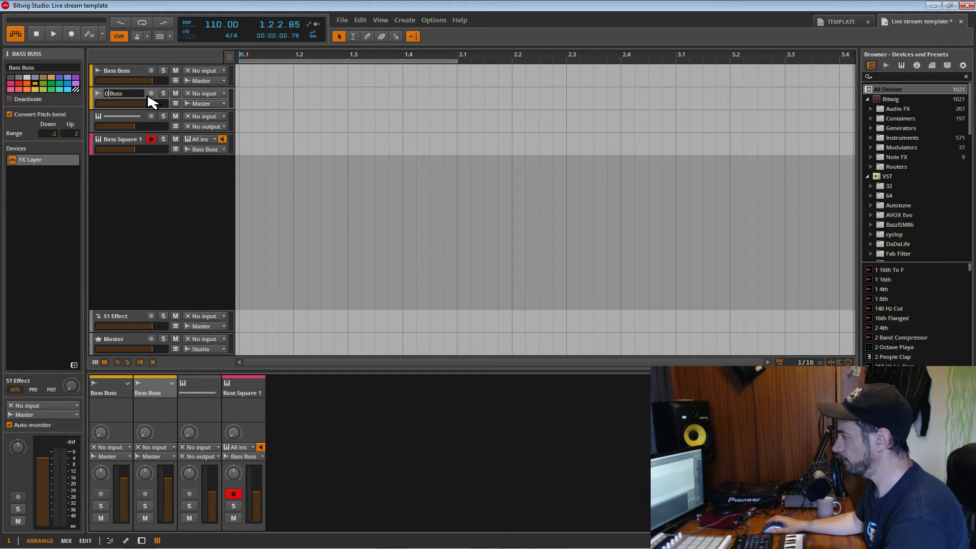
text(rum)
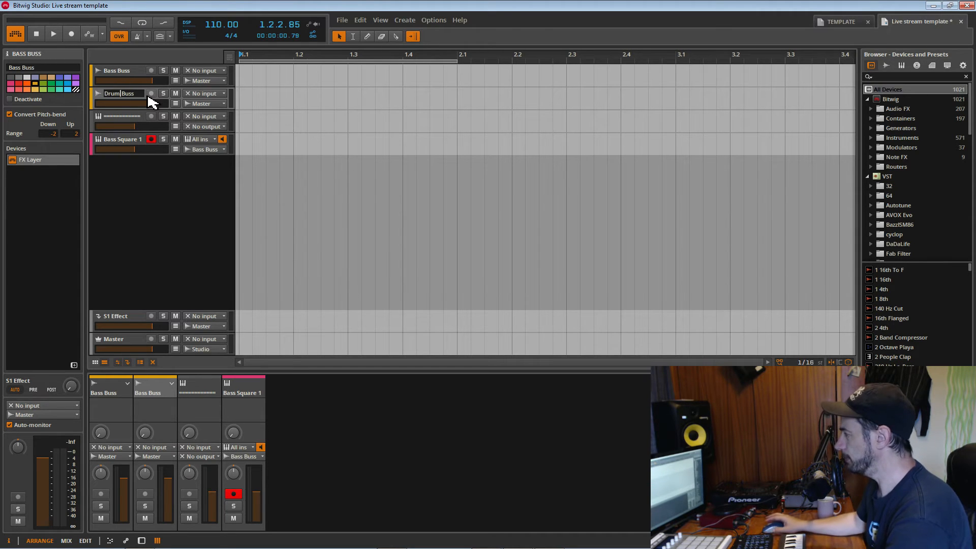
key(Return)
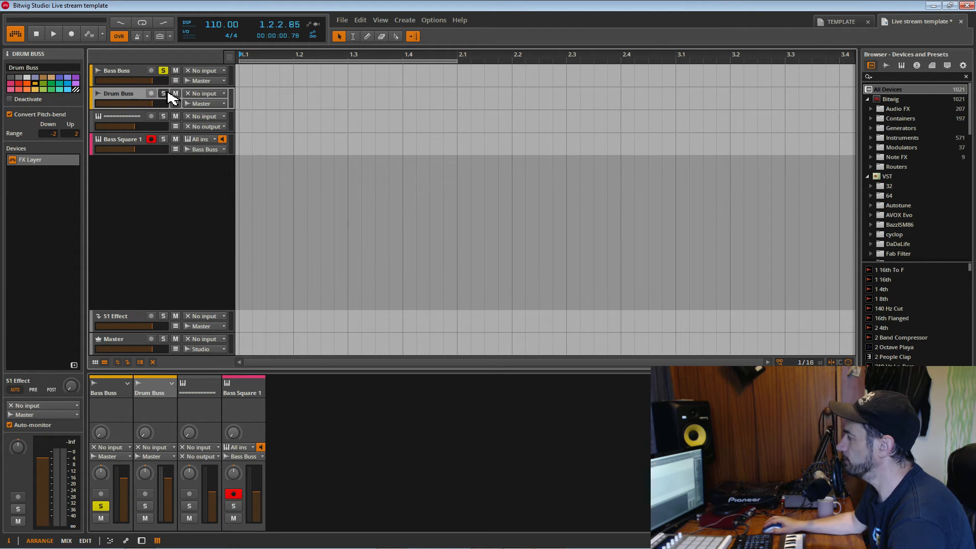
Colour the Drum Buss track pink and move it above the Bass Buss track.
click(118, 81)
click(123, 95)
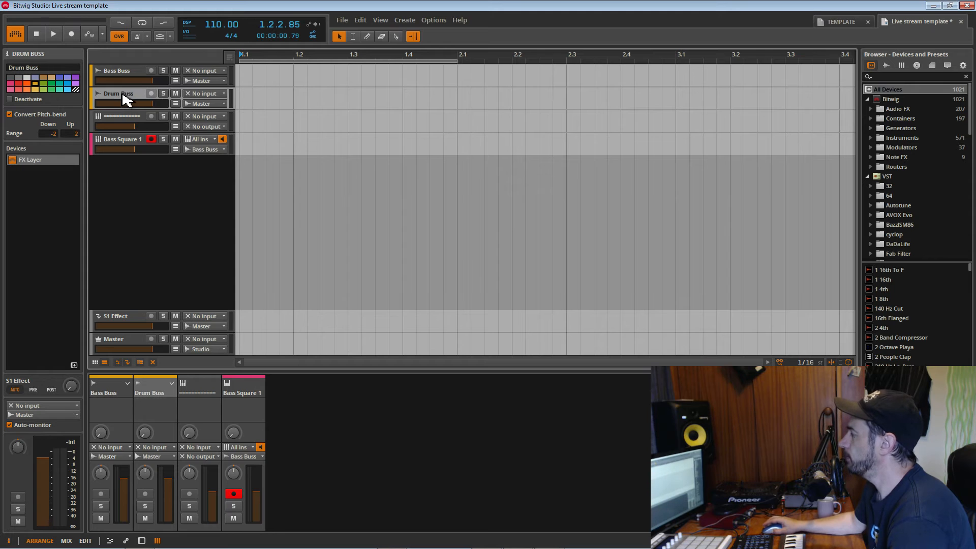
right_click(123, 96)
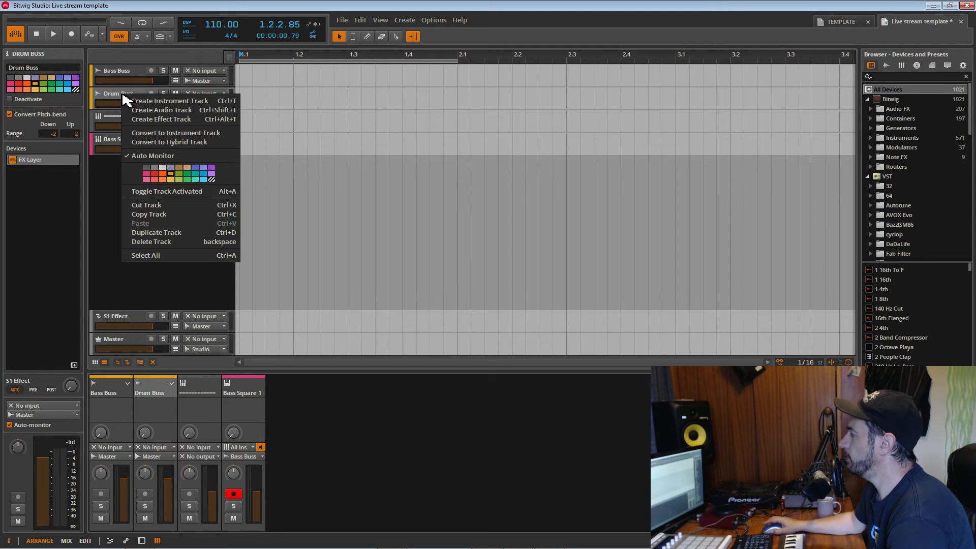
click(147, 179)
mouse_move(125, 91)
mouse_down()
mouse_move(120, 75)
mouse_move(127, 81)
mouse_up()
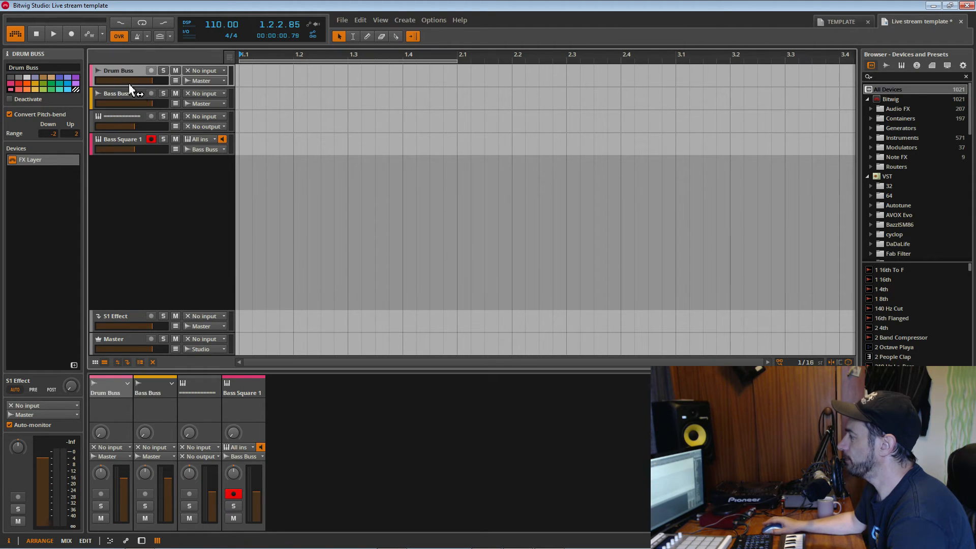
Colour the Bass Buss track light purple.
click(122, 96)
right_click(120, 96)
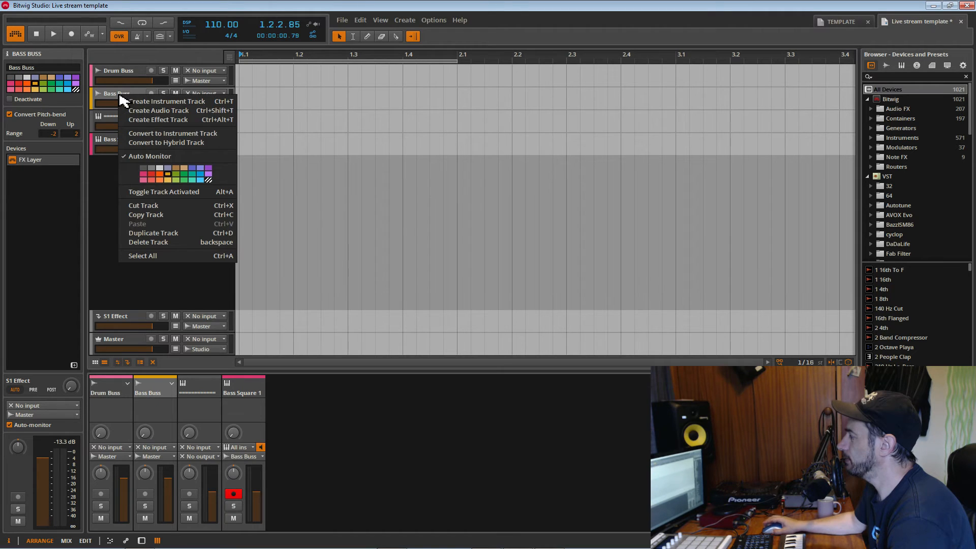
click(207, 173)
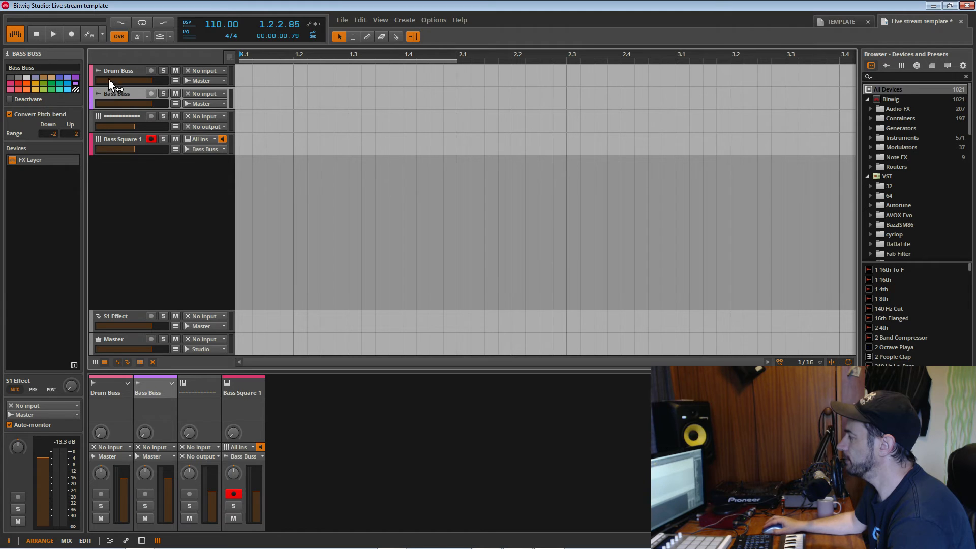
Colour the Bass Square 1 track a darker purple than the Bass Buss and save the project.
click(113, 142)
right_click(115, 143)
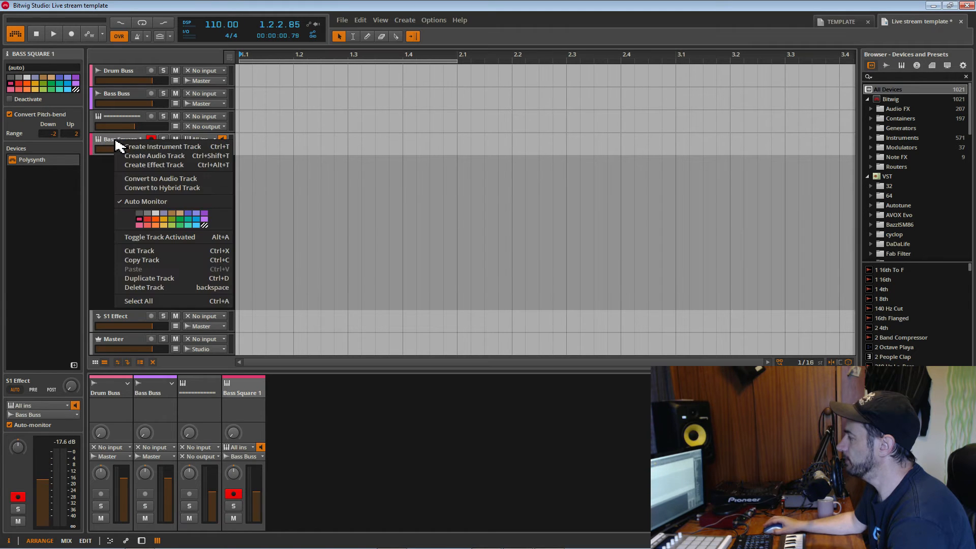
click(187, 213)
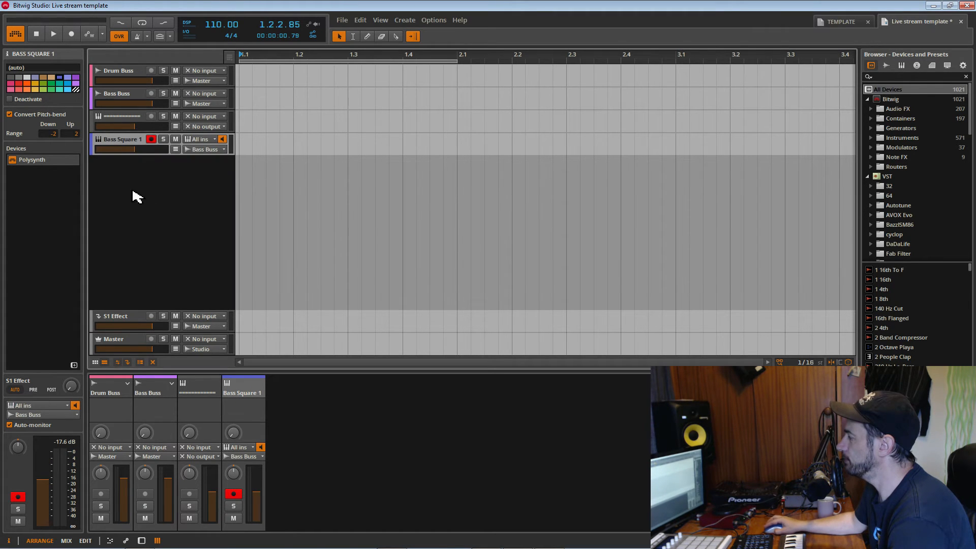
right_click(113, 139)
click(204, 213)
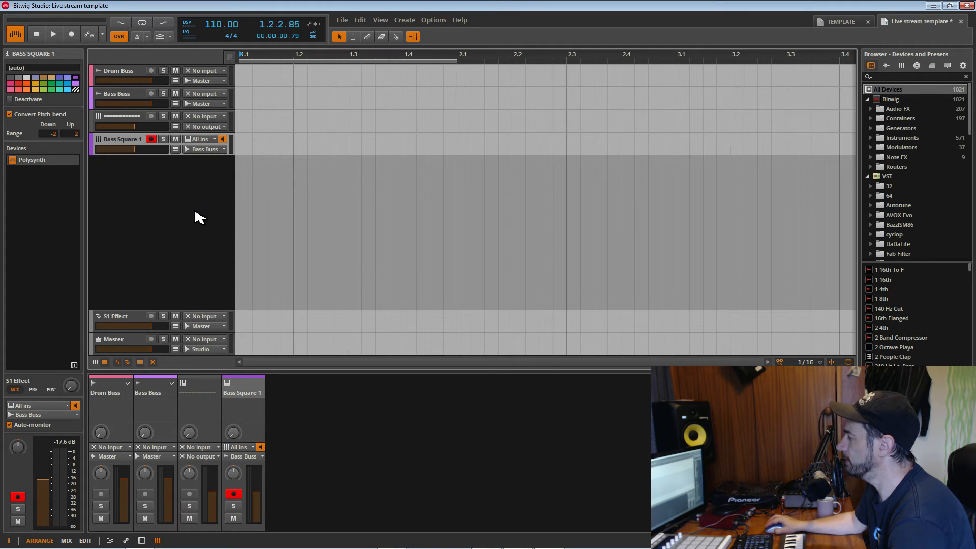
click(126, 98)
click(127, 146)
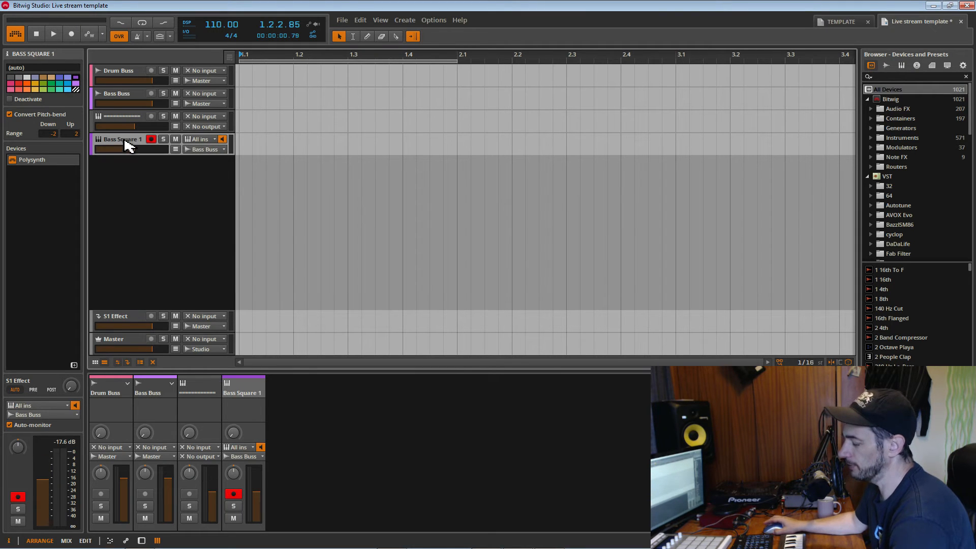
key(ctrl+s)
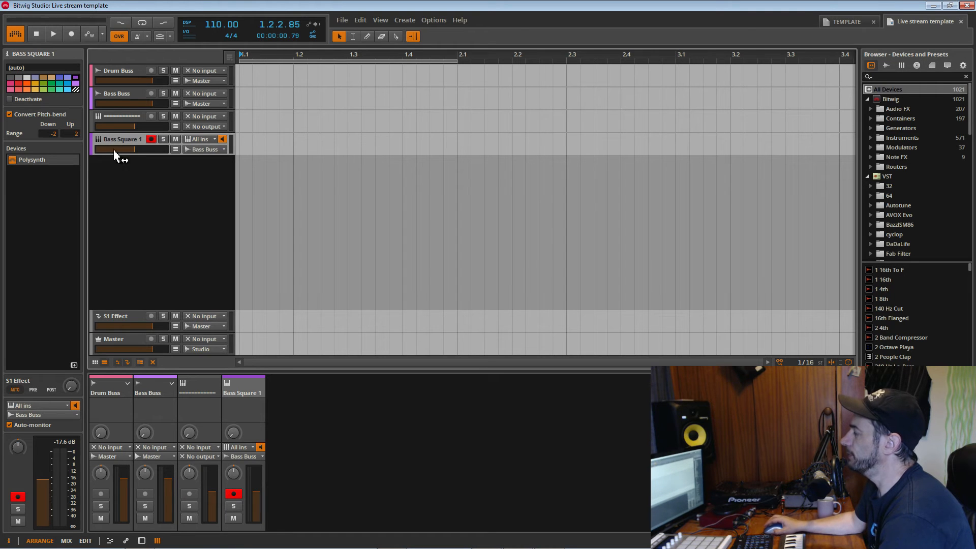
click(141, 98)
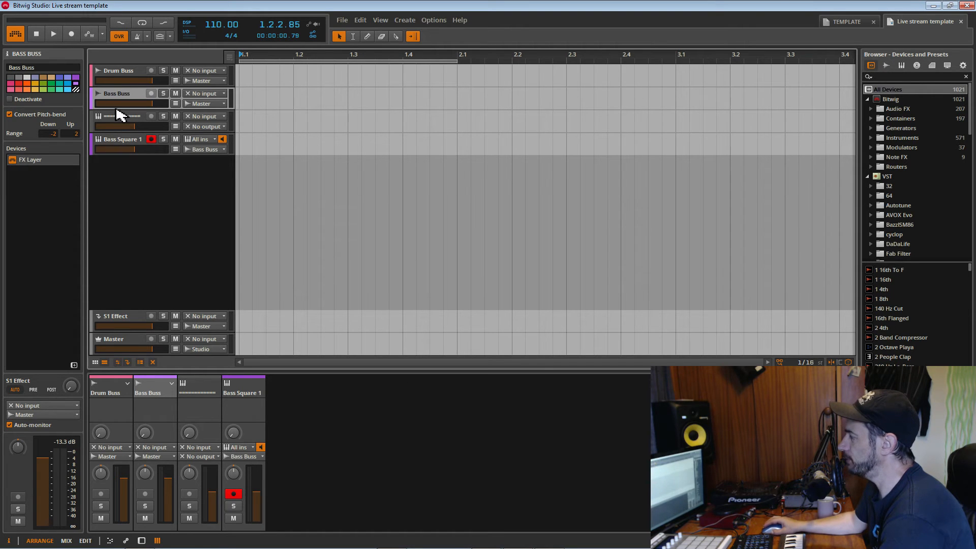
Show the Drum Buss device chain and examine the Dynamics device inside its FX Layer.
click(114, 75)
click(119, 94)
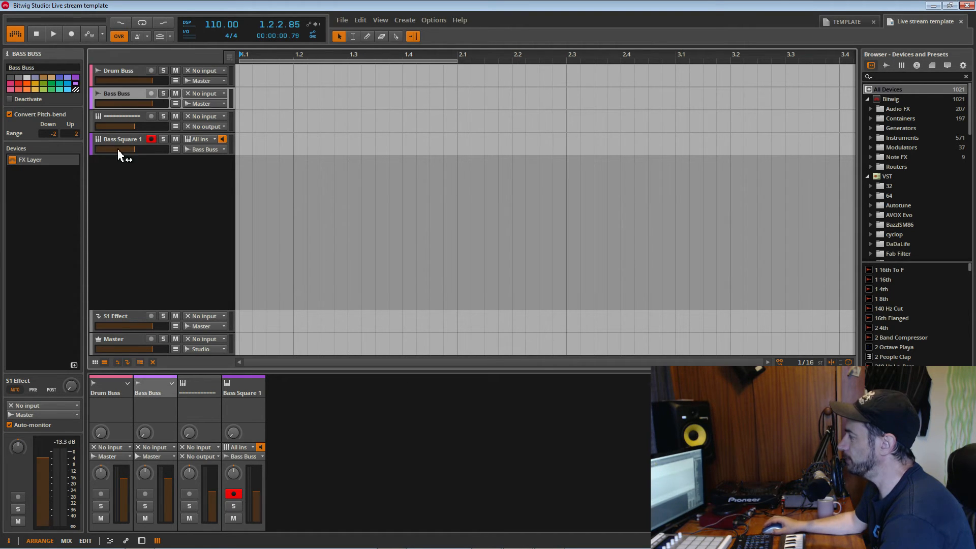
click(132, 72)
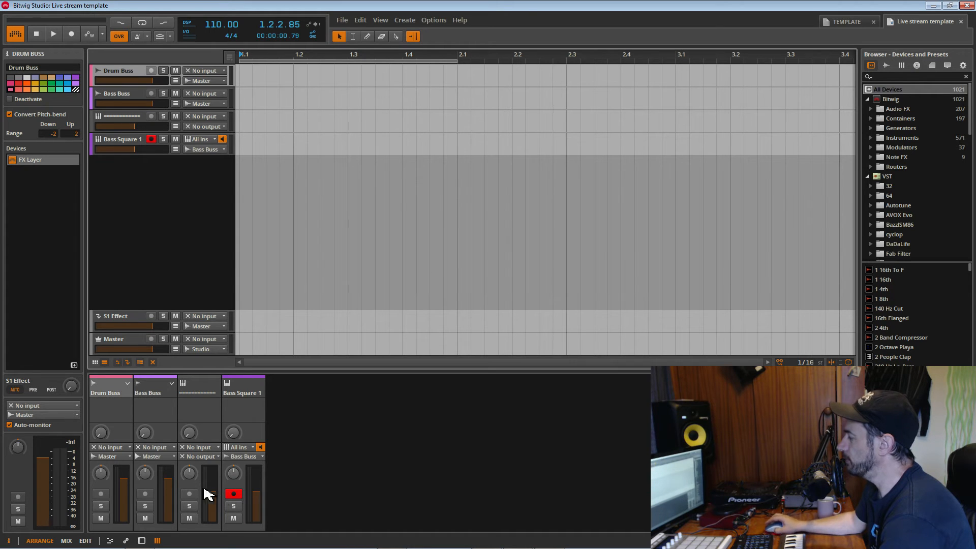
click(139, 540)
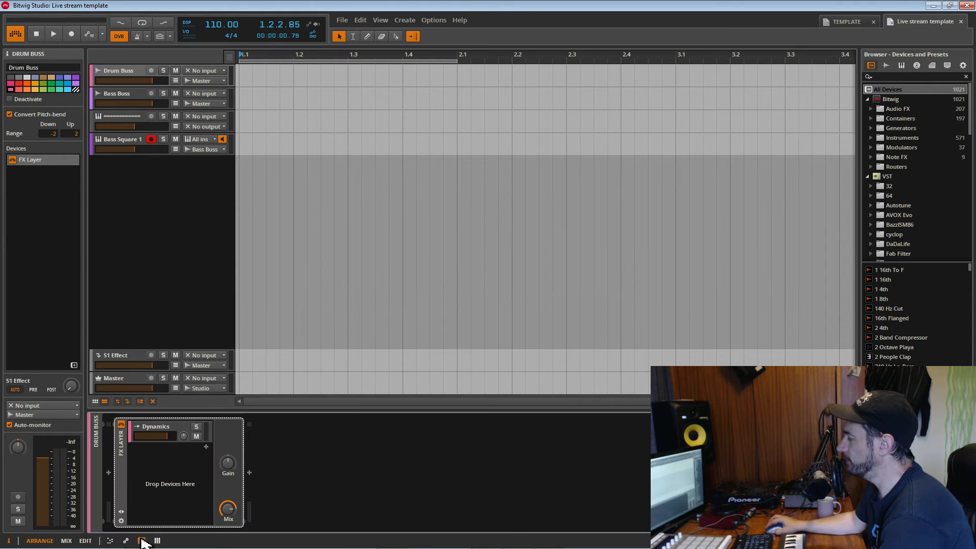
click(162, 434)
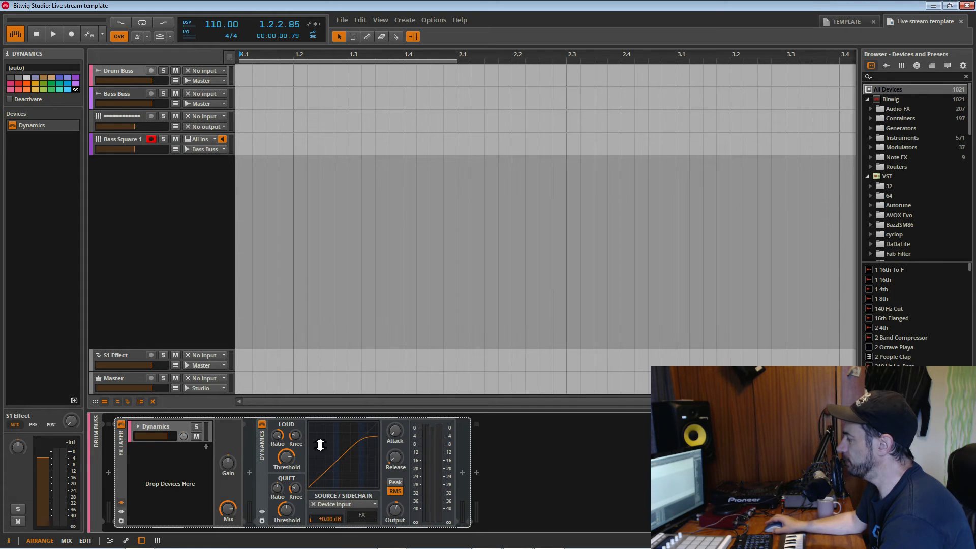
click(175, 432)
Add an EQ-2 after the FX Layer on the Bass Buss, with its low band set to a low-cut shape at 30 Hz.
click(126, 94)
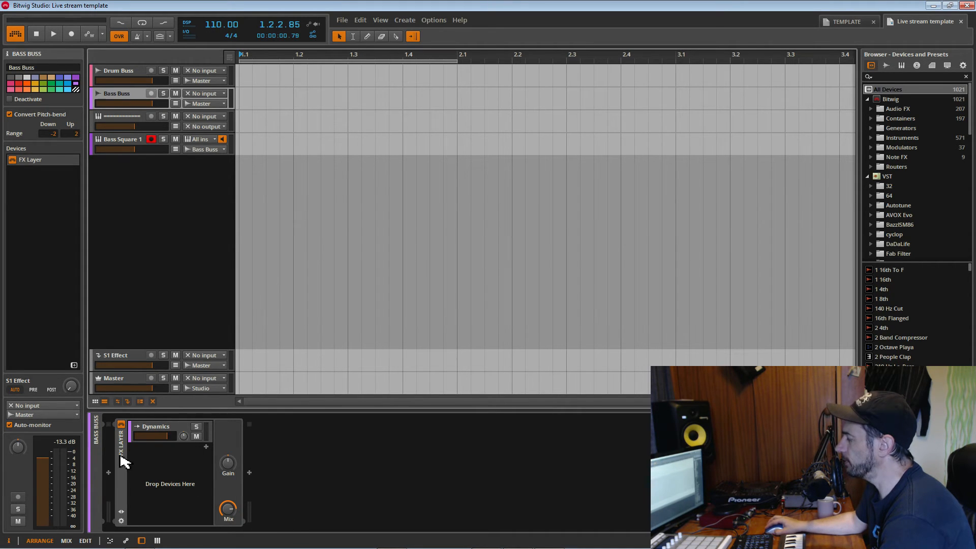
click(132, 477)
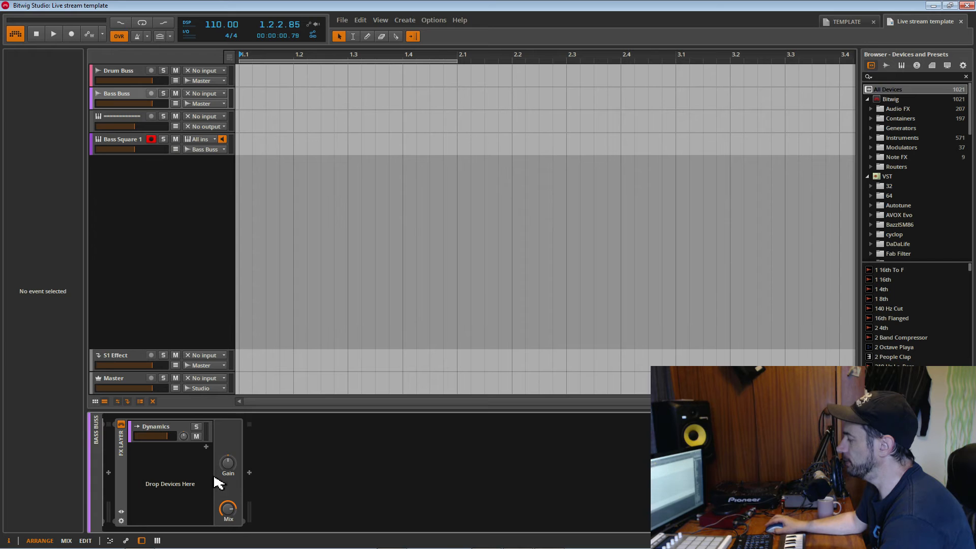
click(250, 474)
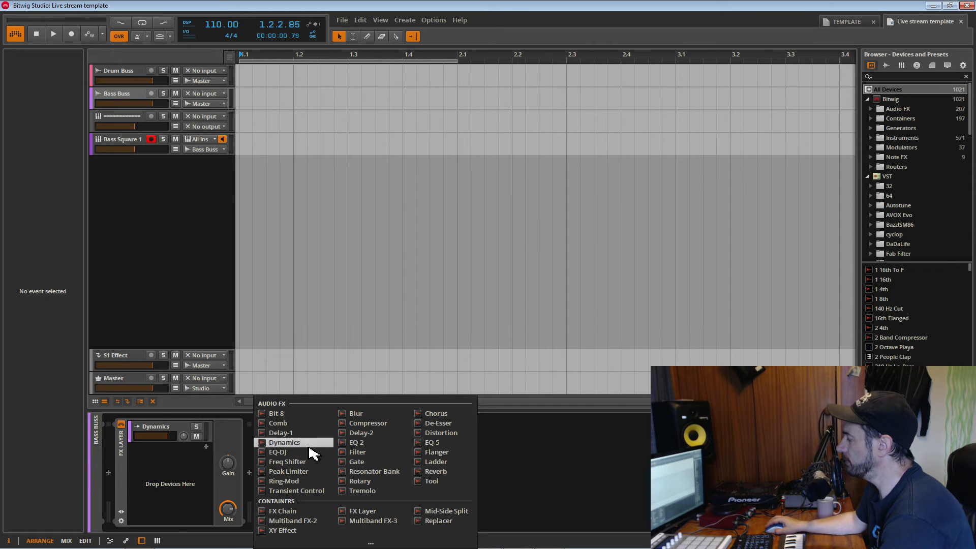
click(353, 443)
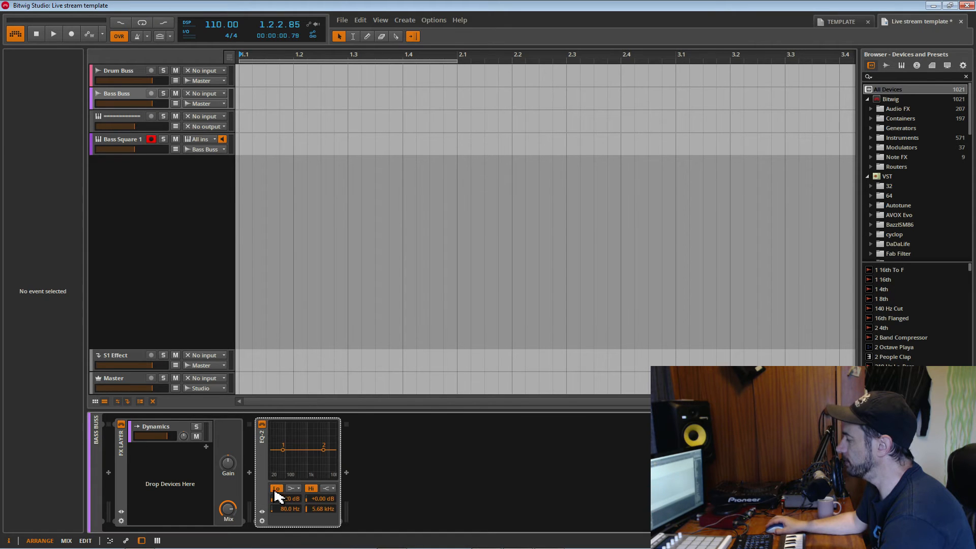
click(294, 491)
click(297, 504)
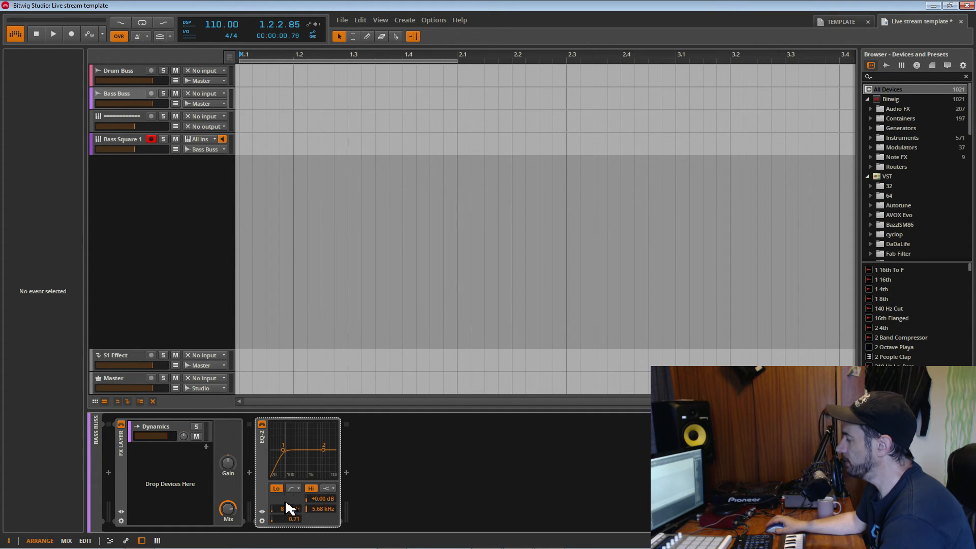
double_click(289, 509)
text(30)
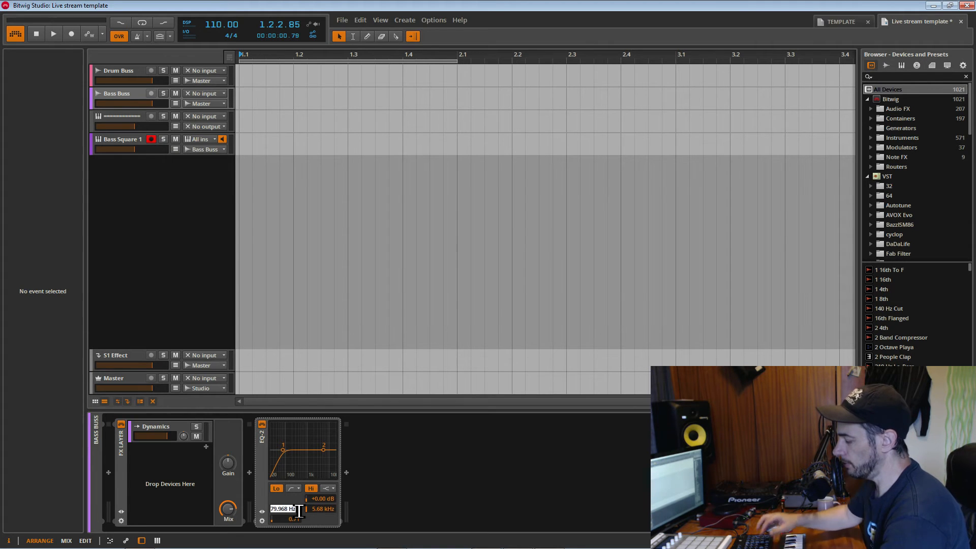
key(Return)
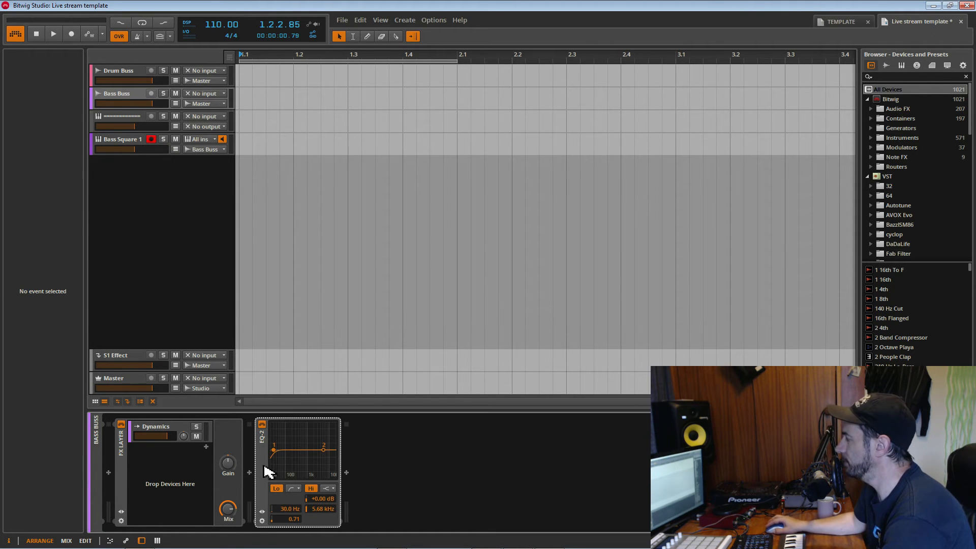
Move the EQ-2 into the FX Layer, pull its chain out into a separate layer after it, and save the project.
drag(269, 488, 181, 474)
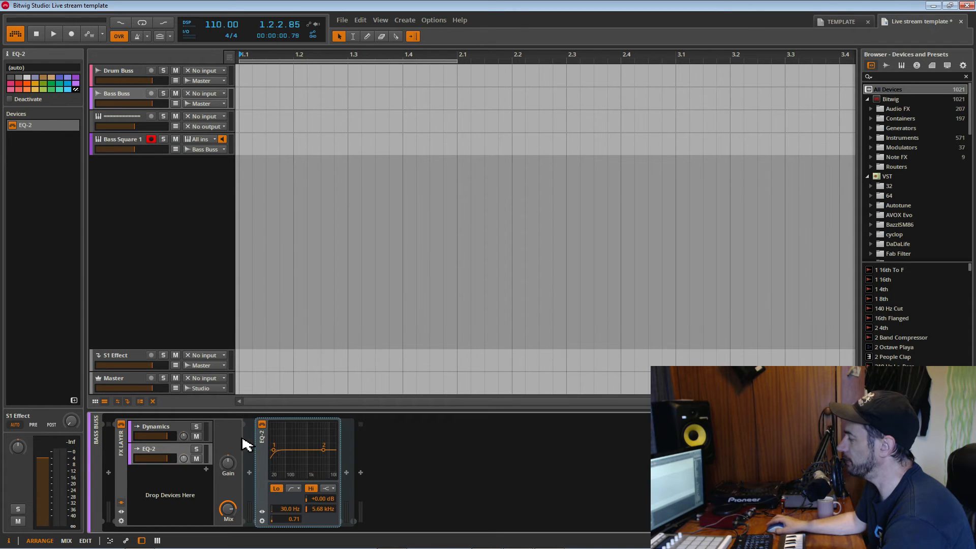
key(ctrl+s)
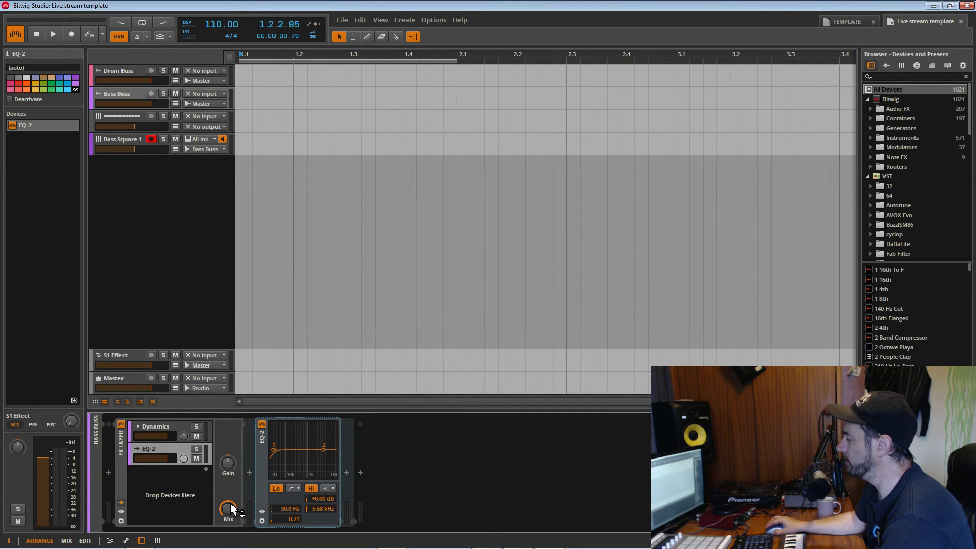
drag(148, 455, 450, 473)
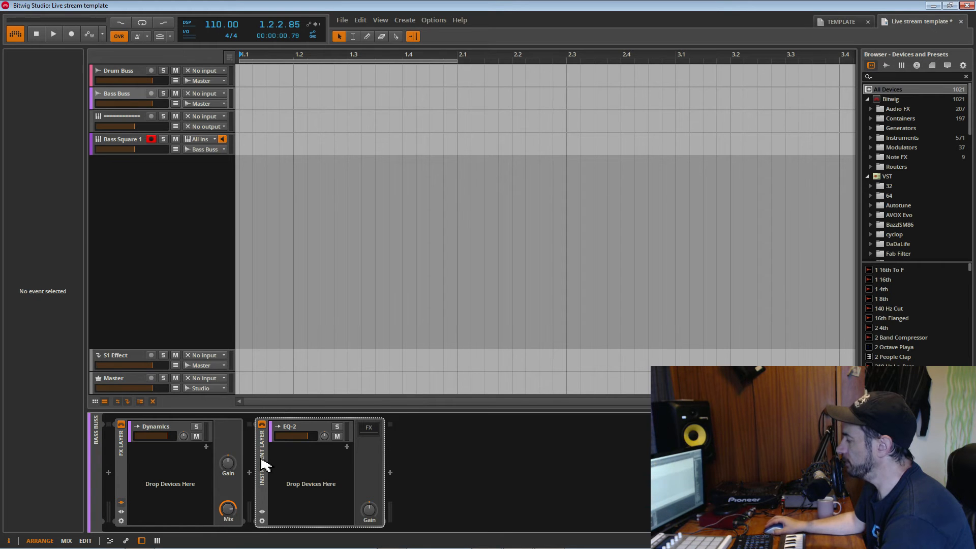
key(ctrl+s)
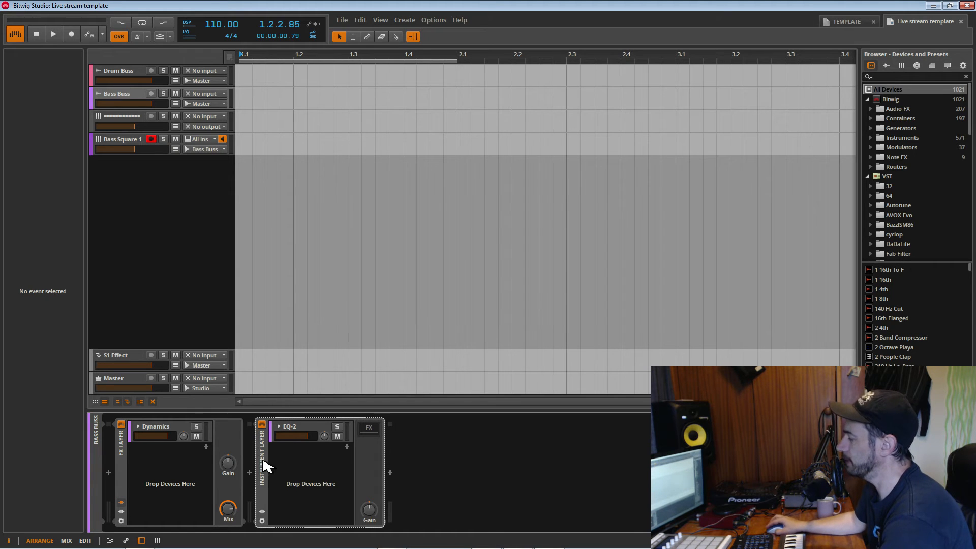
Paste the Instrument Layer containing the EQ-2 onto the Drum Buss track and save the project.
click(124, 75)
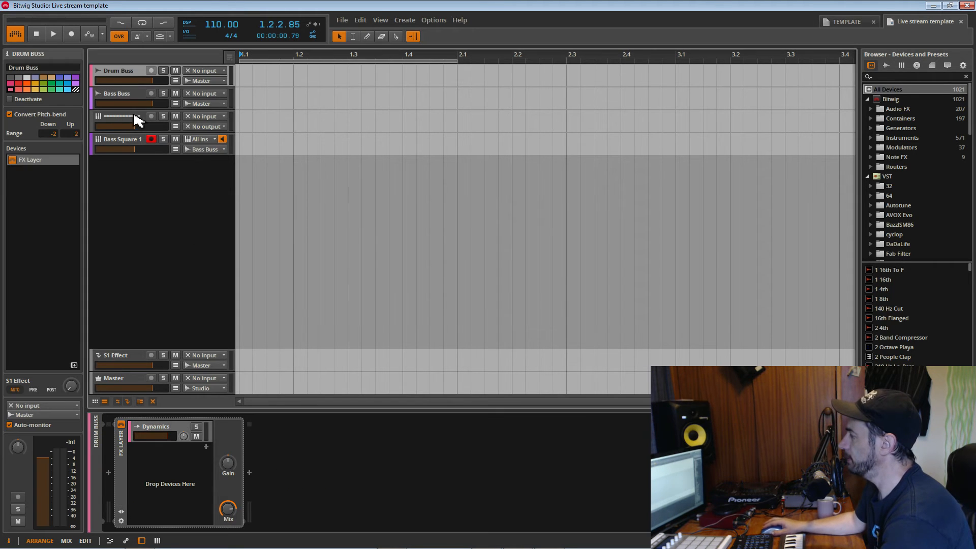
key(ctrl+v)
key(ctrl+s)
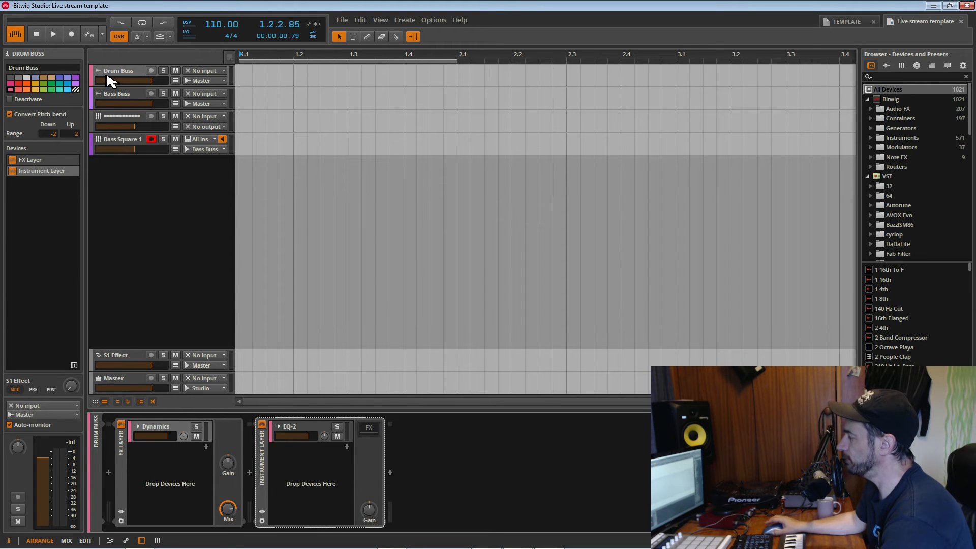
Duplicate the Bass Buss track.
click(122, 97)
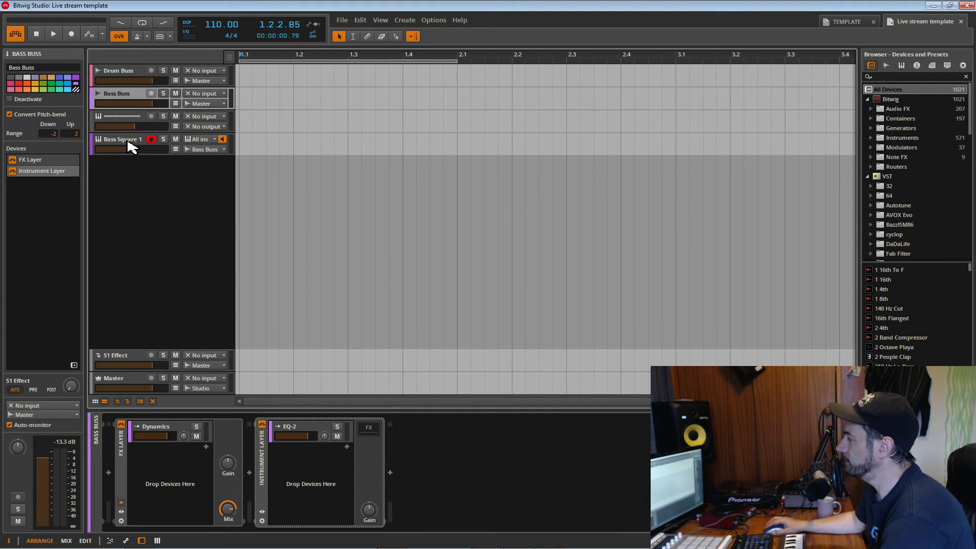
click(133, 72)
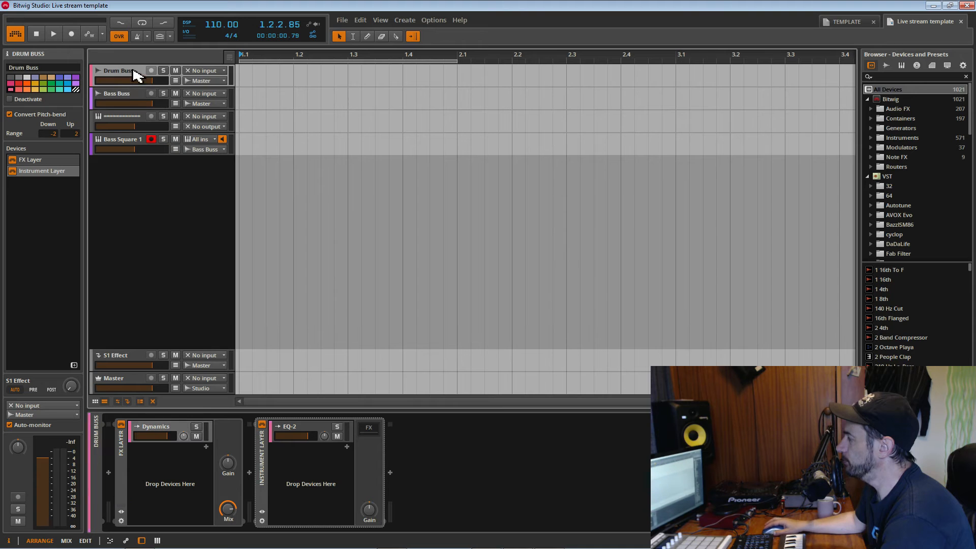
click(125, 99)
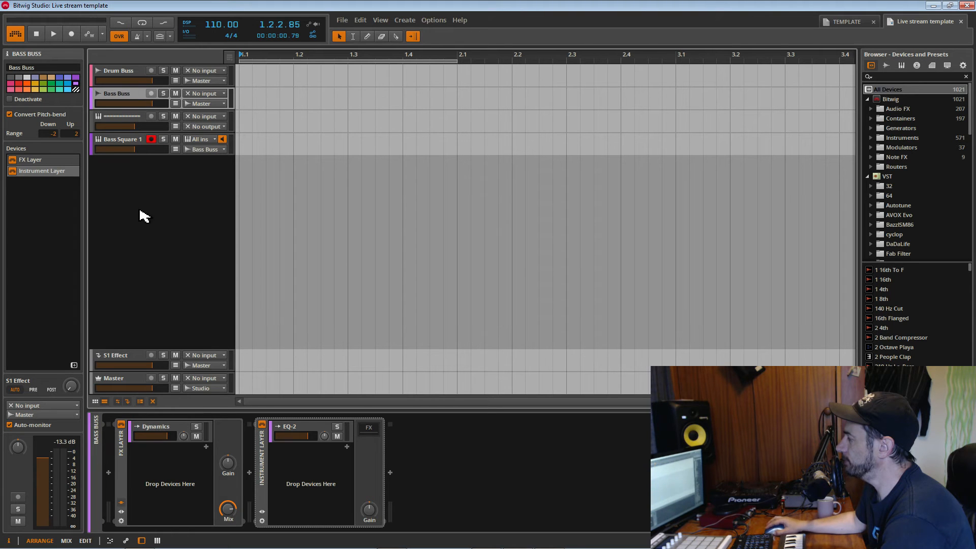
right_click(123, 95)
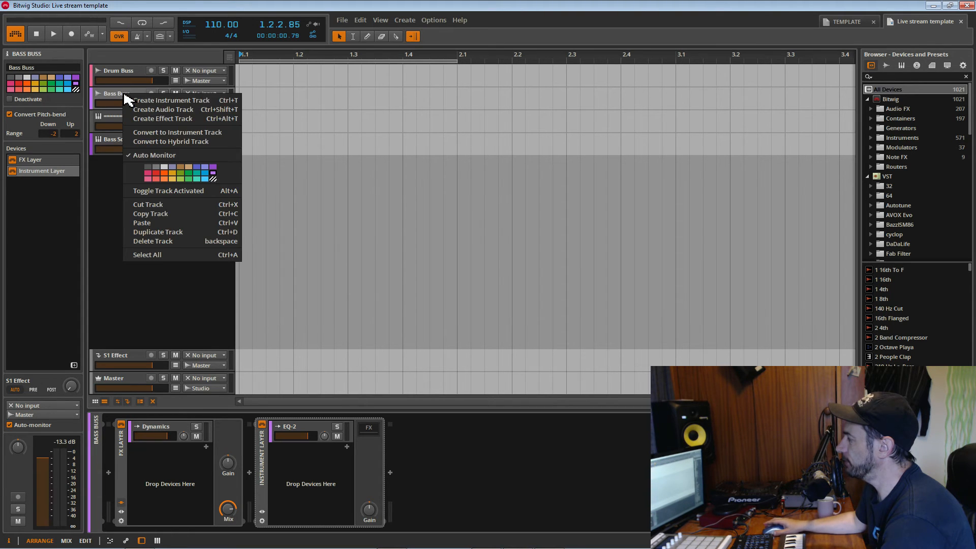
click(177, 232)
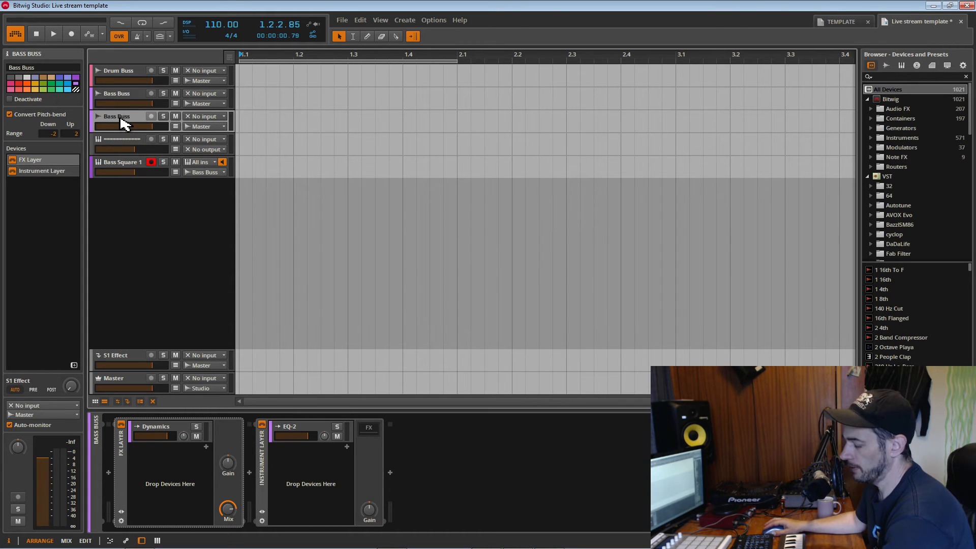
Rename the duplicated Bass Buss track to "Synth Buss" and duplicate it.
double_click(122, 118)
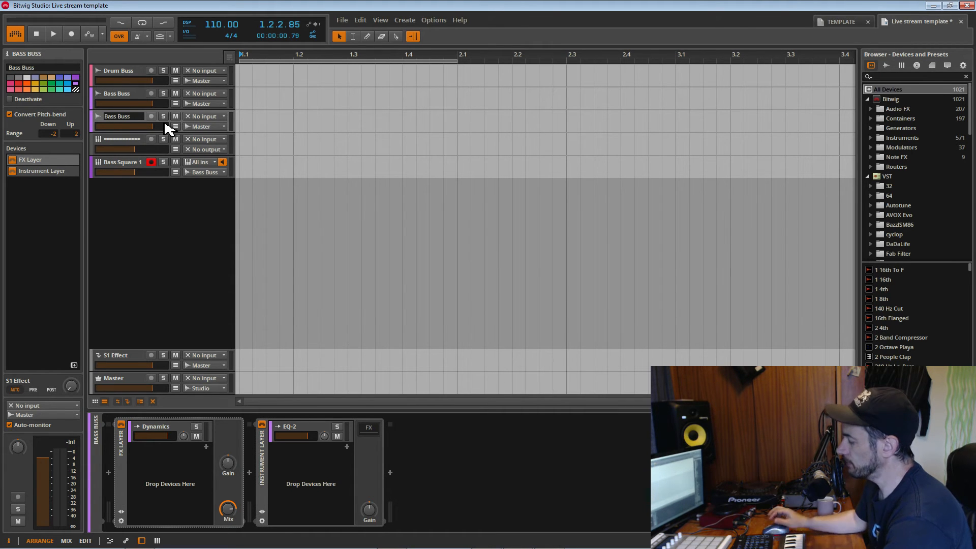
key(BackSpace)
key(BackSpace)
key(BackSpace)
key(BackSpace)
key(BackSpace)
text(Synth)
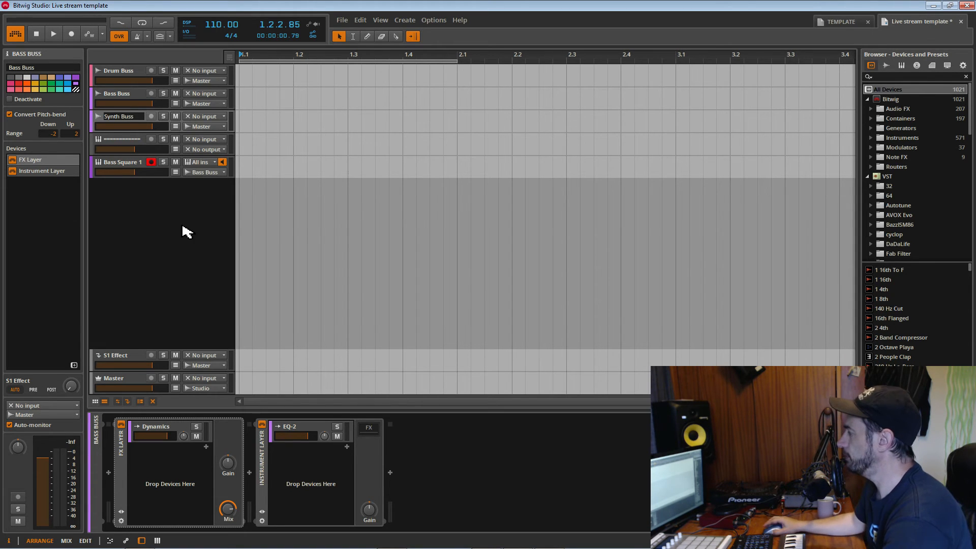
key(Return)
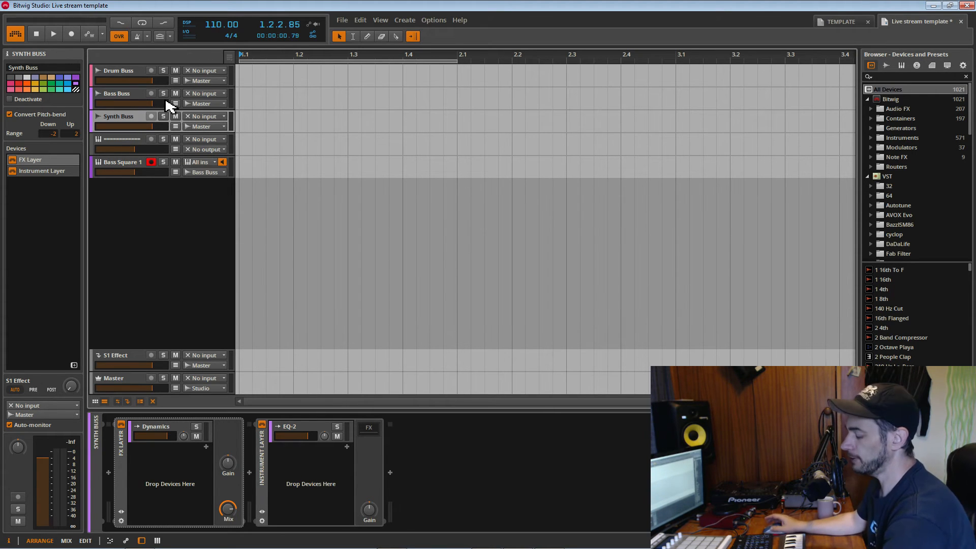
right_click(115, 116)
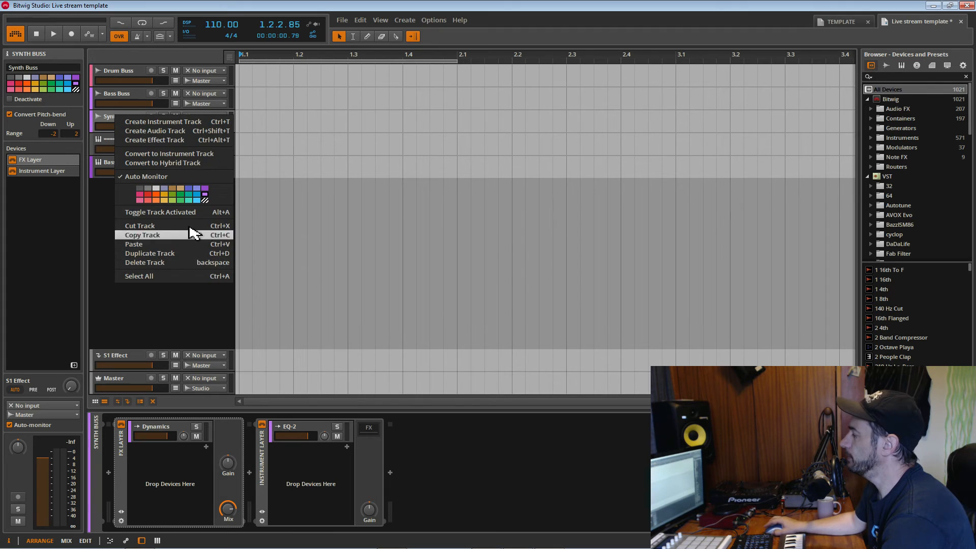
click(179, 253)
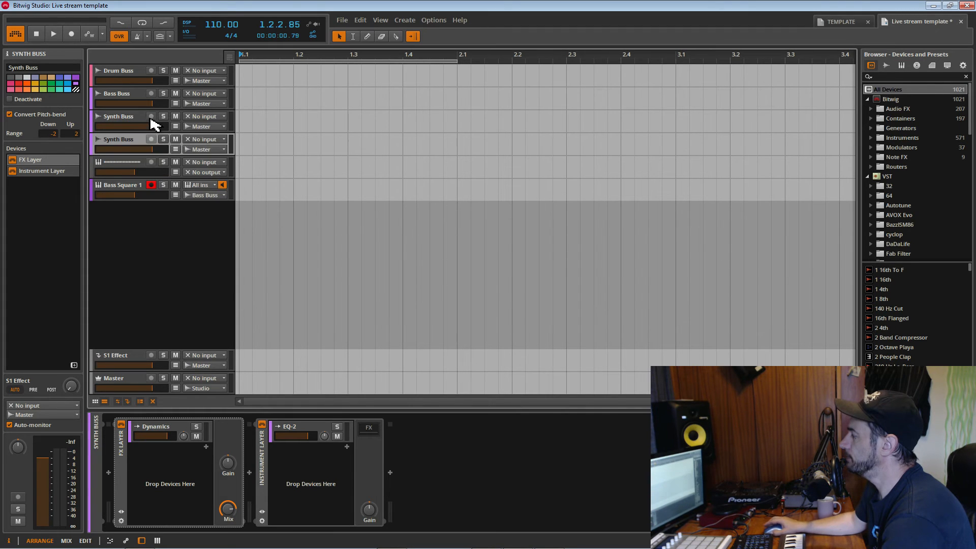
right_click(125, 147)
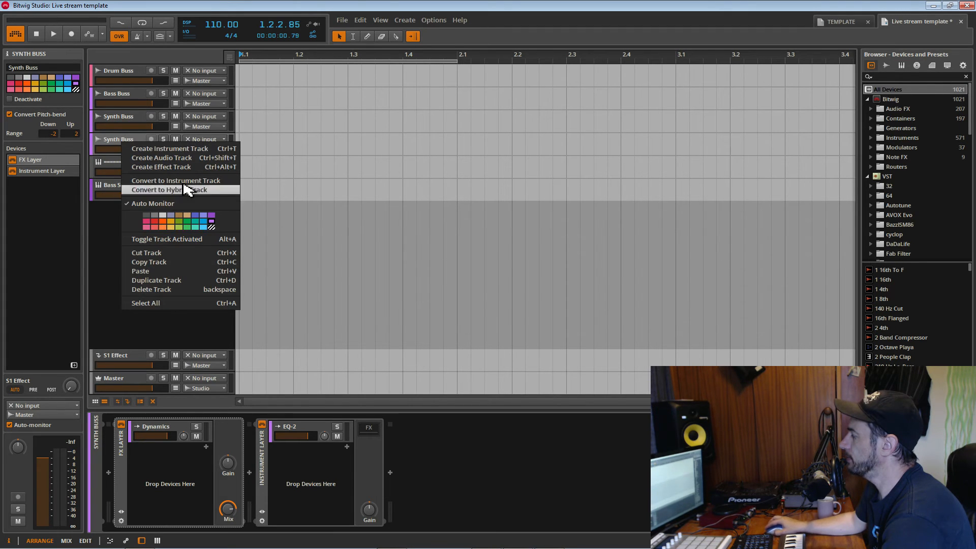
click(169, 149)
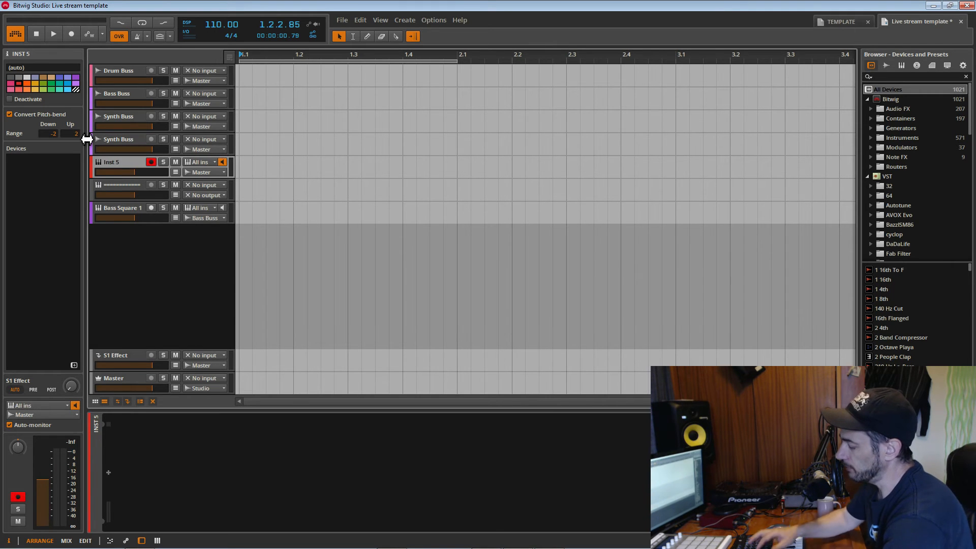
key(o)
key(a)
key(l)
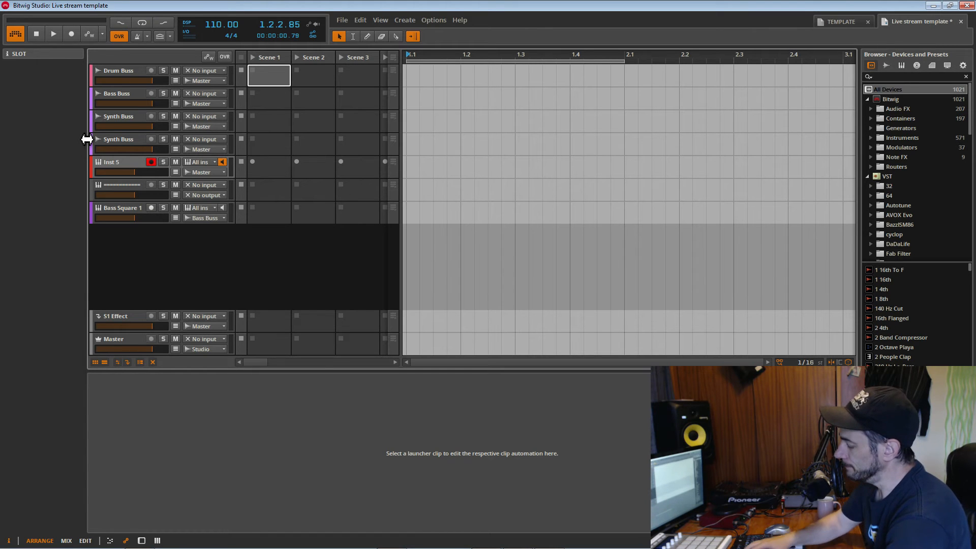
key(l)
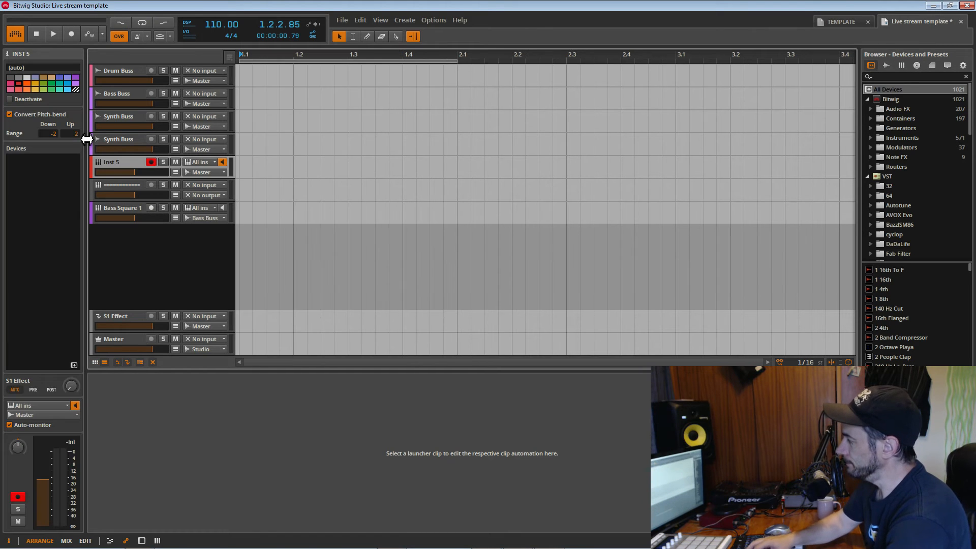
right_click(120, 168)
click(111, 161)
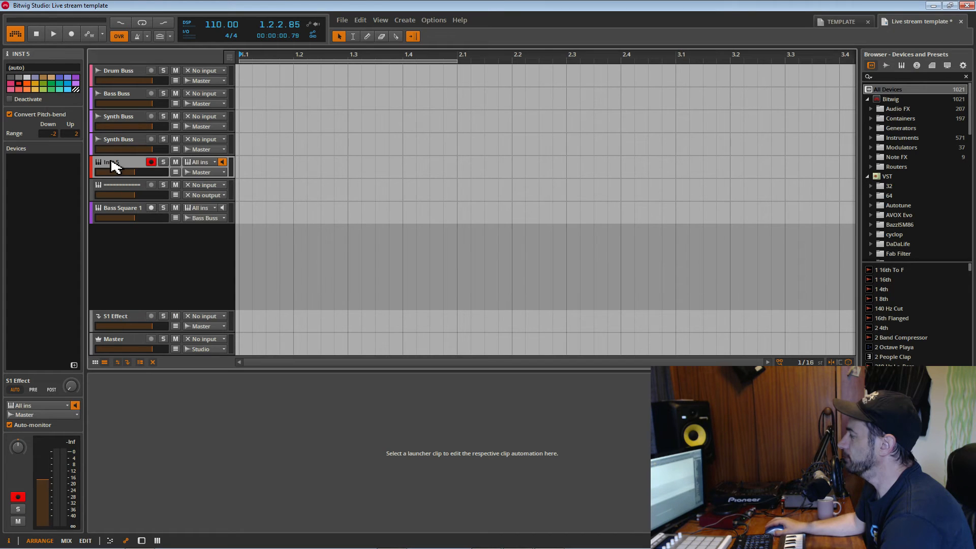
key(BackSpace)
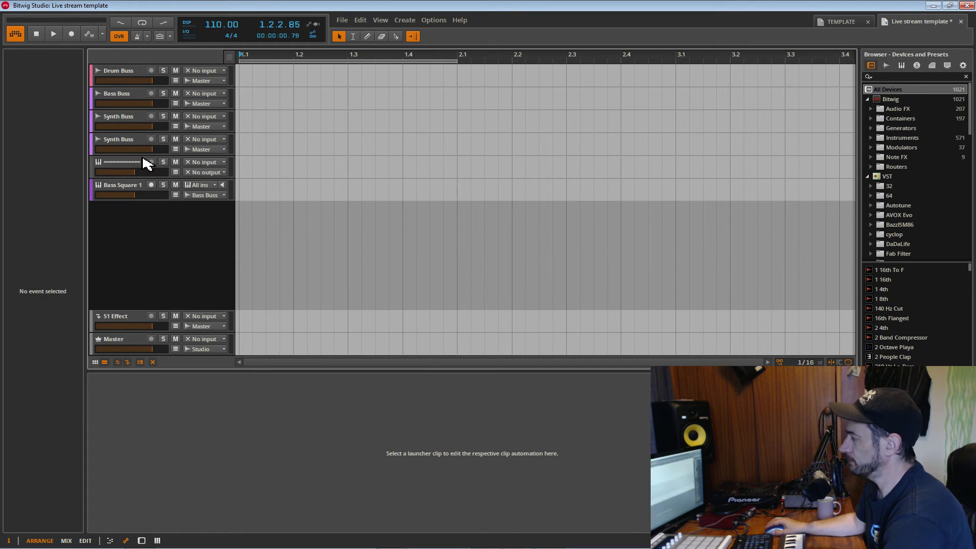
Rename the second Synth Buss track to "Vocal Buss".
click(125, 140)
right_click(123, 144)
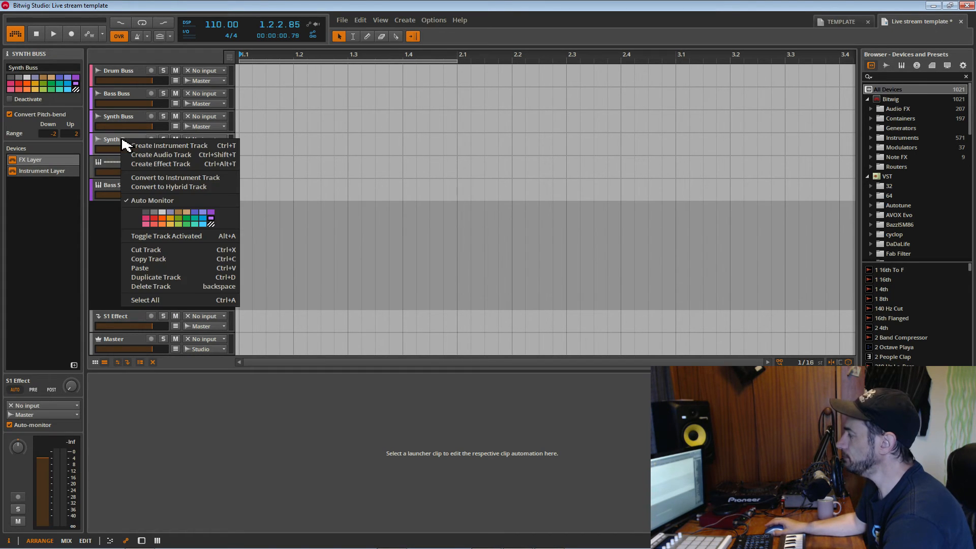
click(117, 144)
double_click(122, 140)
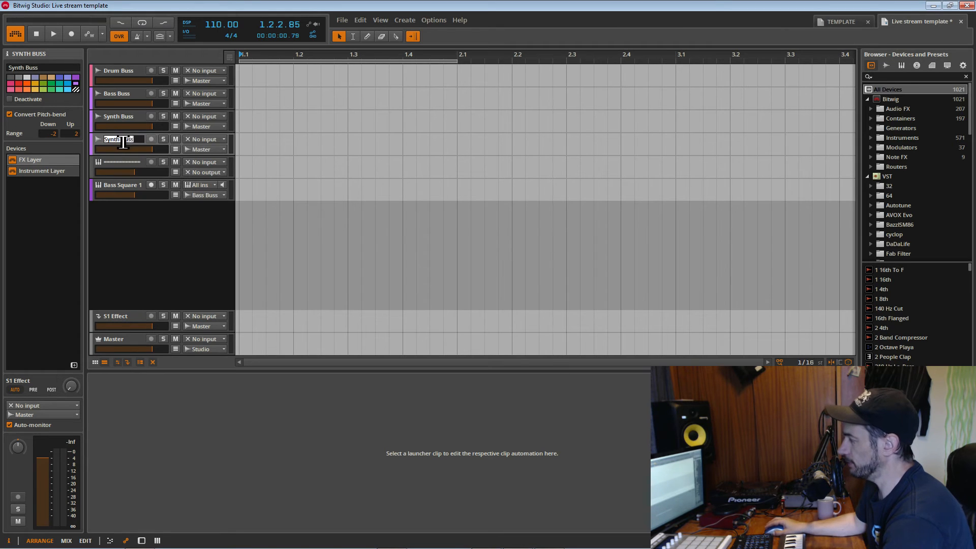
key(BackSpace)
key(BackSpace)
key(BackSpace)
key(BackSpace)
key(BackSpace)
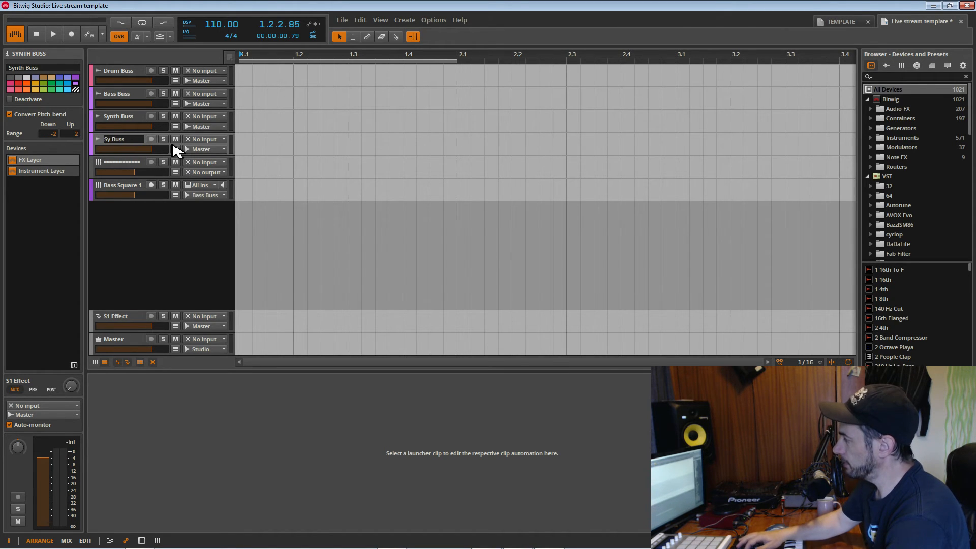
text(Vocal)
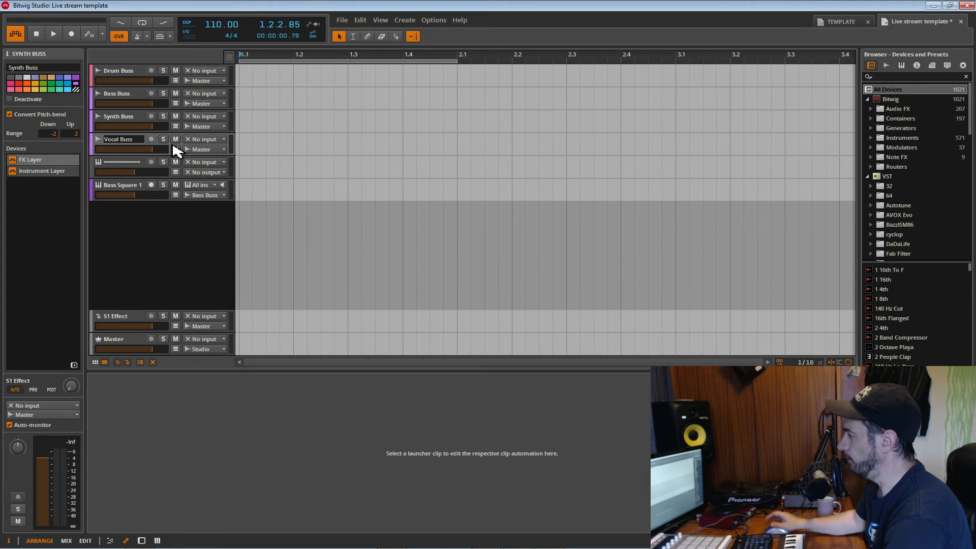
key(Return)
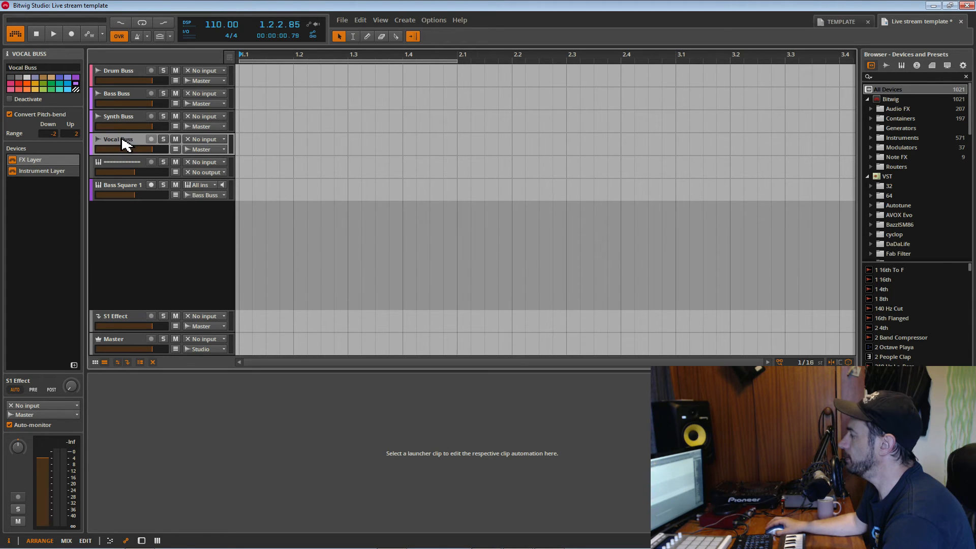
Duplicate the Vocal Buss track, rename the copy to "FX Buss", and save the project.
right_click(122, 143)
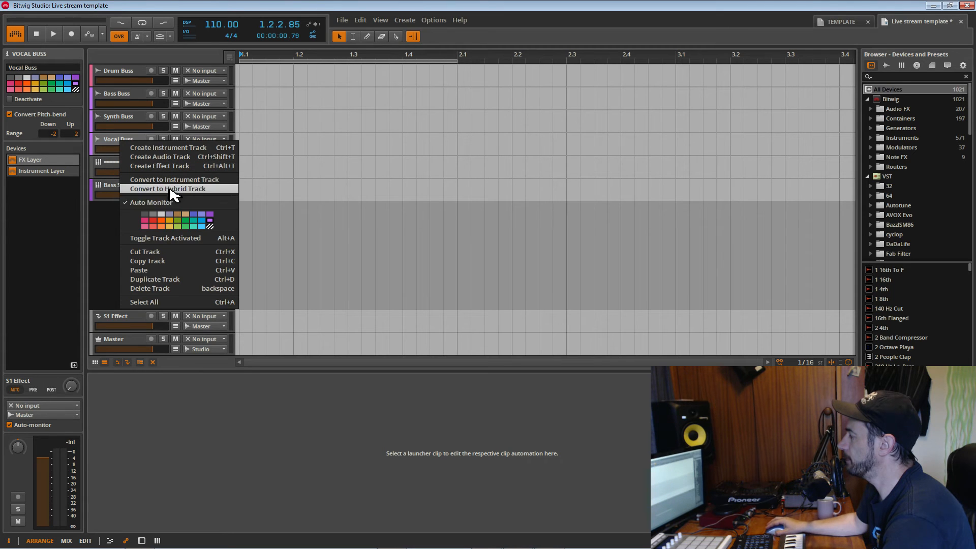
click(154, 279)
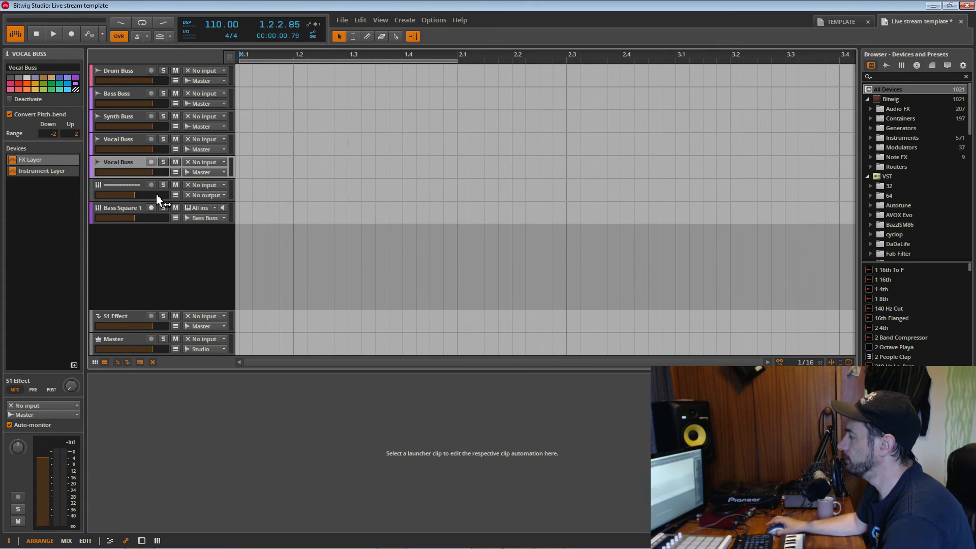
double_click(118, 163)
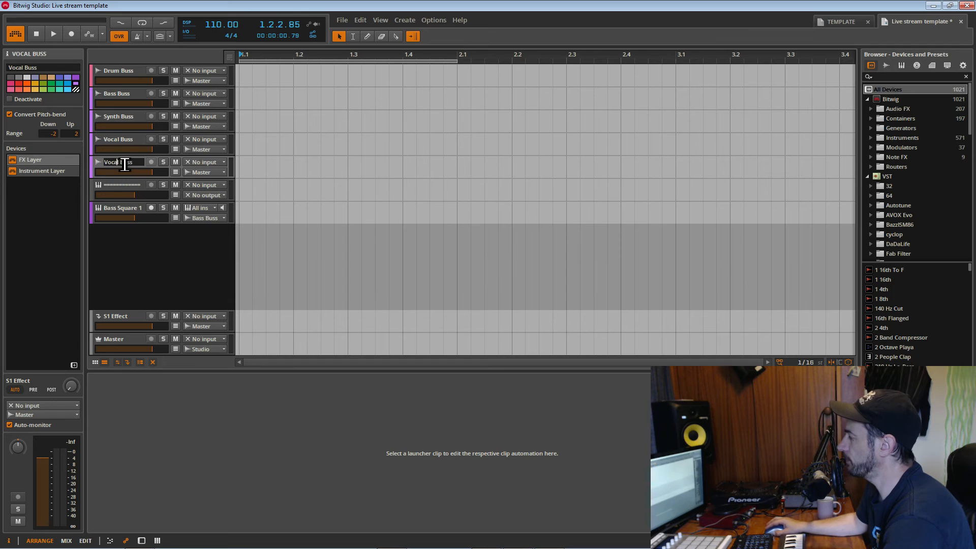
click(97, 159)
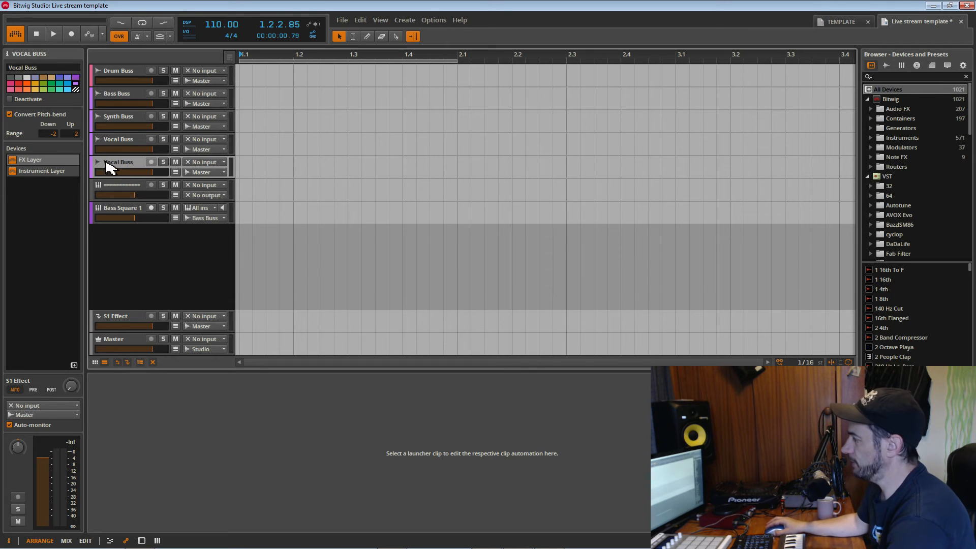
double_click(115, 164)
click(118, 163)
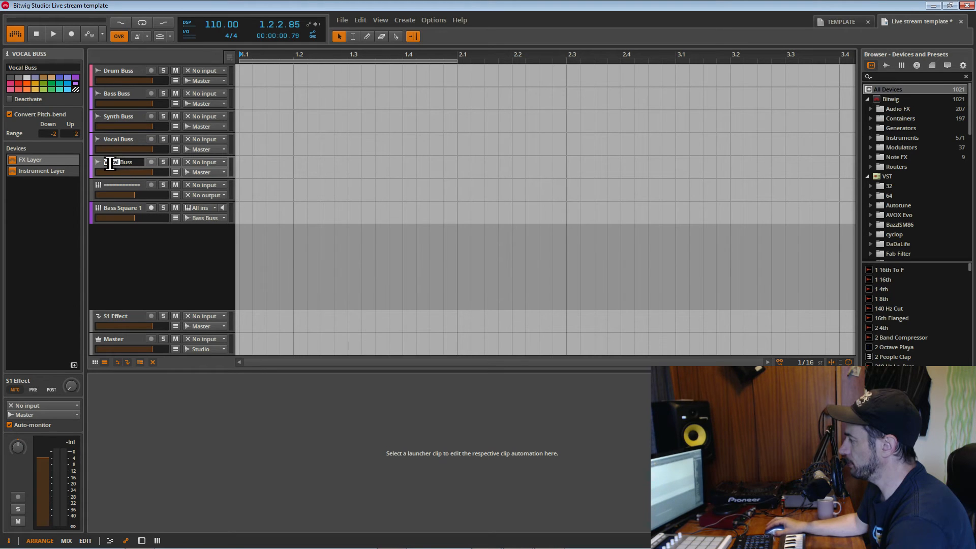
text(FX)
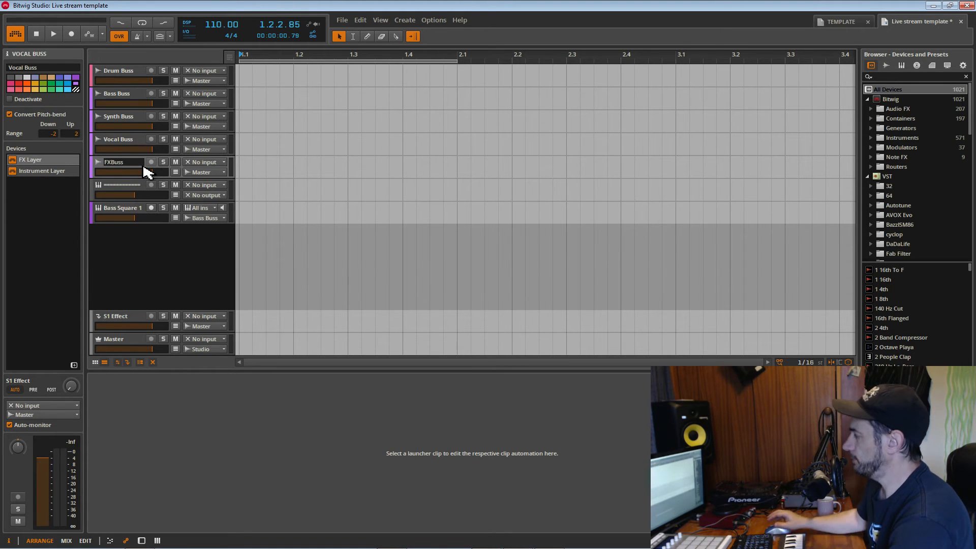
key(Return)
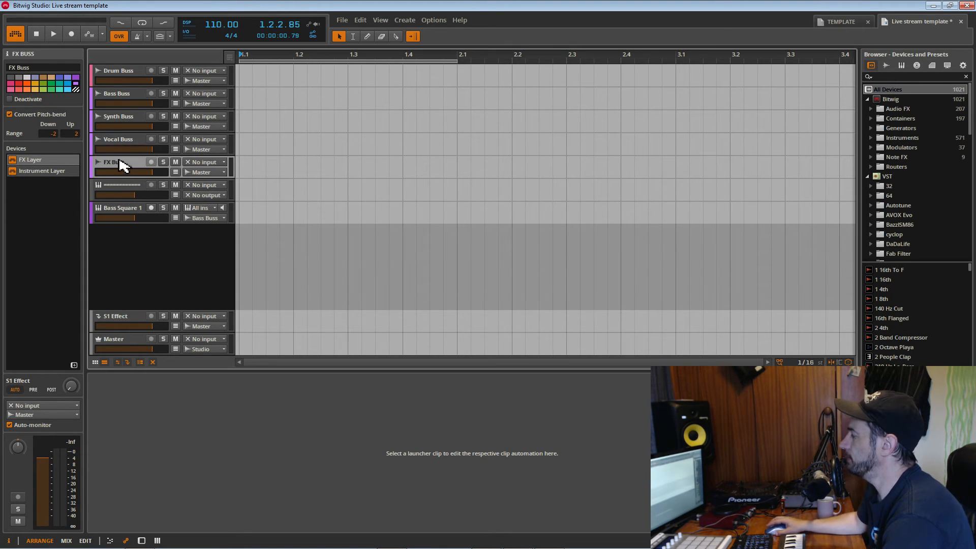
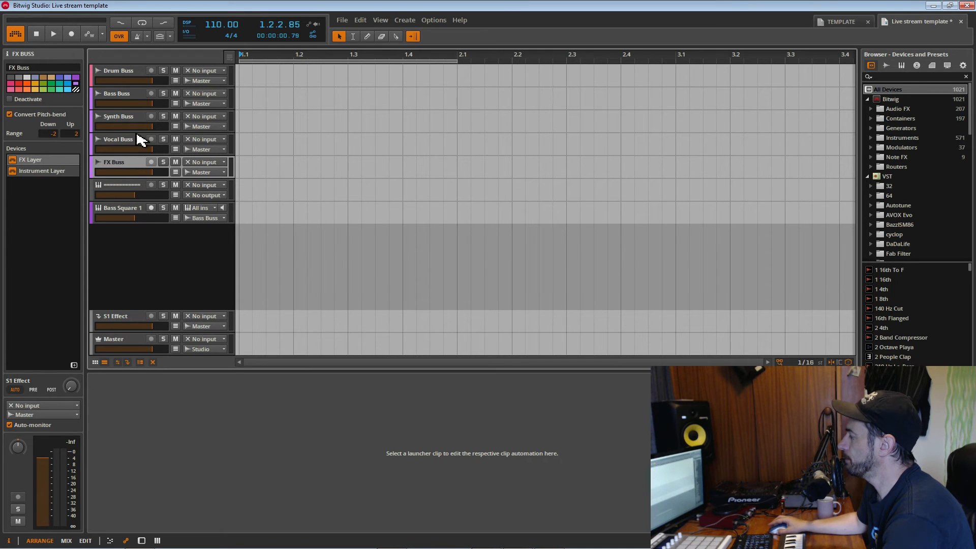
key(ctrl+s)
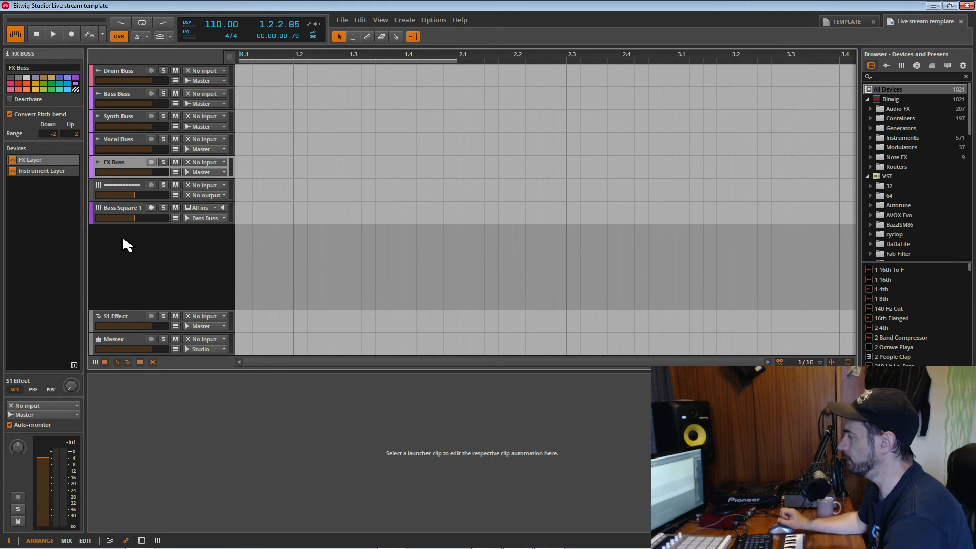
Set the Synth Buss track's colour to yellow-orange.
click(133, 190)
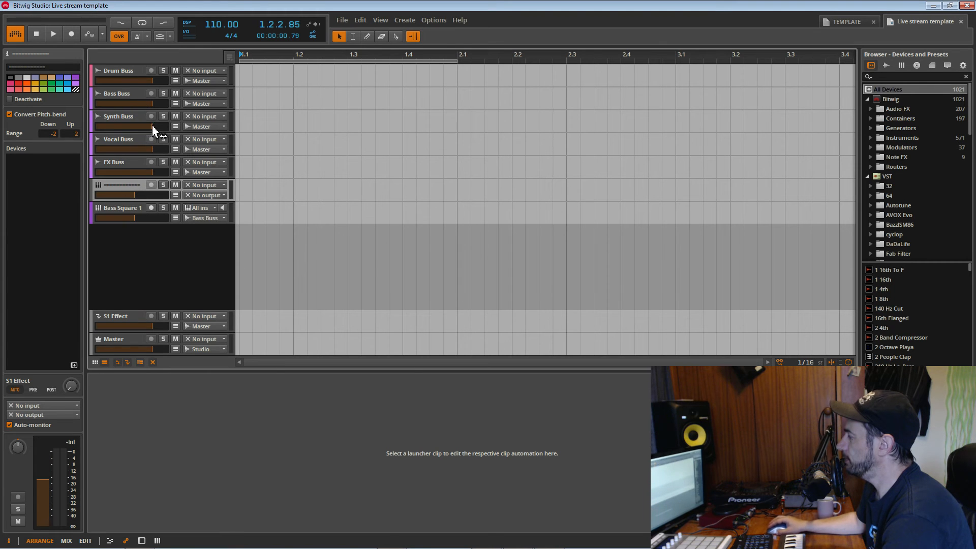
click(128, 122)
right_click(122, 121)
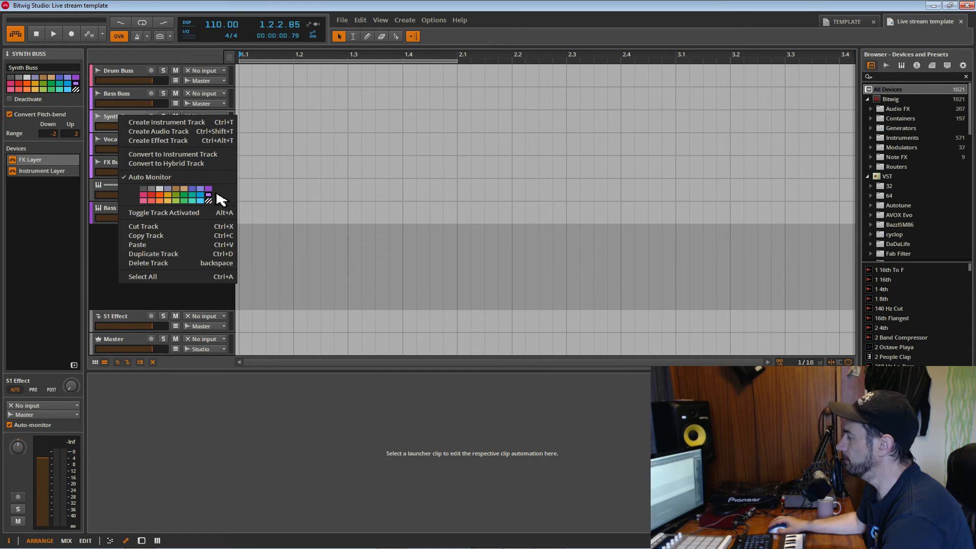
click(171, 197)
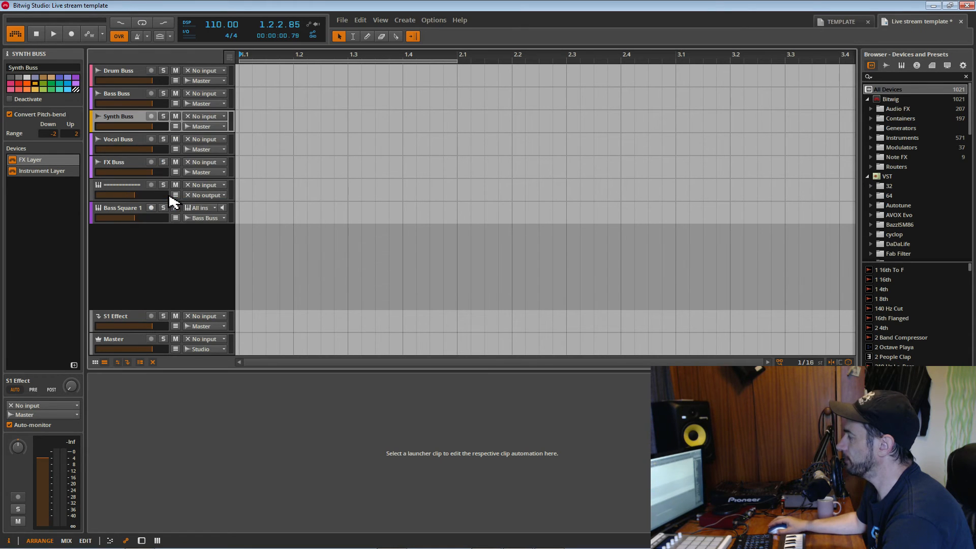
Set the Vocal Buss track's colour to blue.
click(130, 140)
right_click(130, 139)
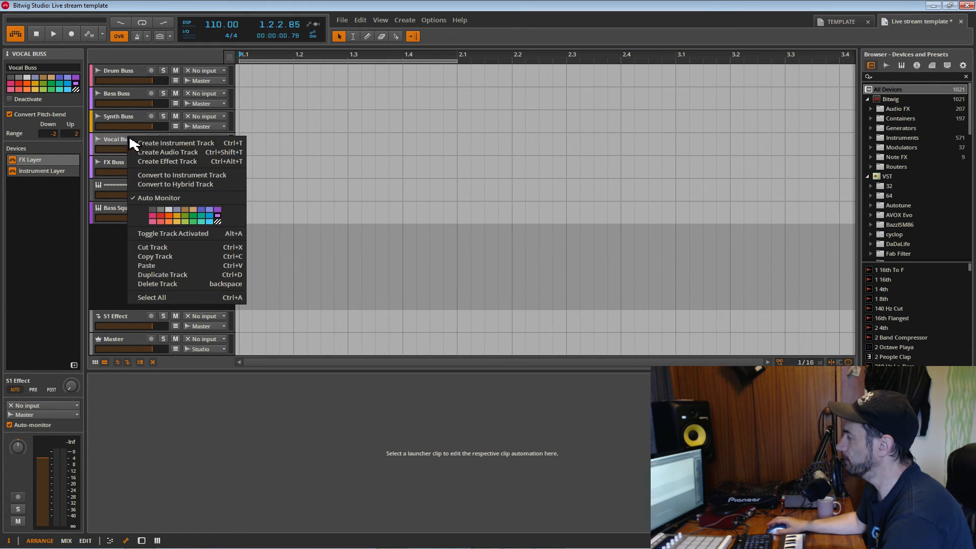
click(192, 209)
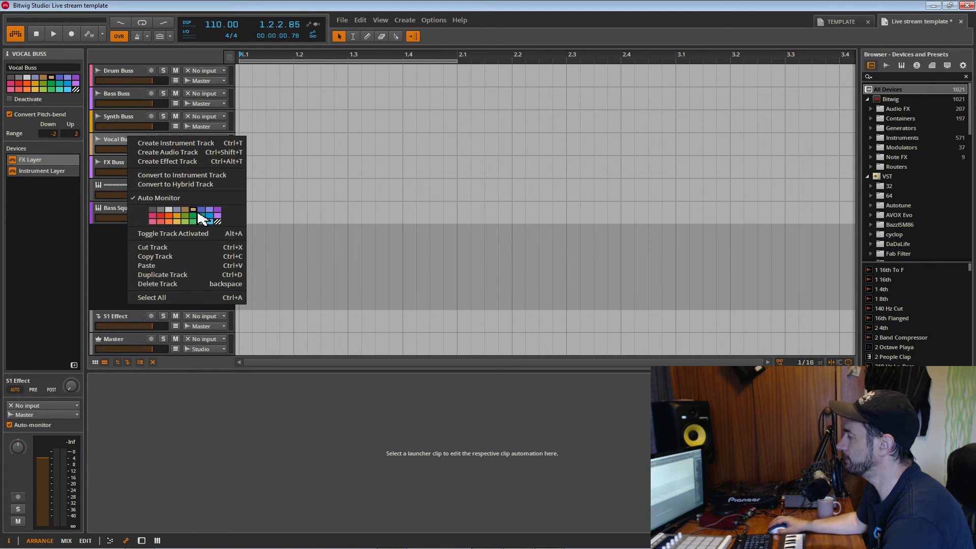
click(116, 167)
right_click(123, 139)
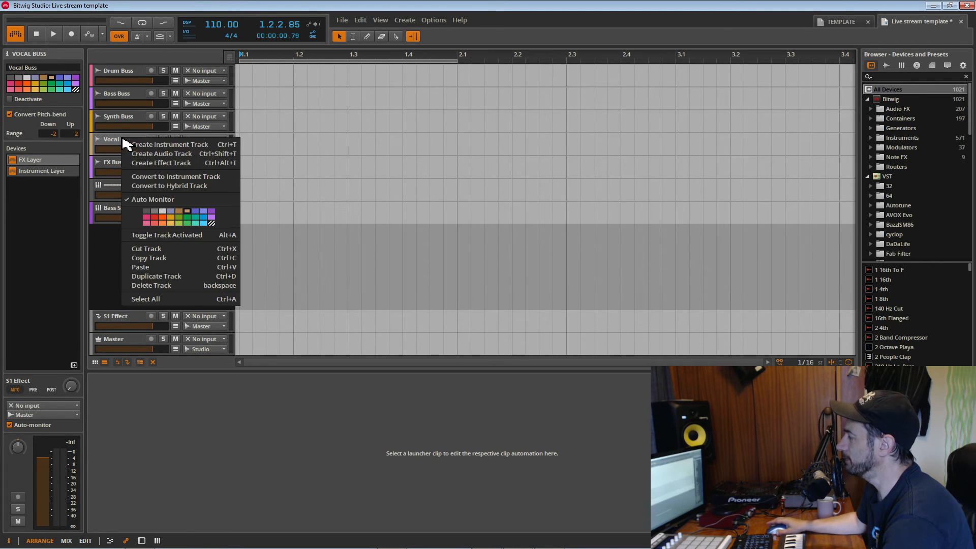
click(203, 217)
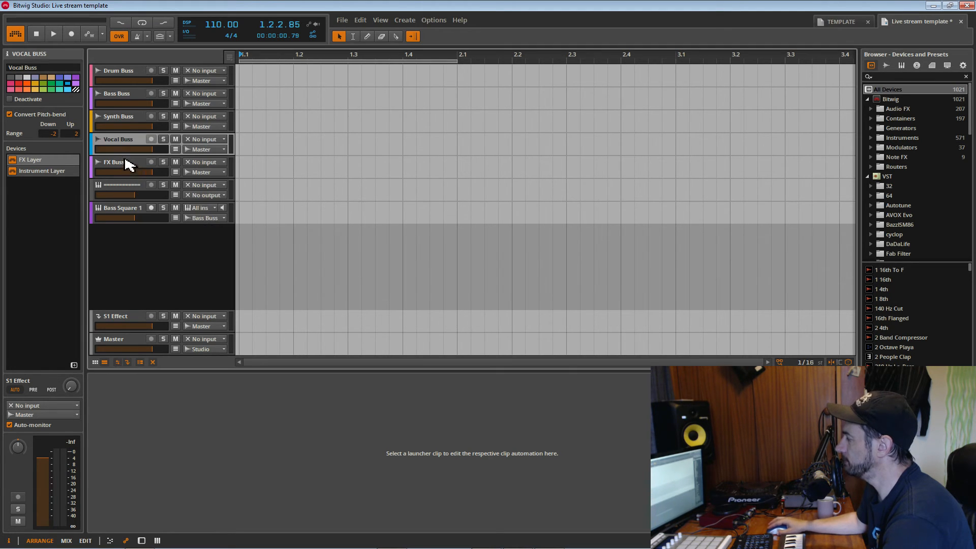
Set the FX Buss track's colour to light grey and save the project.
right_click(125, 163)
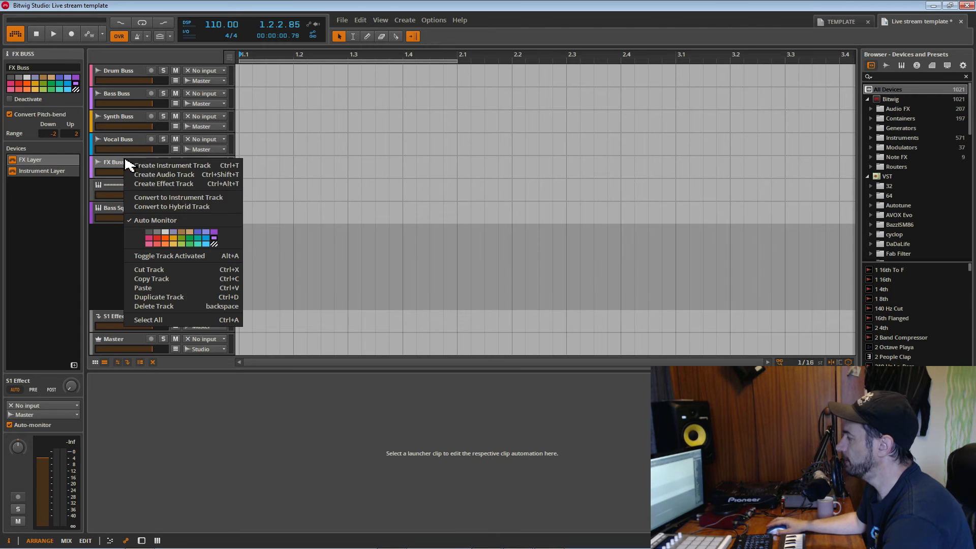
click(167, 232)
click(120, 210)
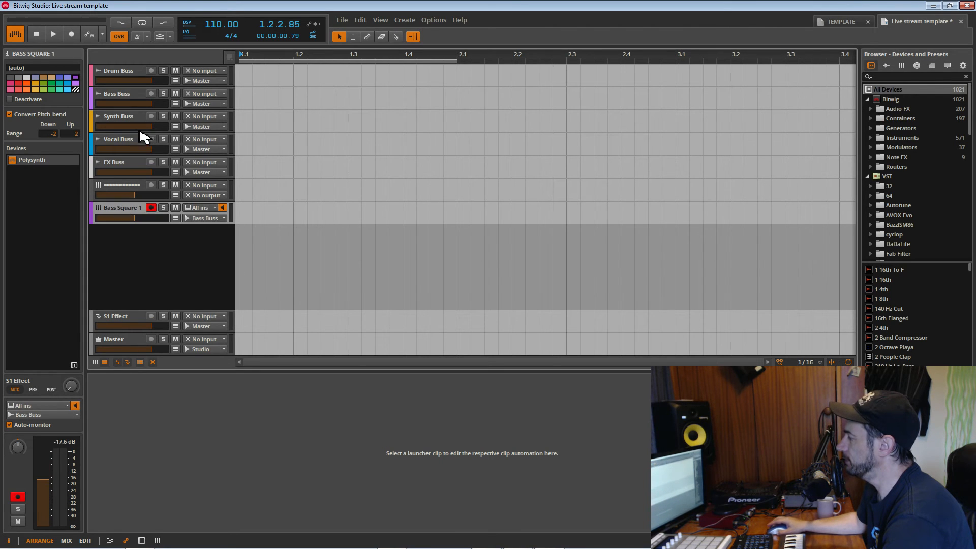
key(ctrl+s)
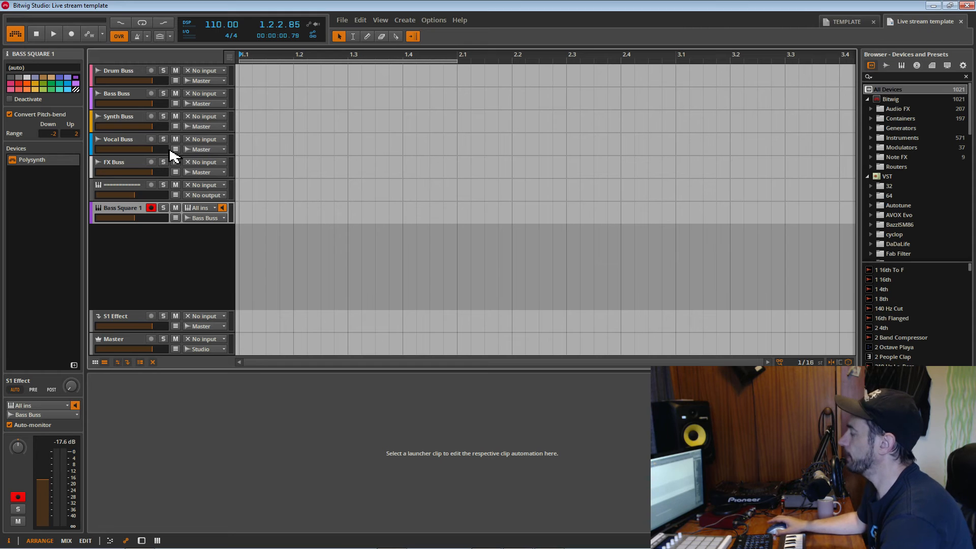
Show the Bass Buss track's device chain and open the EQ-2 chain inside its Instrument Layer.
click(132, 79)
click(121, 97)
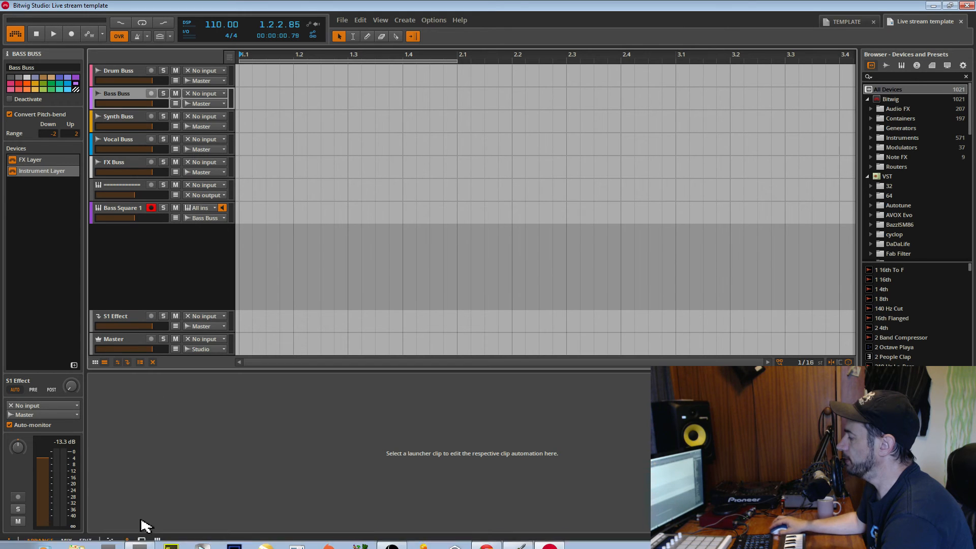
click(142, 541)
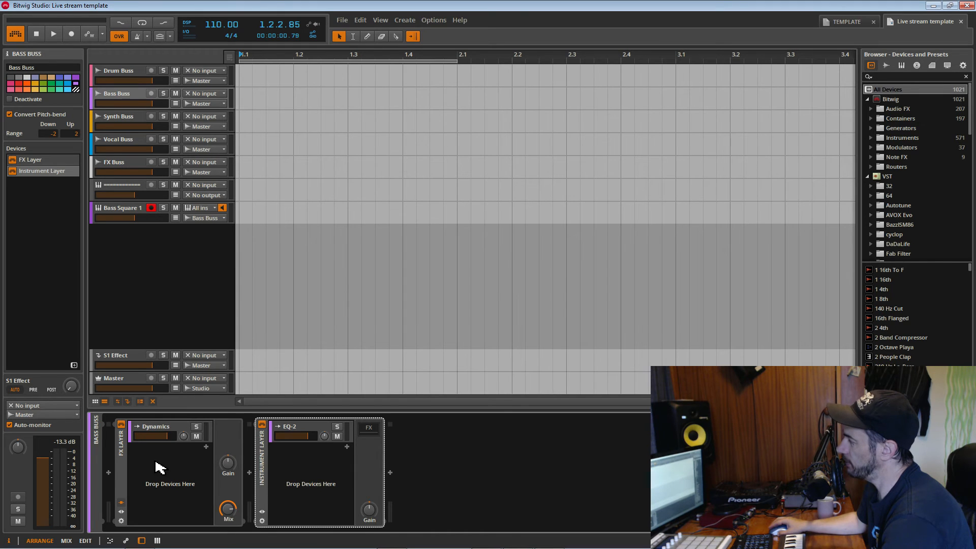
click(304, 431)
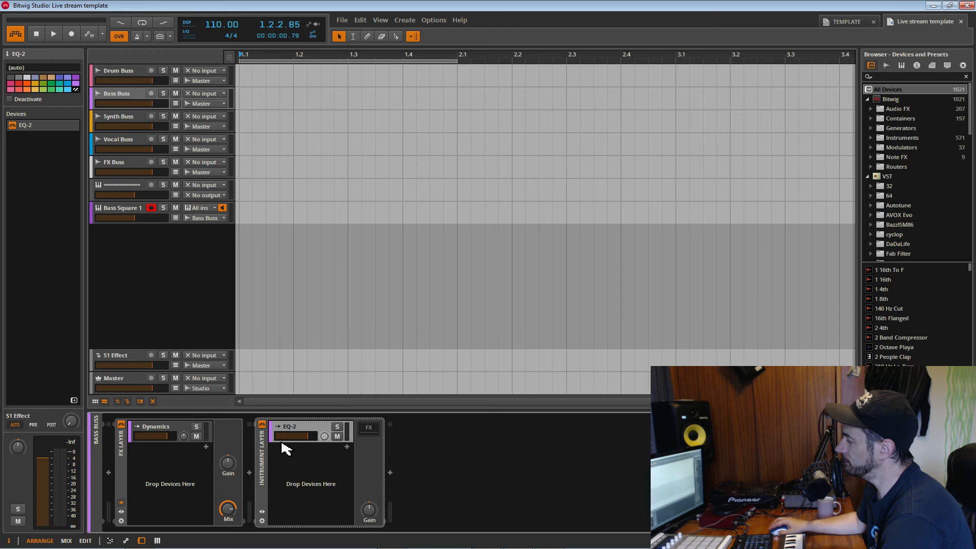
click(298, 432)
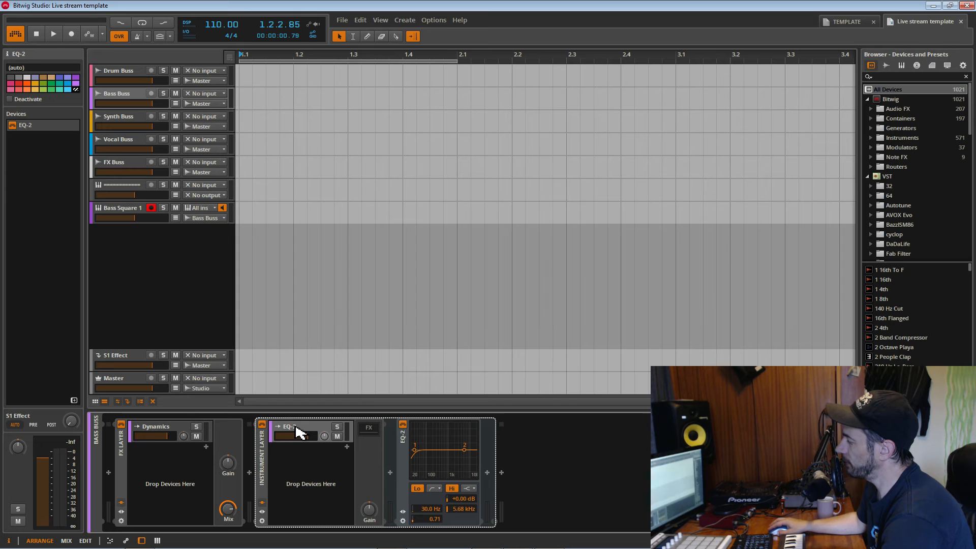
Try to pull the EQ-2 chain out of the Instrument Layer to the end of the Bass Buss device chain.
drag(299, 432, 579, 495)
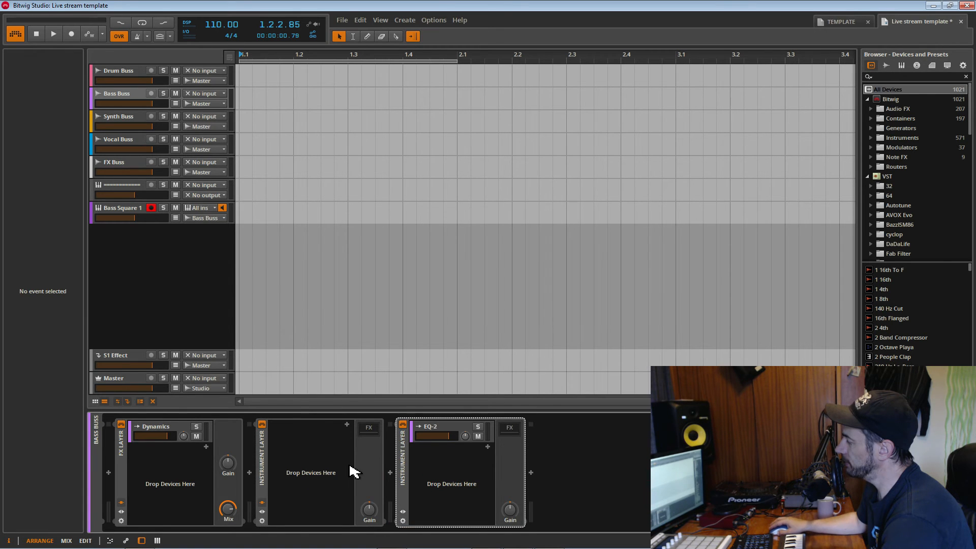
click(459, 434)
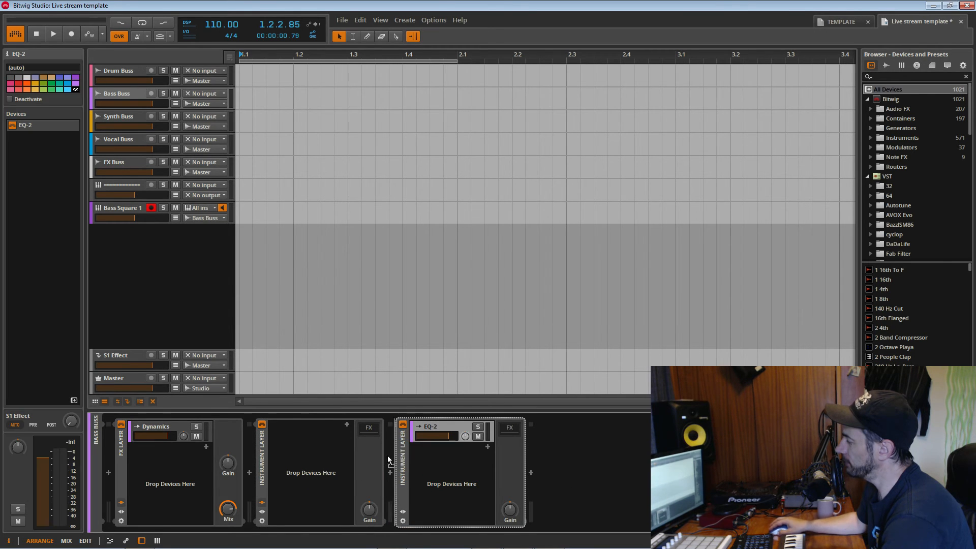
drag(392, 454, 580, 477)
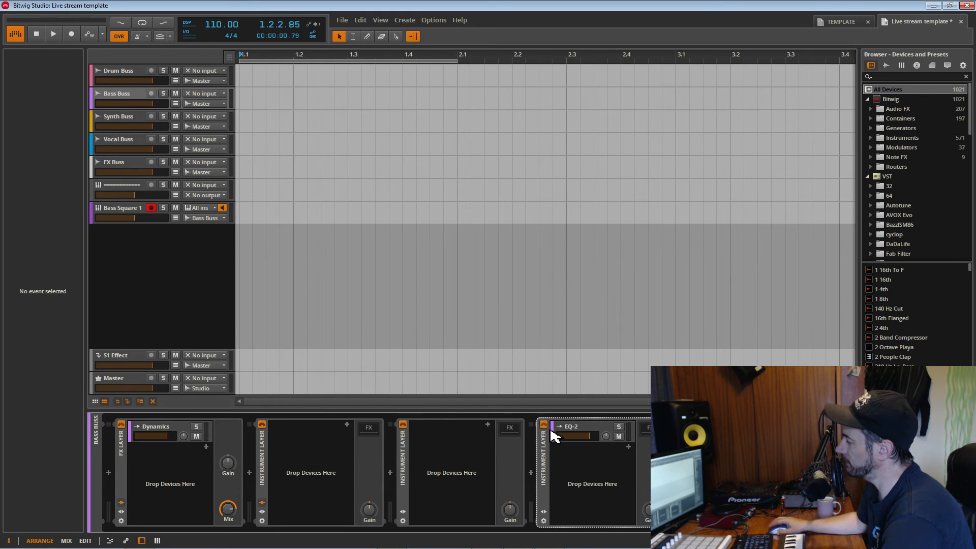
Move the EQ-2 device out of the Bass Buss Instrument Layer into the main device chain and delete the Instrument Layer.
click(318, 430)
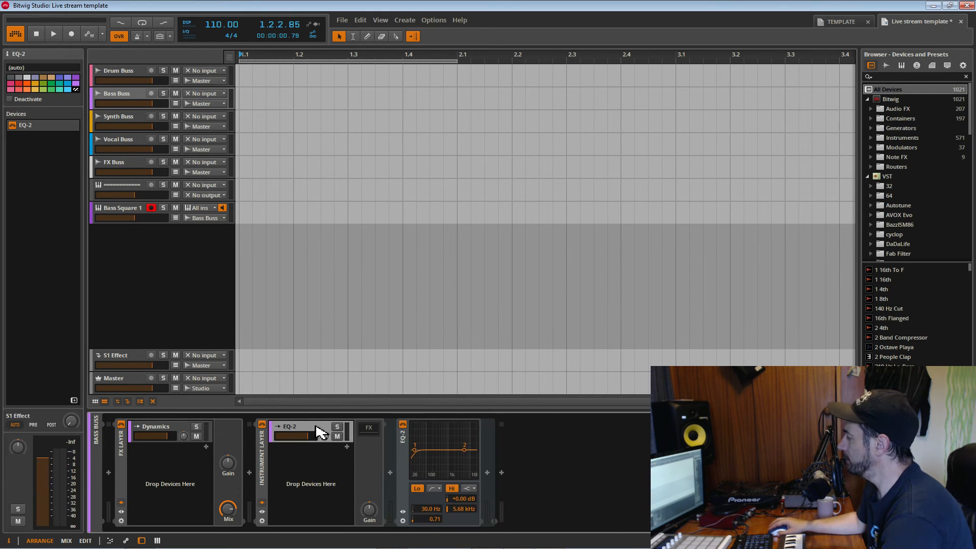
drag(406, 458, 556, 467)
click(262, 468)
key(Delete)
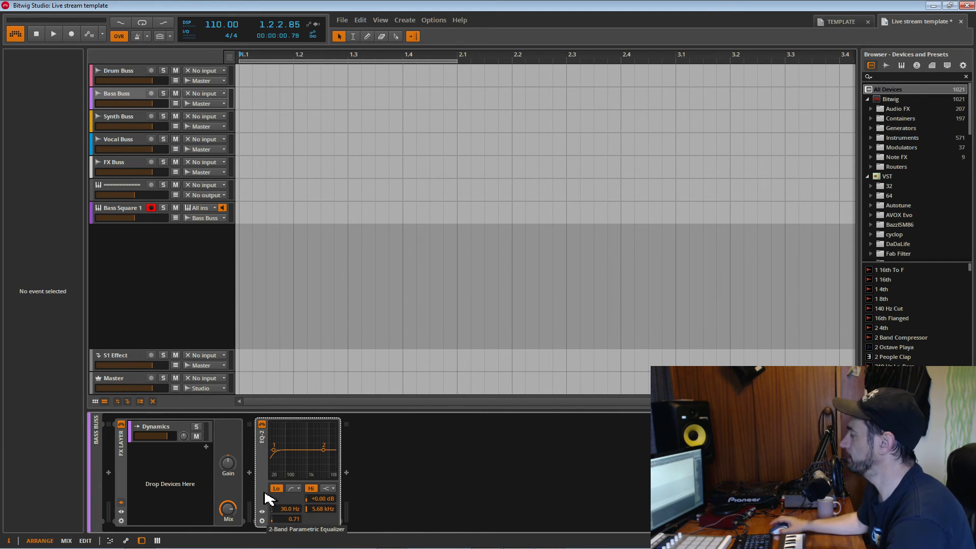
Copy the Bass Buss's EQ-2 device and use it to replace the Instrument Layer on the Synth Buss track.
click(131, 121)
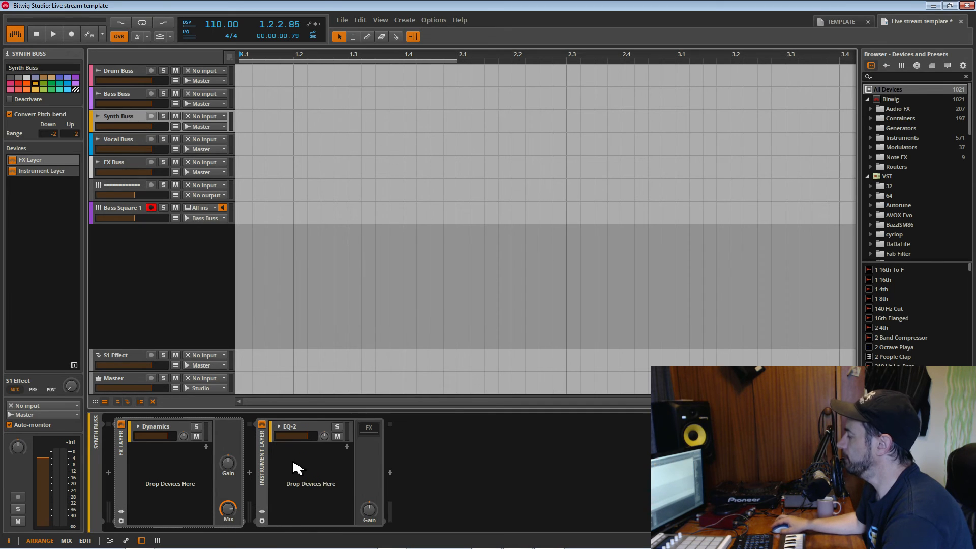
click(135, 100)
click(260, 475)
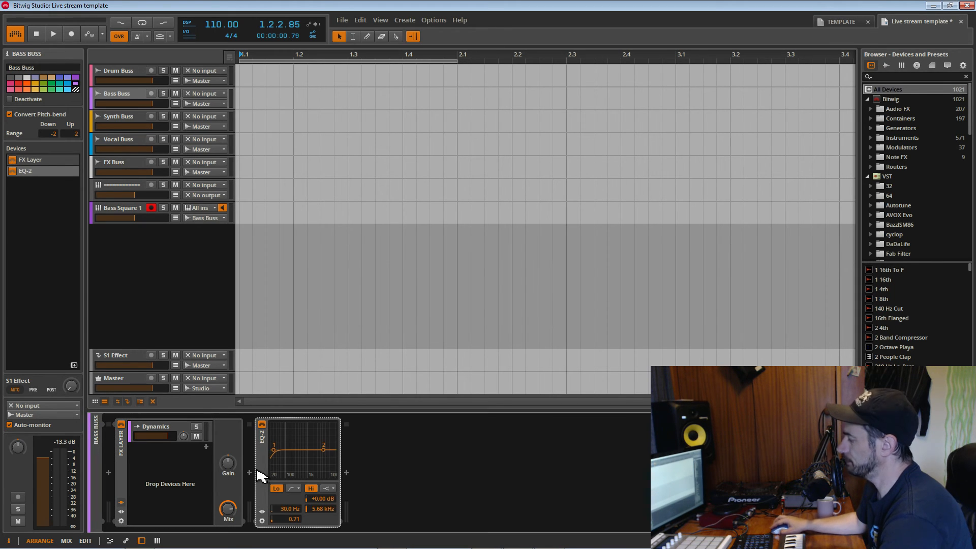
click(122, 94)
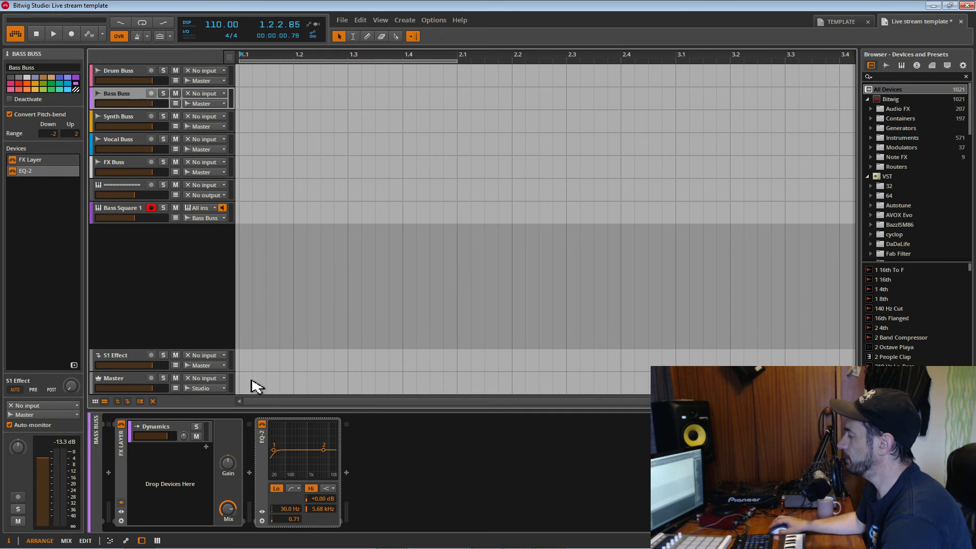
click(135, 124)
click(300, 457)
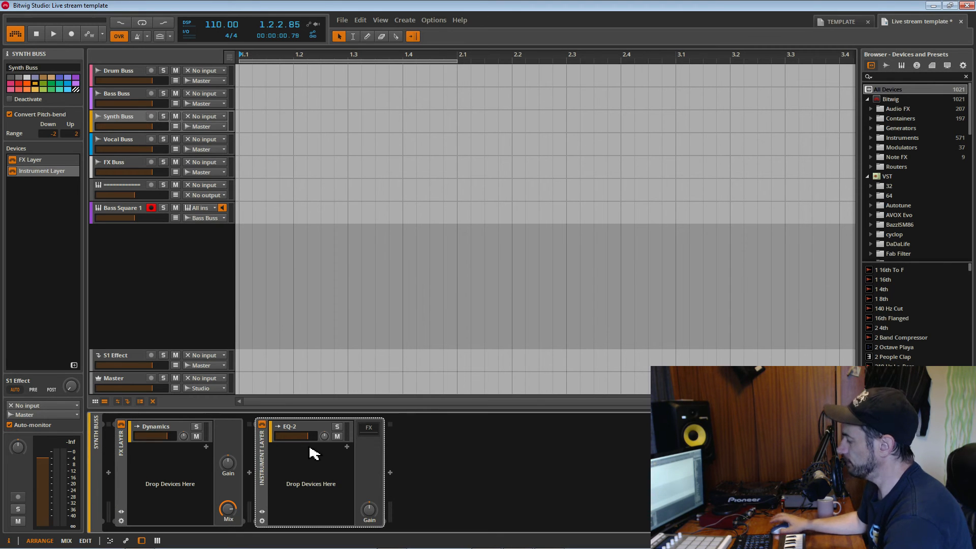
key(Delete)
key(ctrl+v)
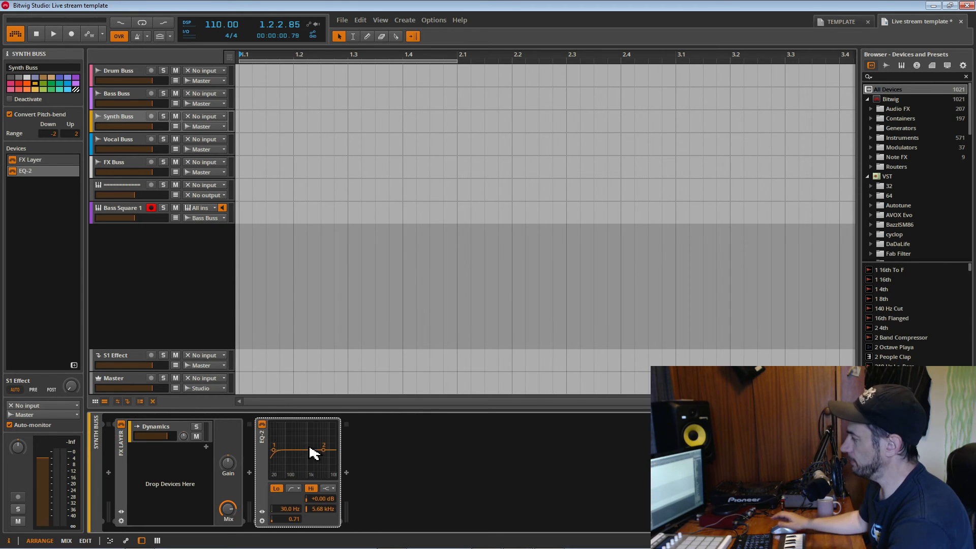
Replace the Instrument Layer on the Vocal Buss track with the copied EQ-2 device.
click(122, 145)
click(263, 468)
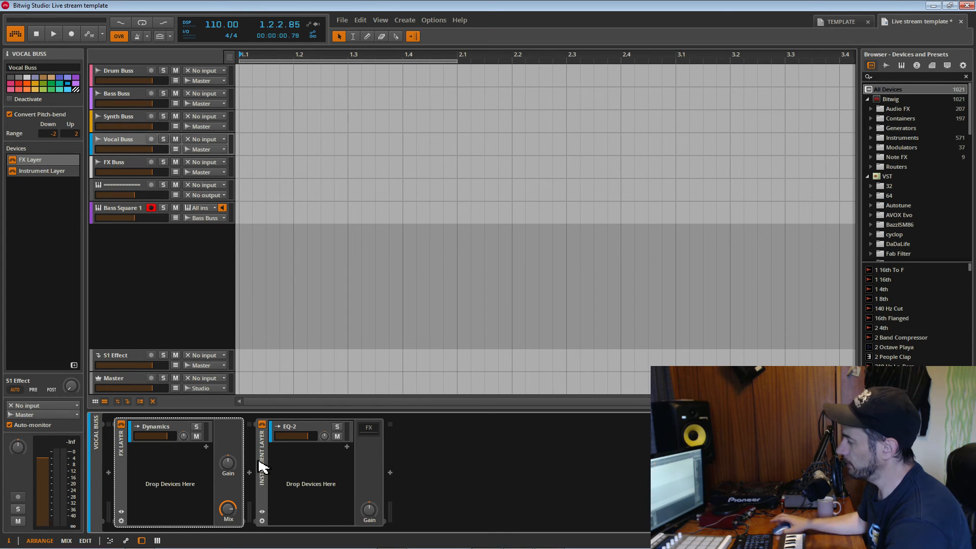
click(263, 467)
key(Delete)
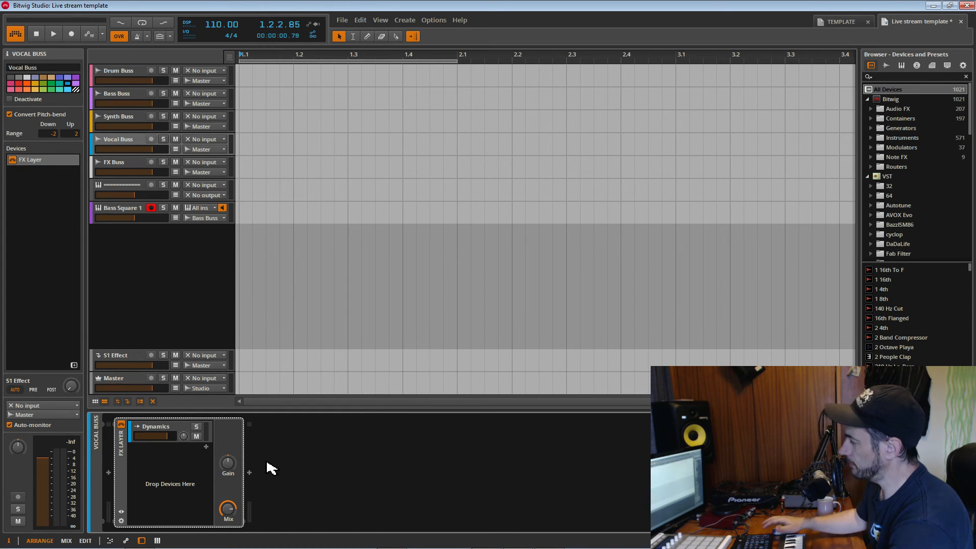
key(ctrl+v)
Replace the Instrument Layer on the FX Buss track with the copied EQ-2 device and save the project.
click(120, 167)
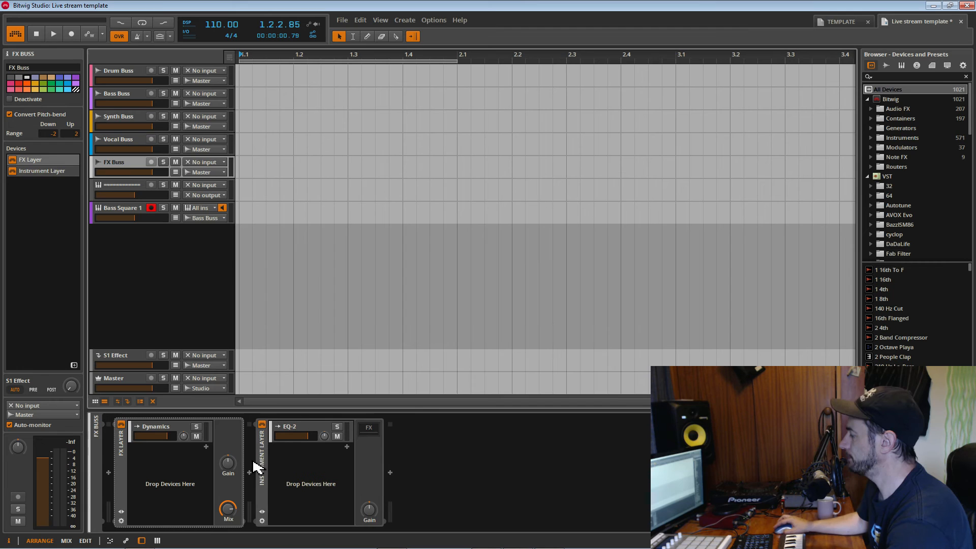
click(273, 460)
key(Delete)
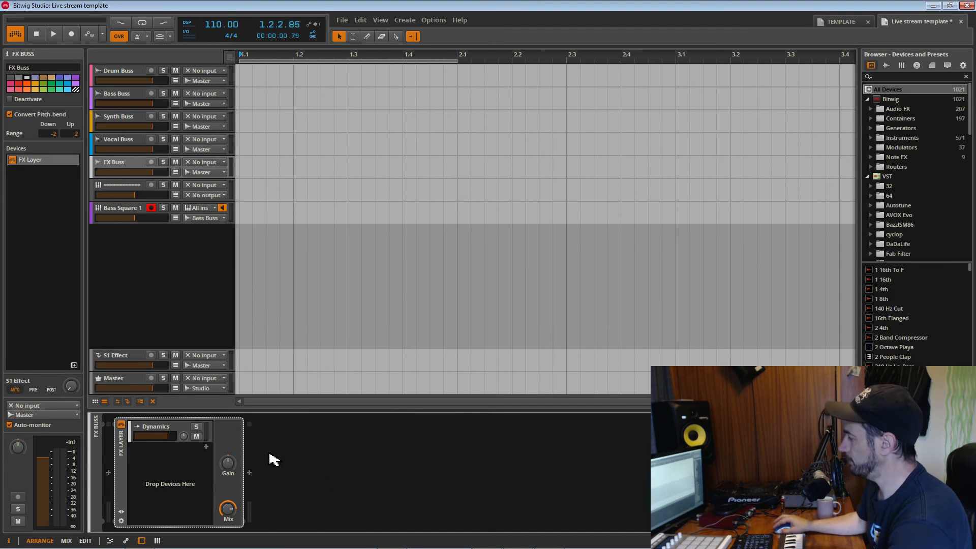
key(ctrl+v)
key(ctrl+s)
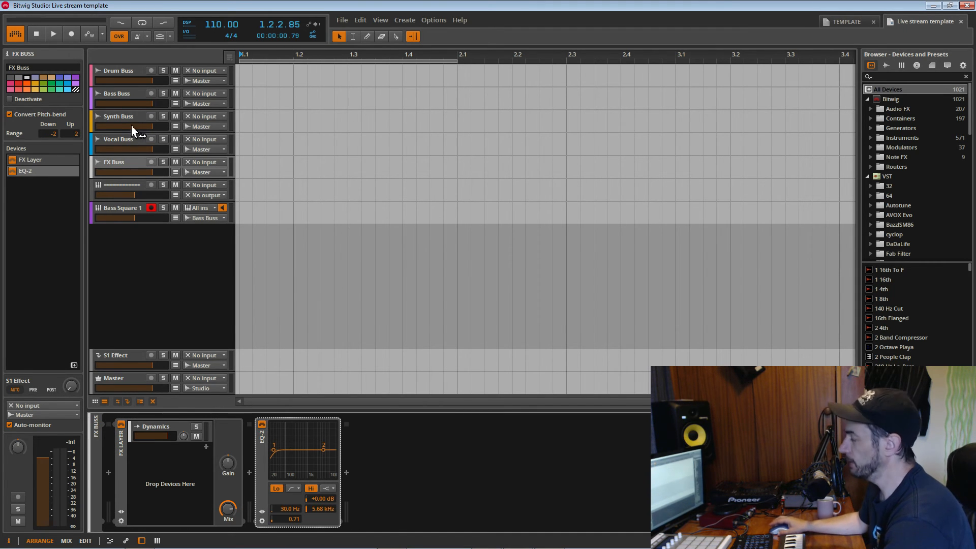
Add a Dynamics device after the EQ-2 on the Bass Buss track.
click(117, 209)
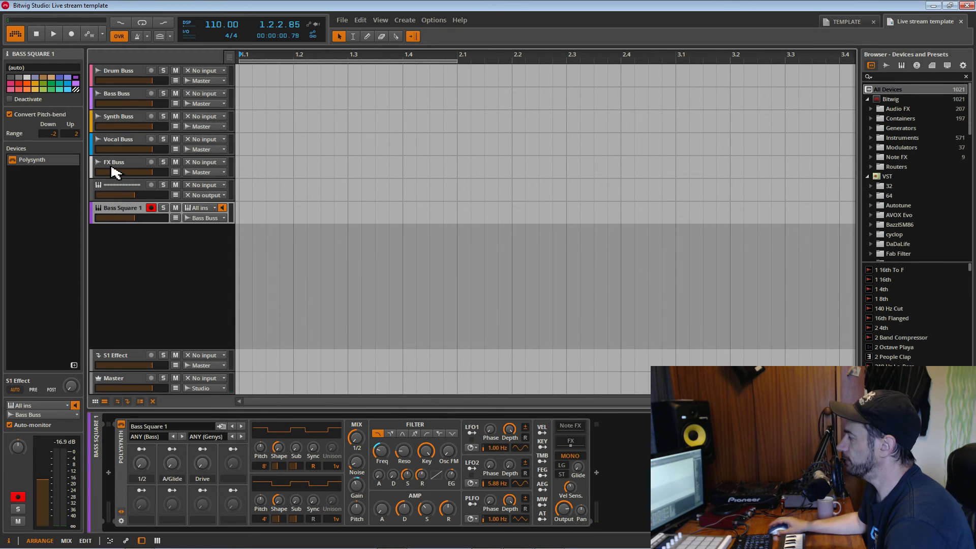
click(115, 104)
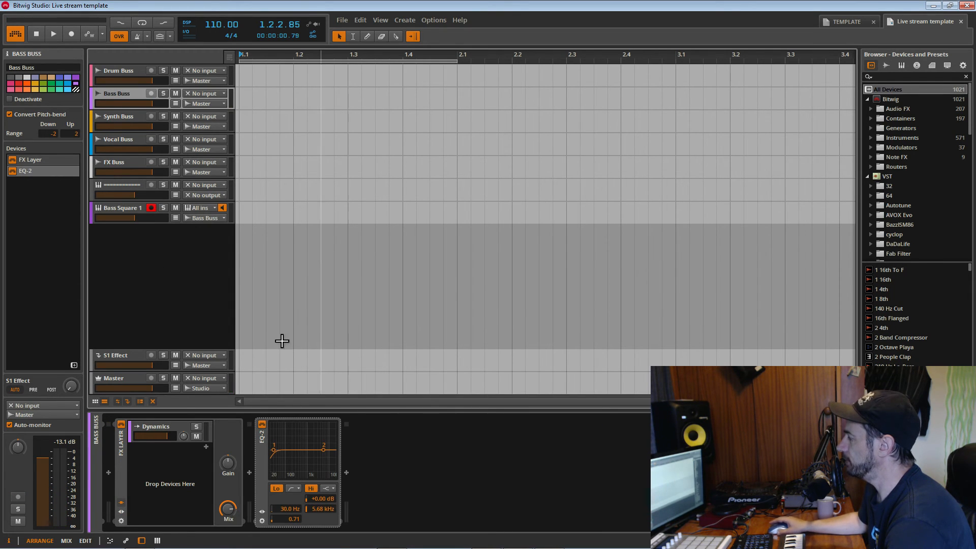
click(347, 476)
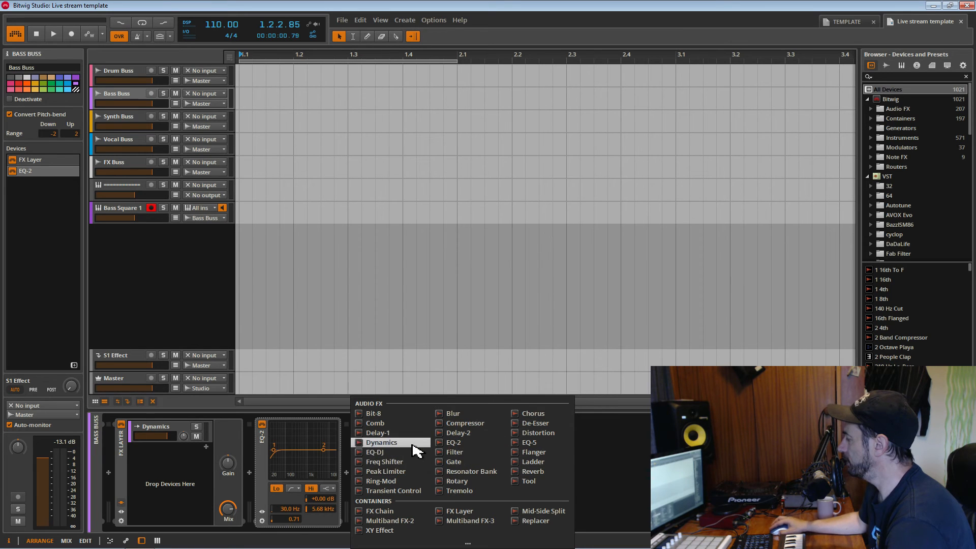
click(381, 442)
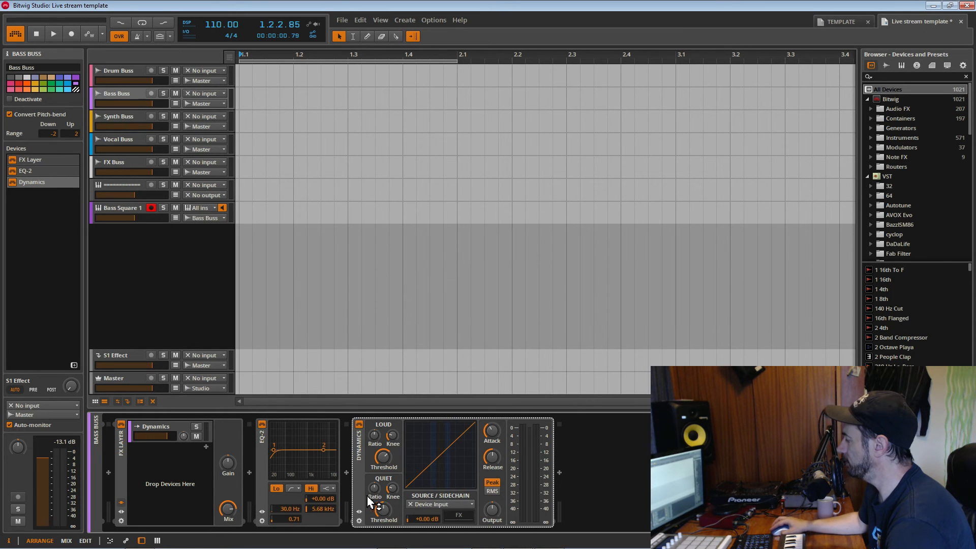
Load the Laid Back Luke Pumping Sidechain preset into the Bass Buss's new Dynamics device.
click(359, 511)
click(459, 427)
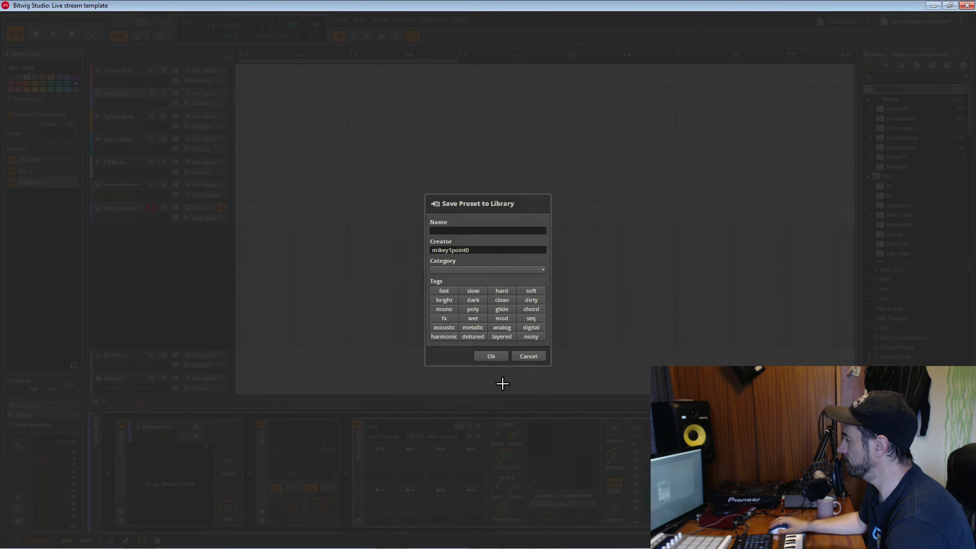
click(527, 357)
click(410, 426)
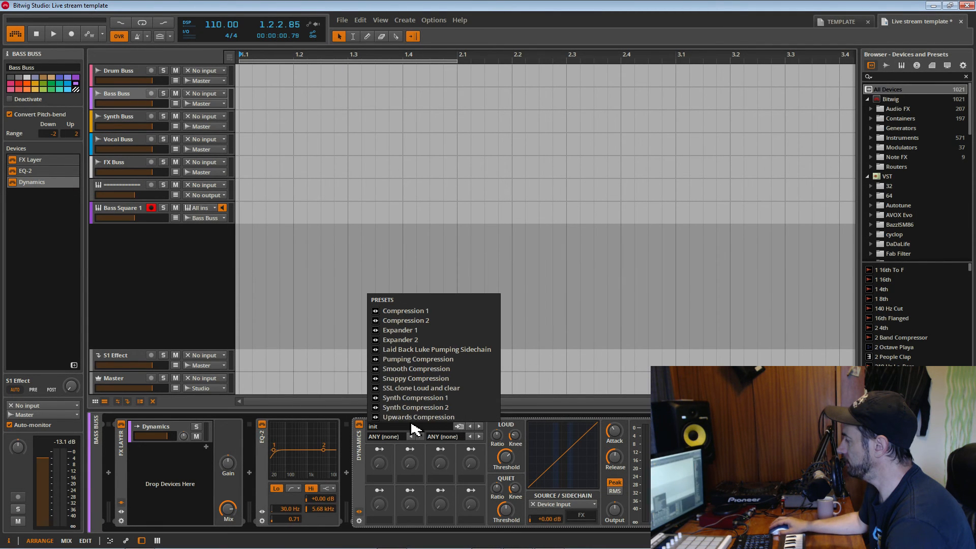
click(440, 351)
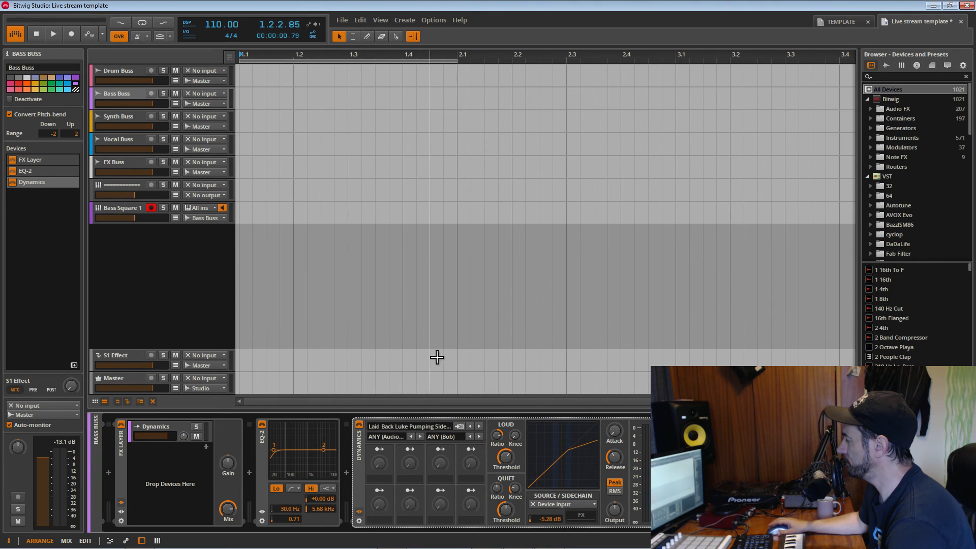
Insert an FX Layer after the EQ-2 on the Bass Buss and move the sidechain Dynamics device into it.
click(348, 476)
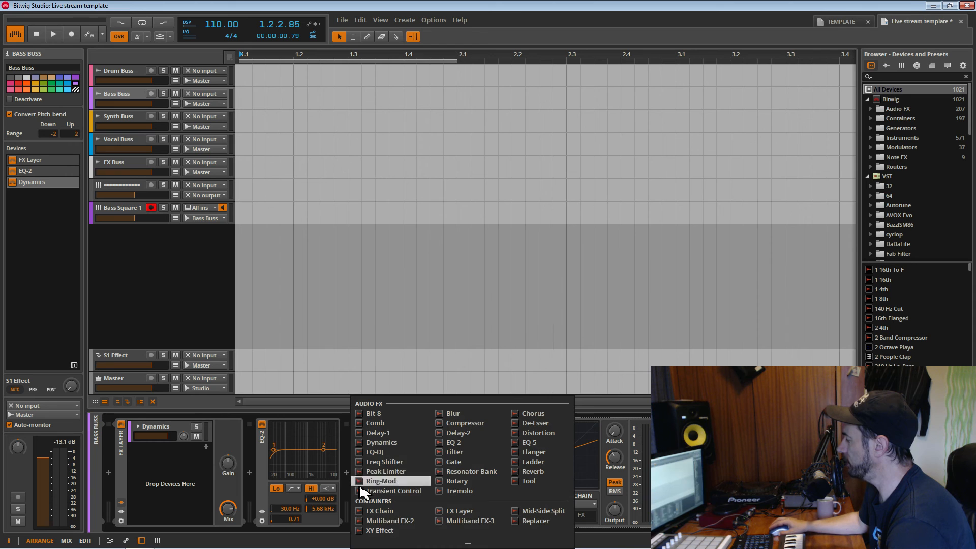
click(438, 510)
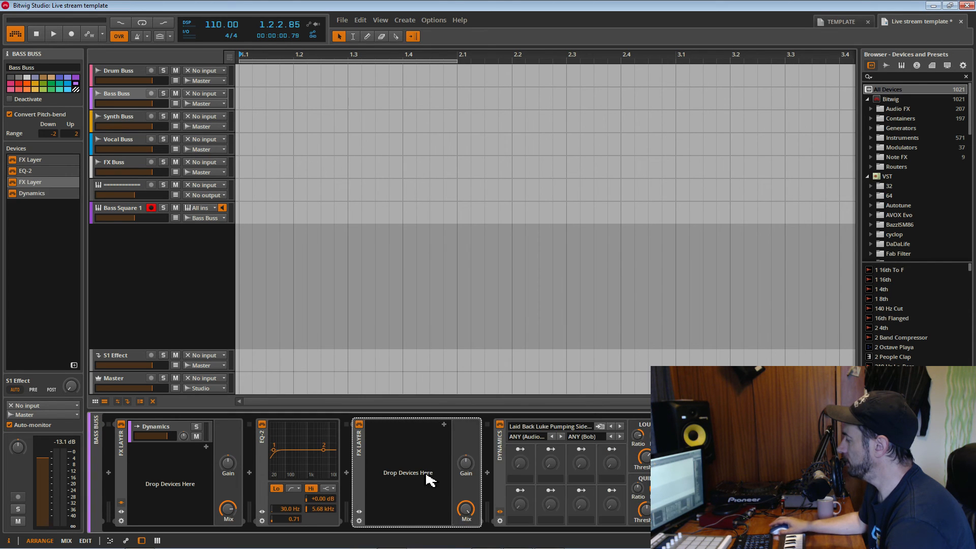
drag(499, 448, 408, 472)
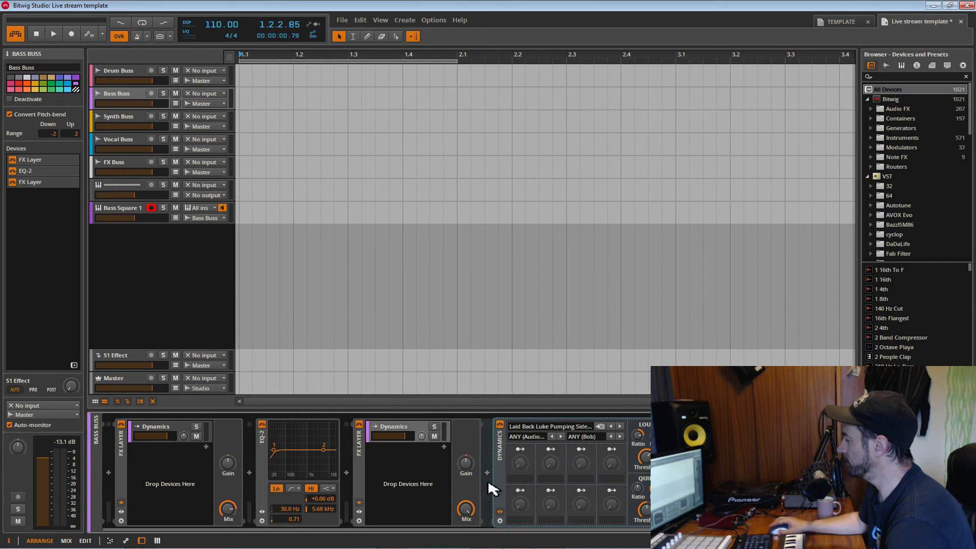
Lower the Mix of the Bass Buss's second FX Layer to about 75.5 % and save the project.
click(403, 428)
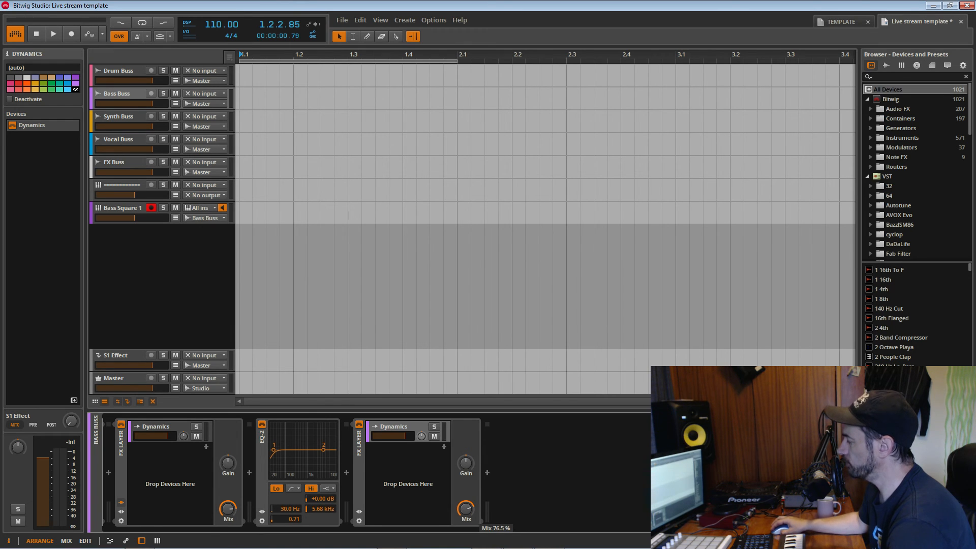
key(ctrl+s)
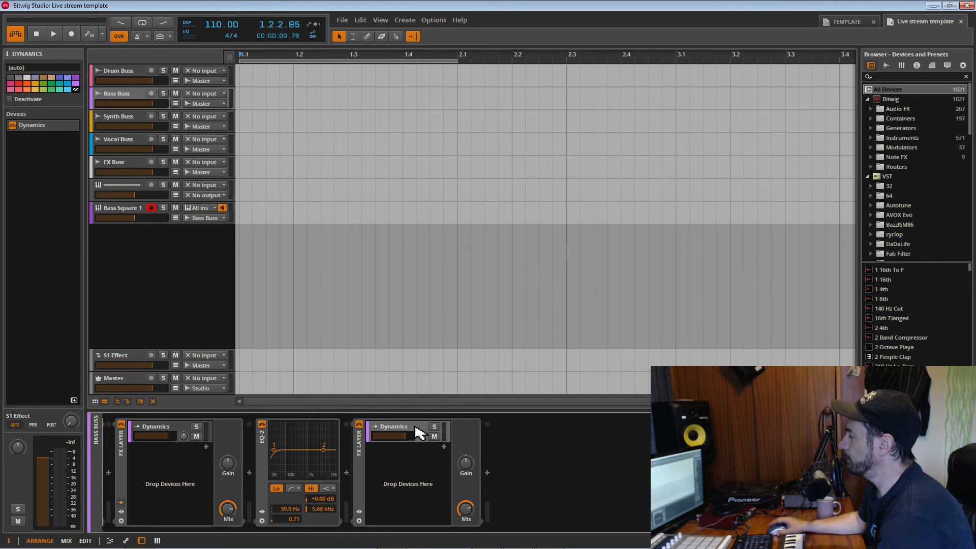
click(364, 464)
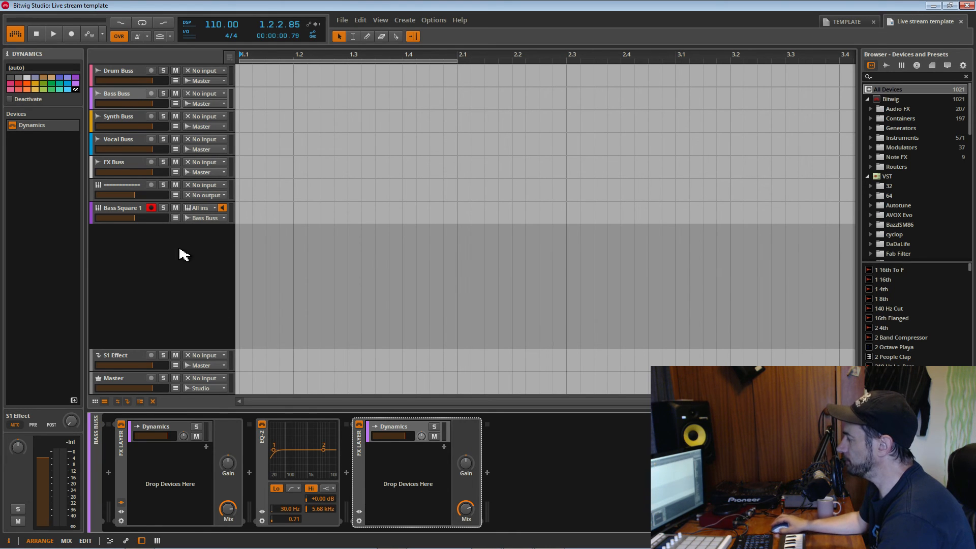
drag(466, 511, 466, 521)
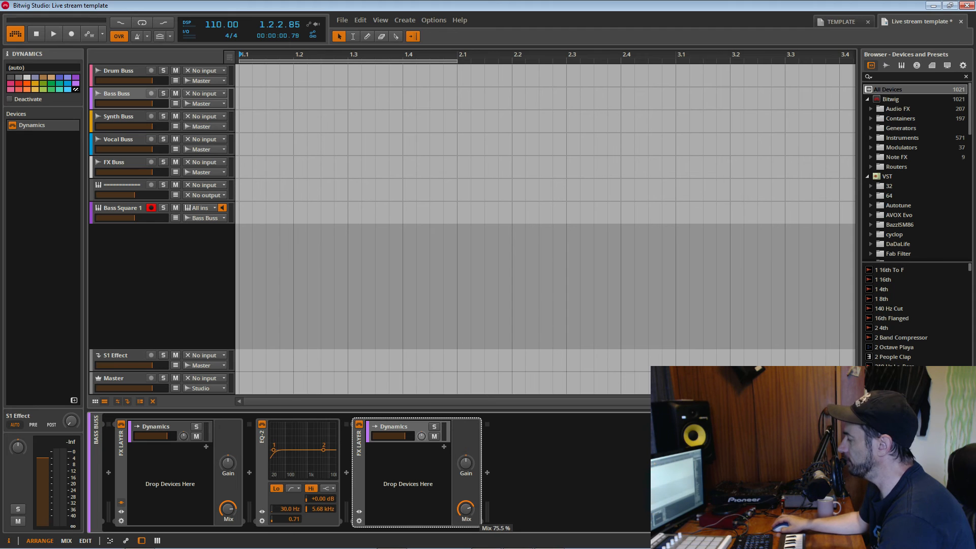
key(ctrl+s)
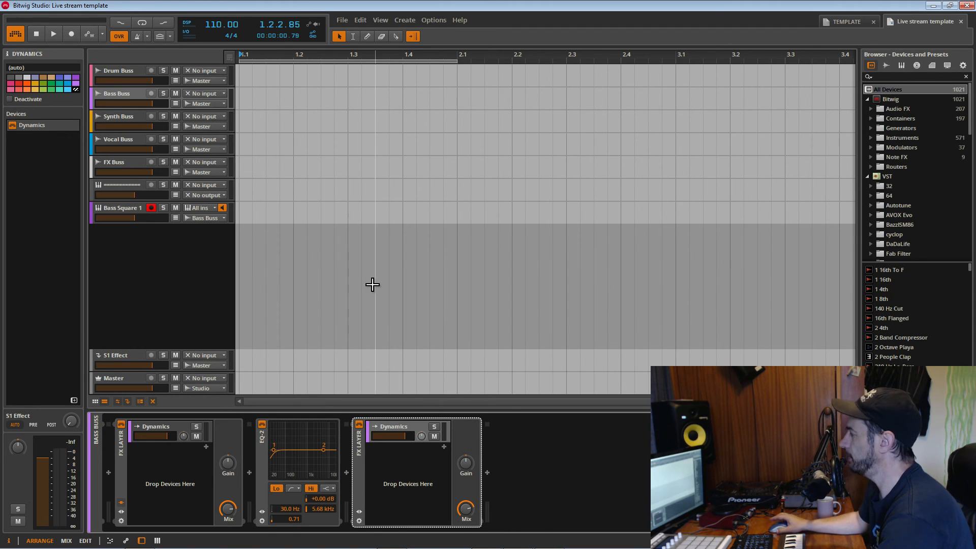
Delete the S1 Effect track and save the project.
click(135, 212)
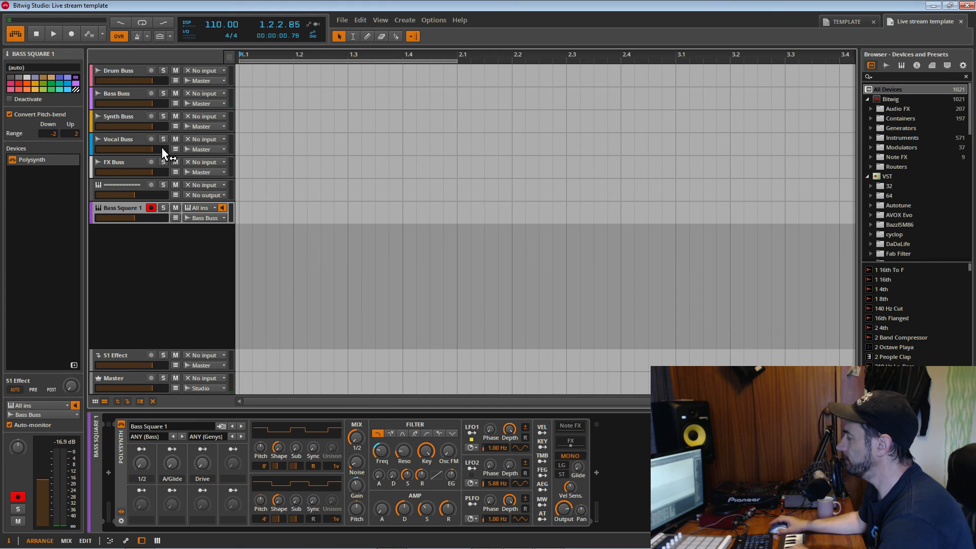
click(114, 379)
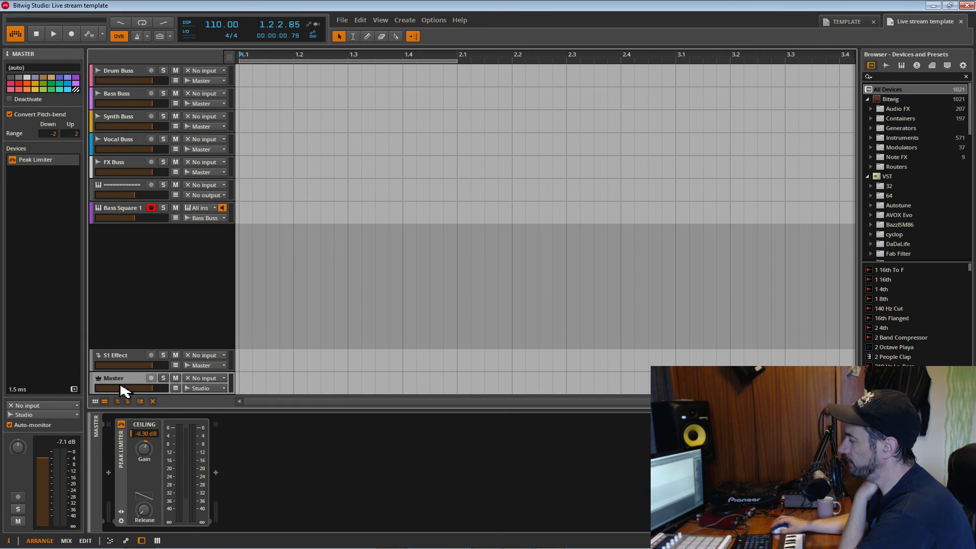
click(128, 357)
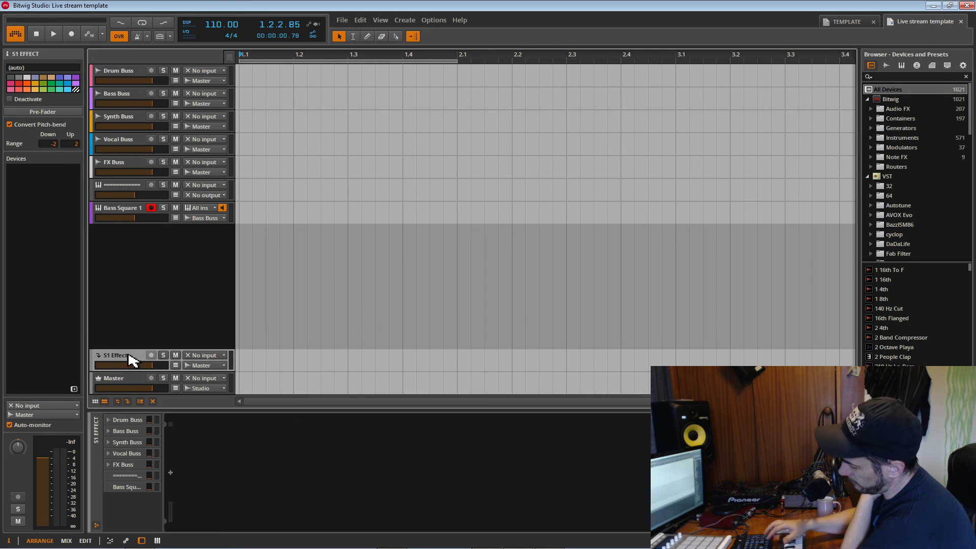
key(Delete)
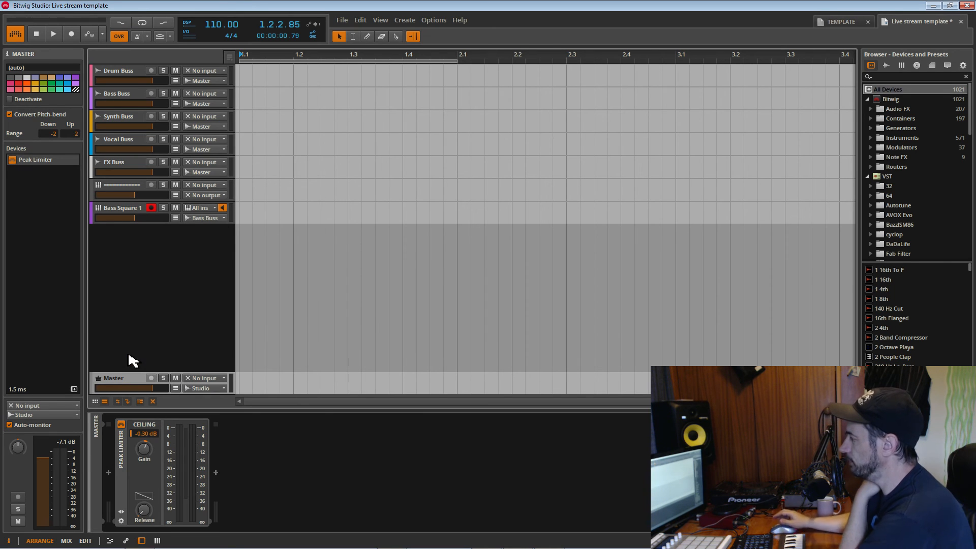
key(ctrl+s)
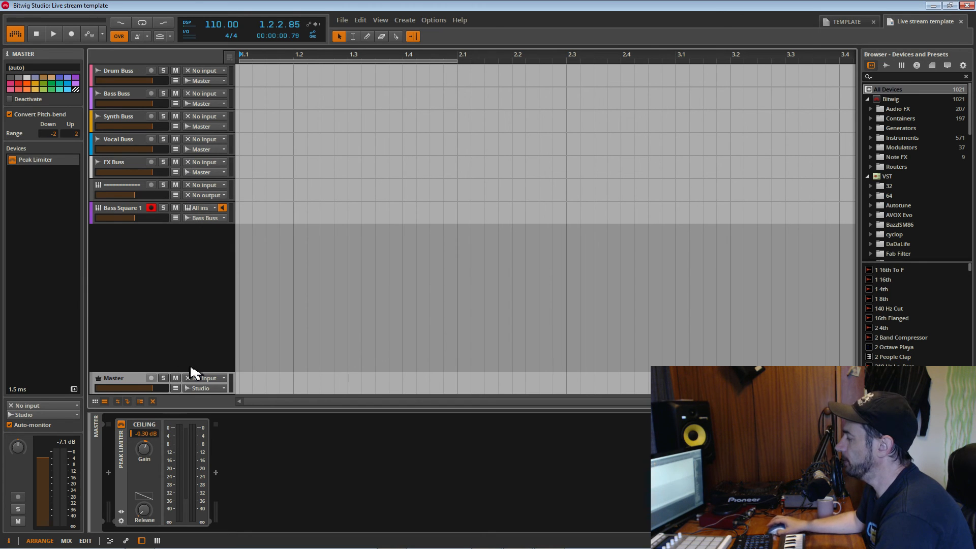
Insert an EQ-2 device before the Peak Limiter on the Master track.
click(108, 472)
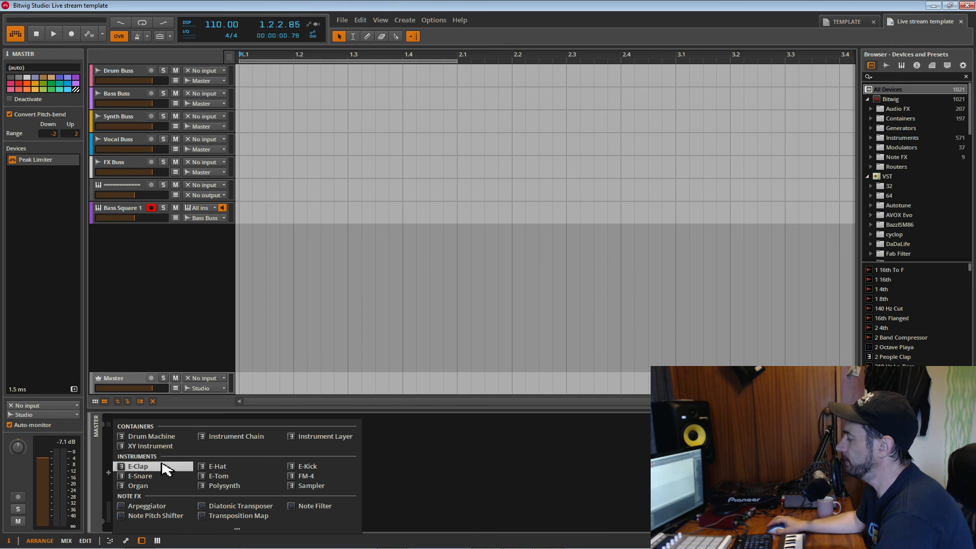
click(239, 529)
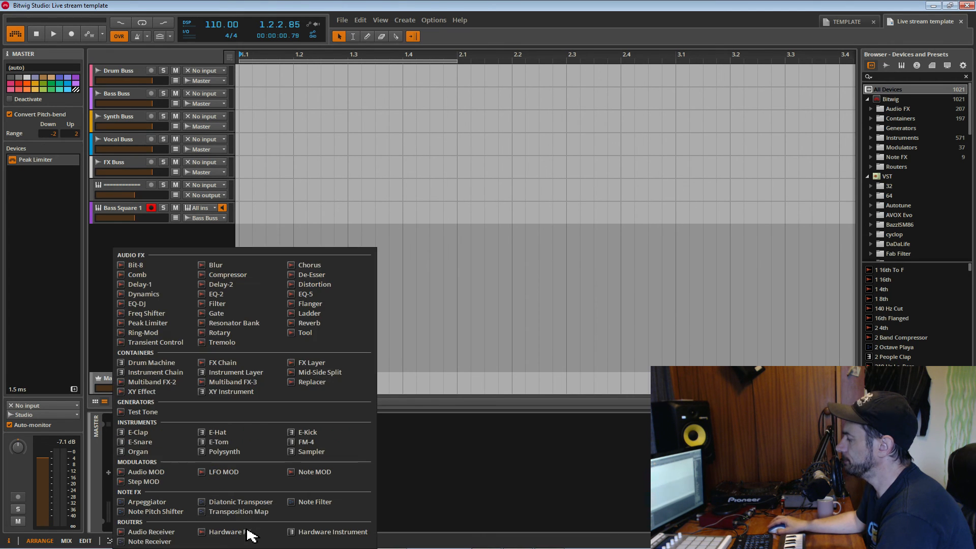
click(210, 294)
Make the low band of the Master's EQ-2 a high-pass filter with its frequency set to 30 Hz.
click(153, 489)
click(165, 508)
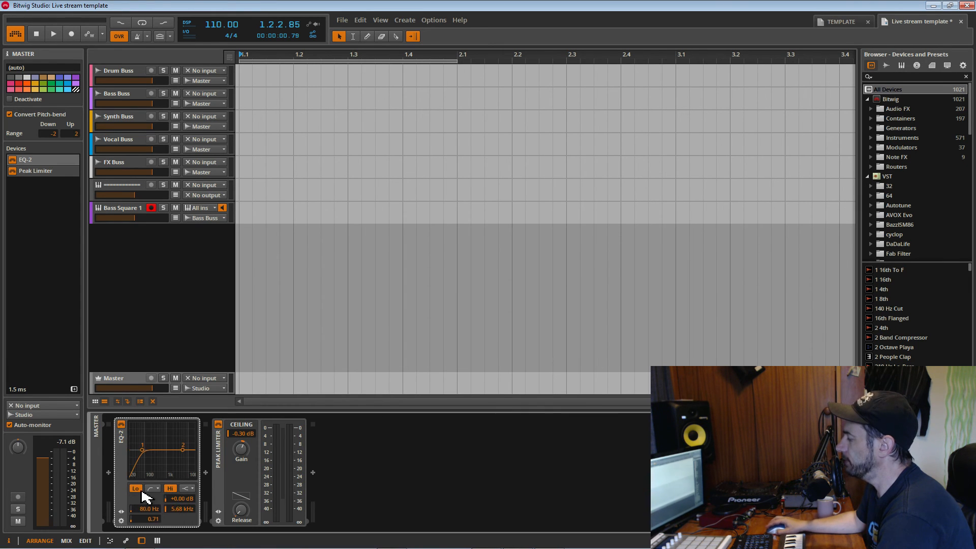
double_click(151, 510)
text(30)
key(Return)
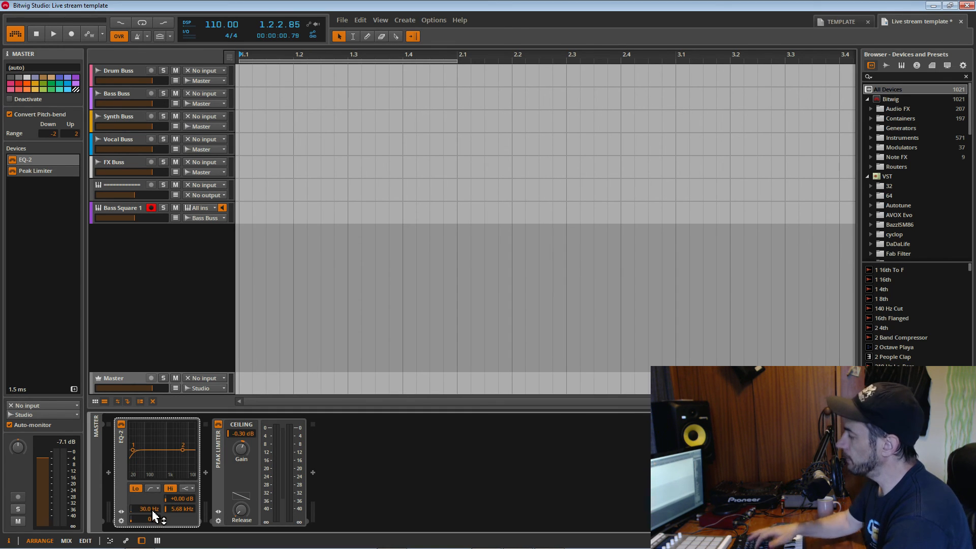
Make the high band of the Master's EQ-2 a lowpass12 filter with its frequency set to 2400 Hz.
click(187, 489)
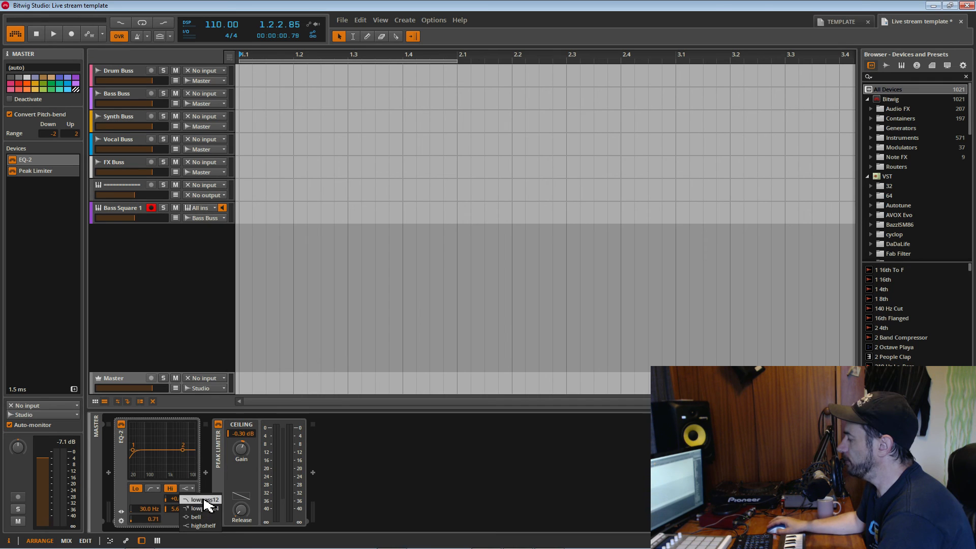
click(200, 501)
double_click(184, 509)
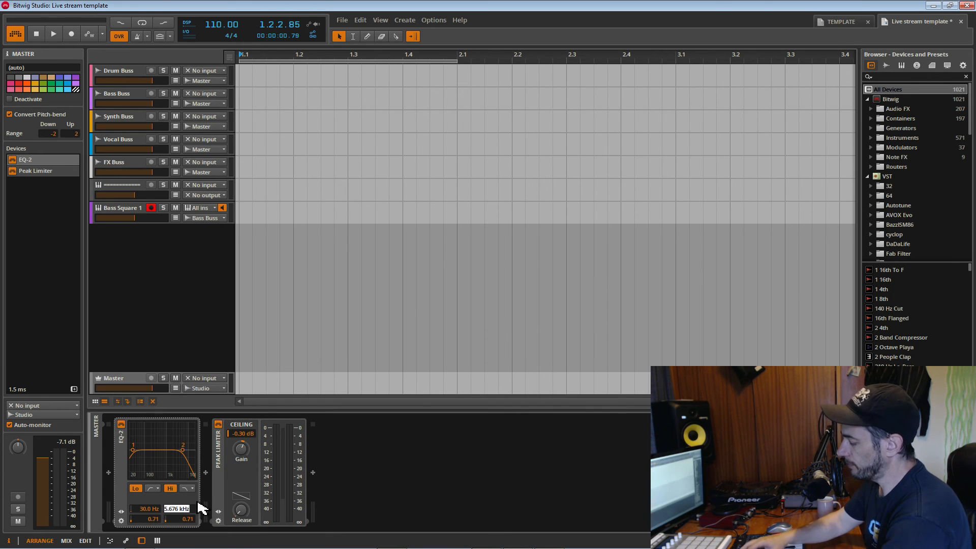
text(2400)
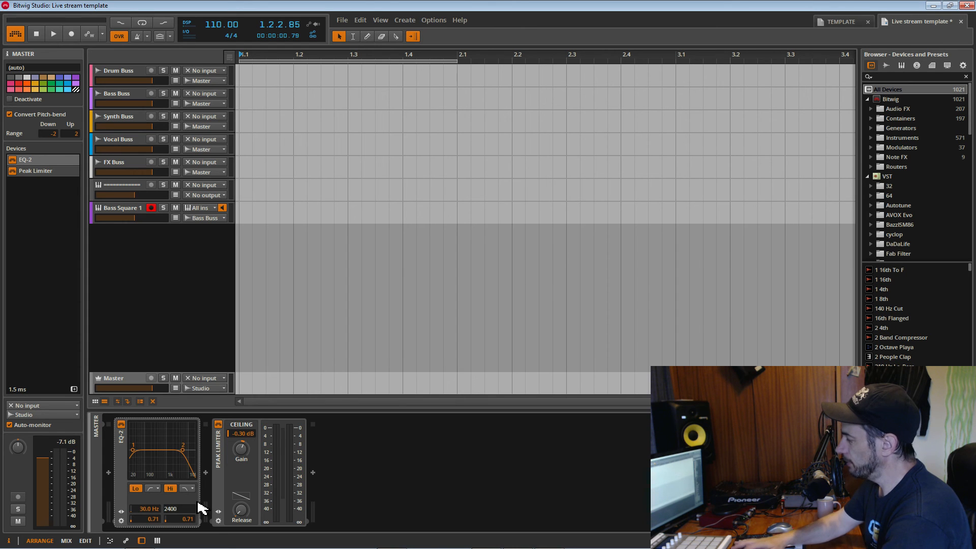
key(Return)
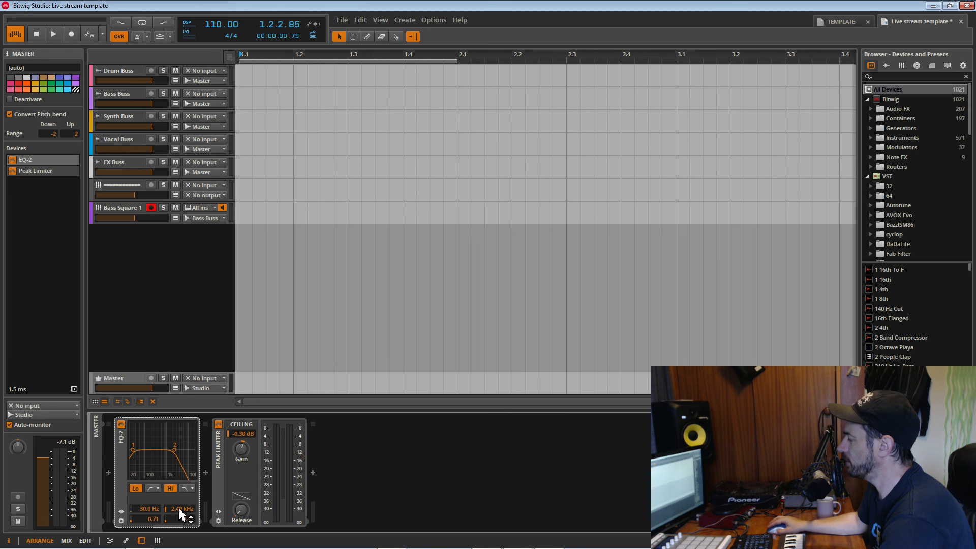
Set the low-pass frequency of the Master's EQ-2 to 20 kHz and save the project.
double_click(179, 508)
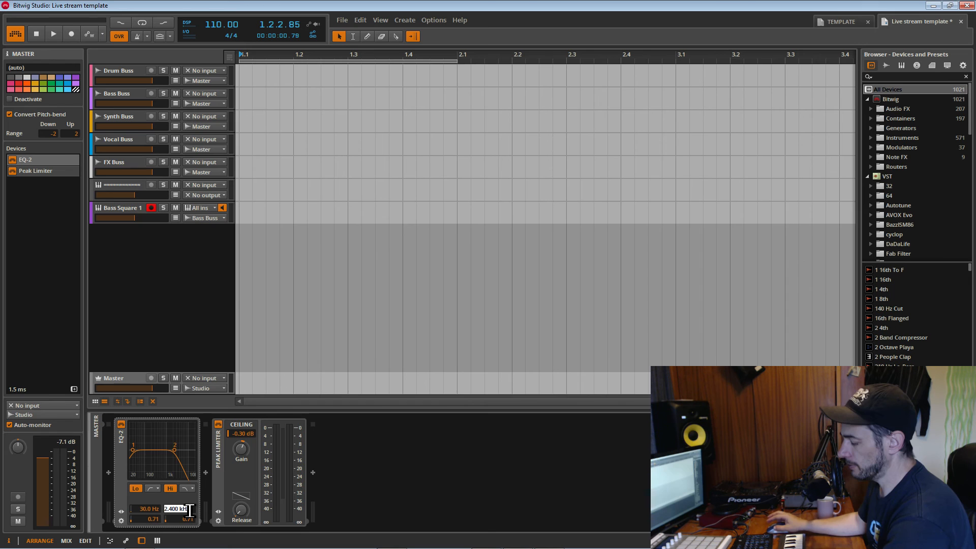
key(BackSpace)
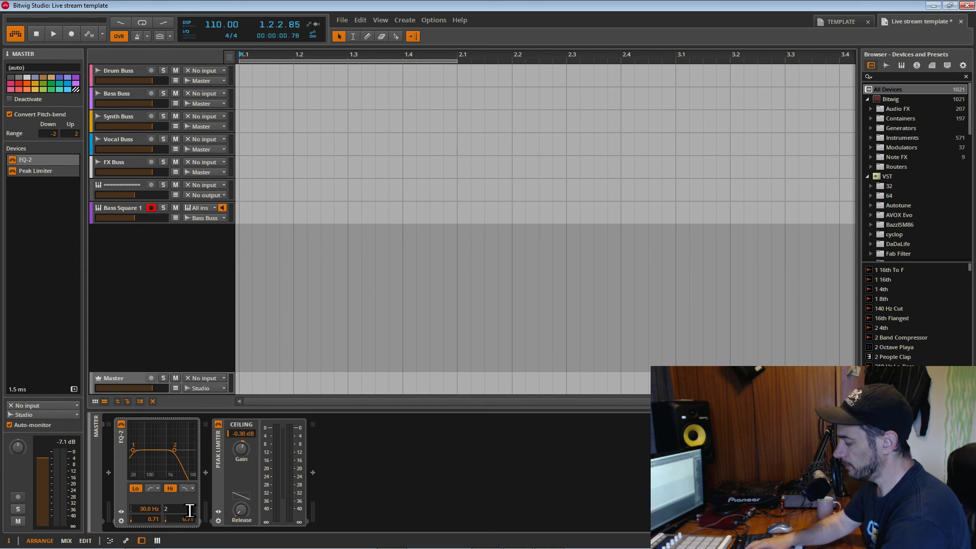
text(24000)
key(Return)
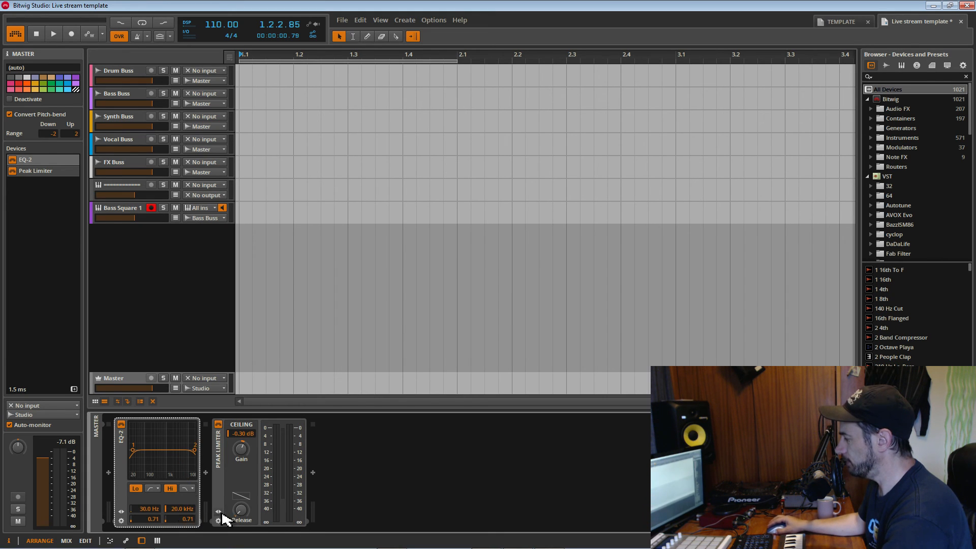
key(ctrl+s)
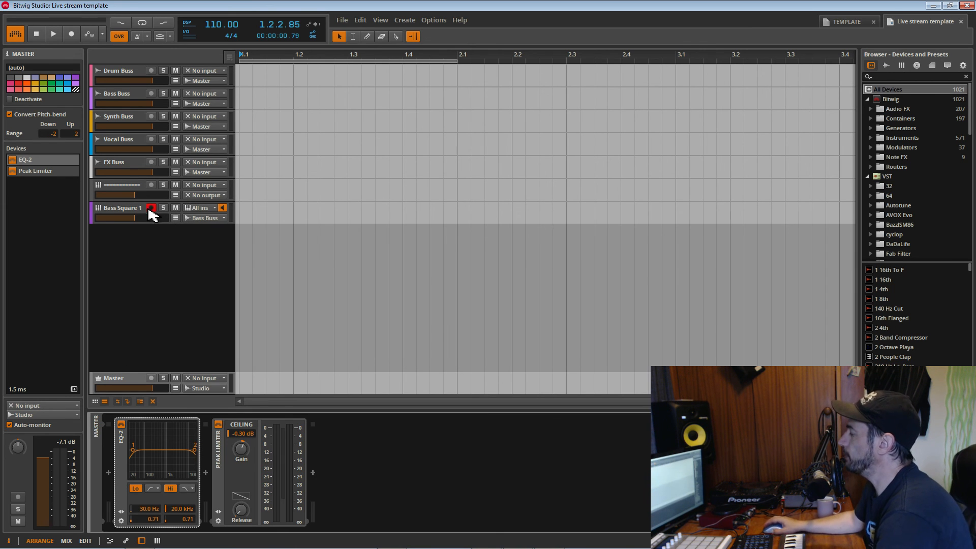
Replace the Drum Buss's Instrument Layer with a copy of the Synth Buss's EQ-2 and save the project.
click(127, 74)
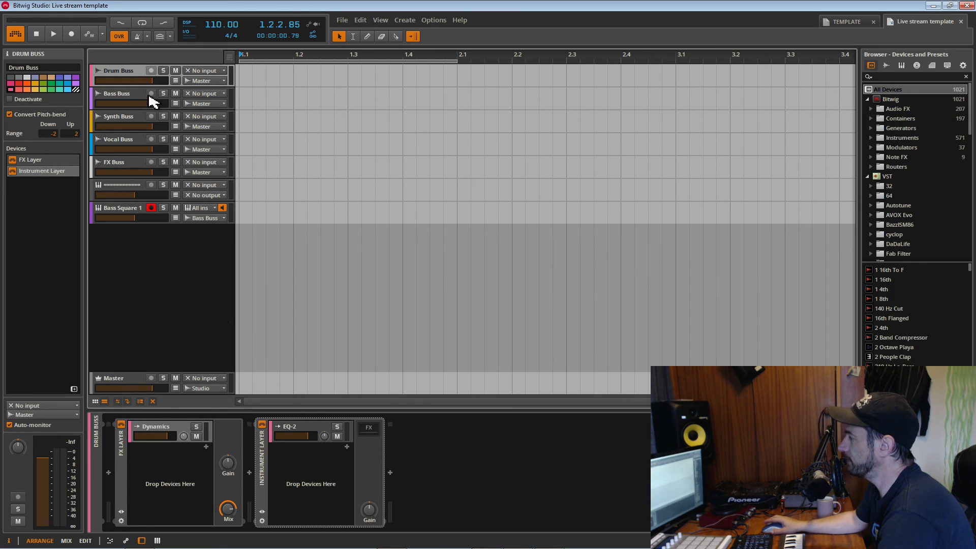
click(124, 96)
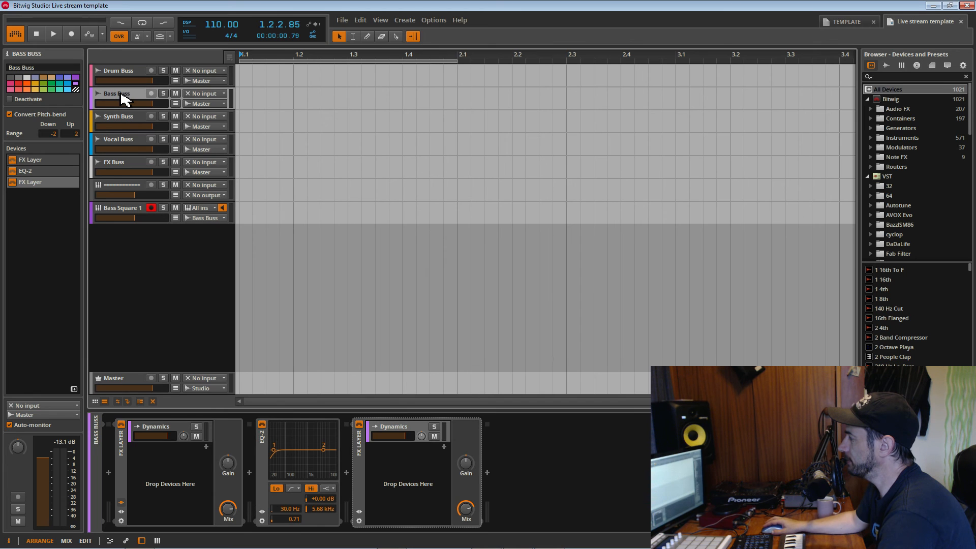
click(130, 75)
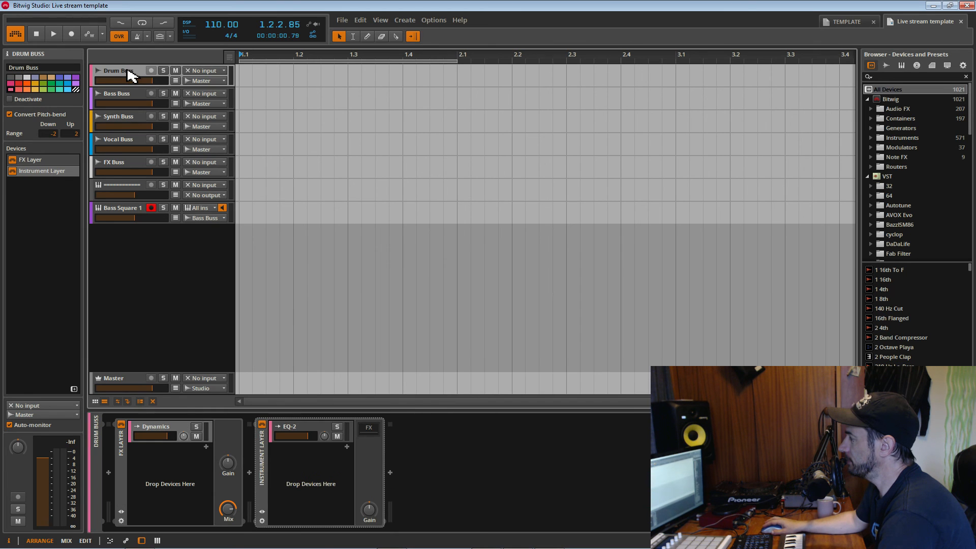
click(127, 117)
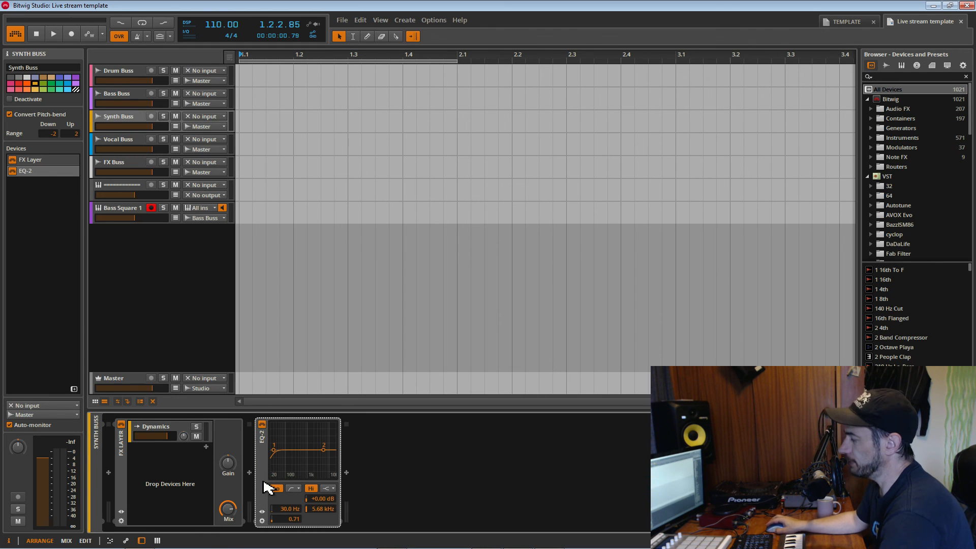
click(135, 78)
click(270, 471)
key(Delete)
key(ctrl+v)
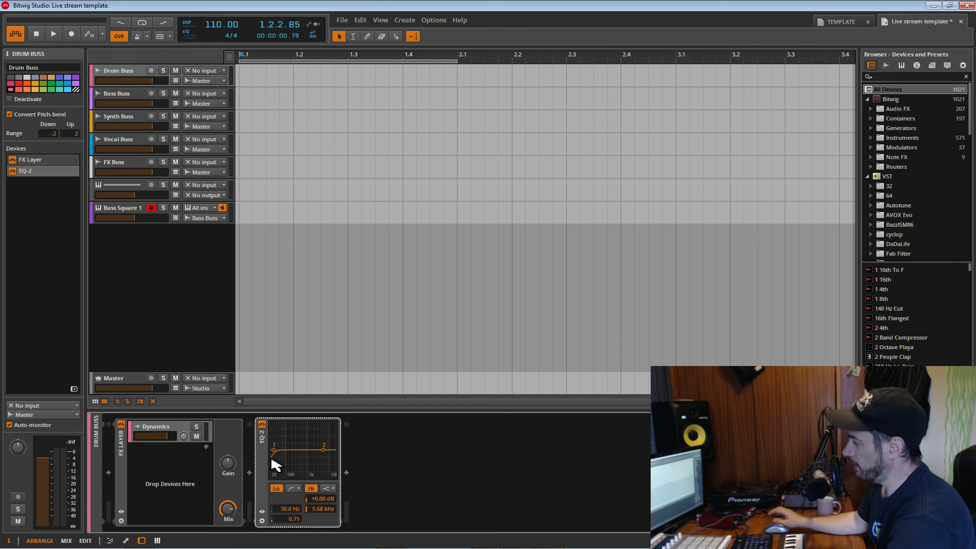
key(ctrl+s)
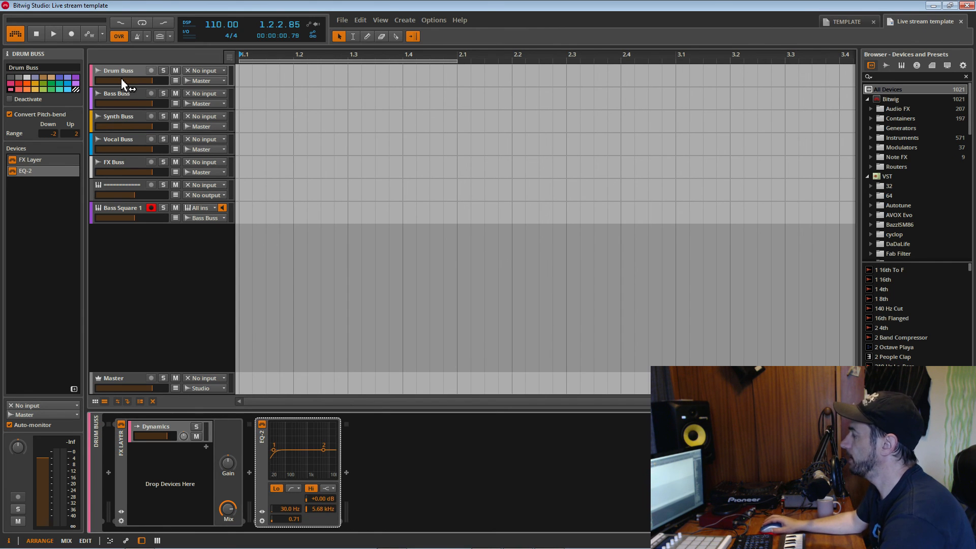
click(124, 93)
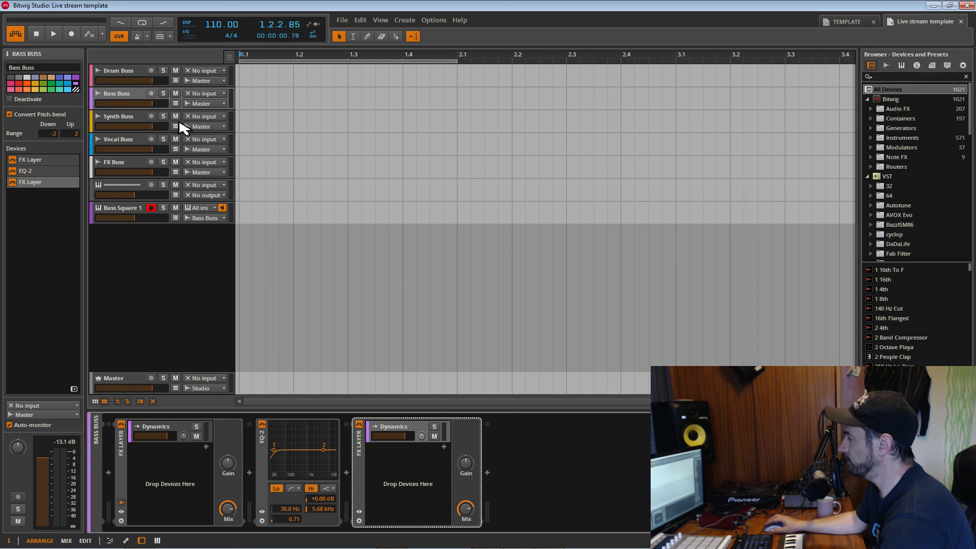
click(124, 122)
click(391, 496)
key(ctrl+v)
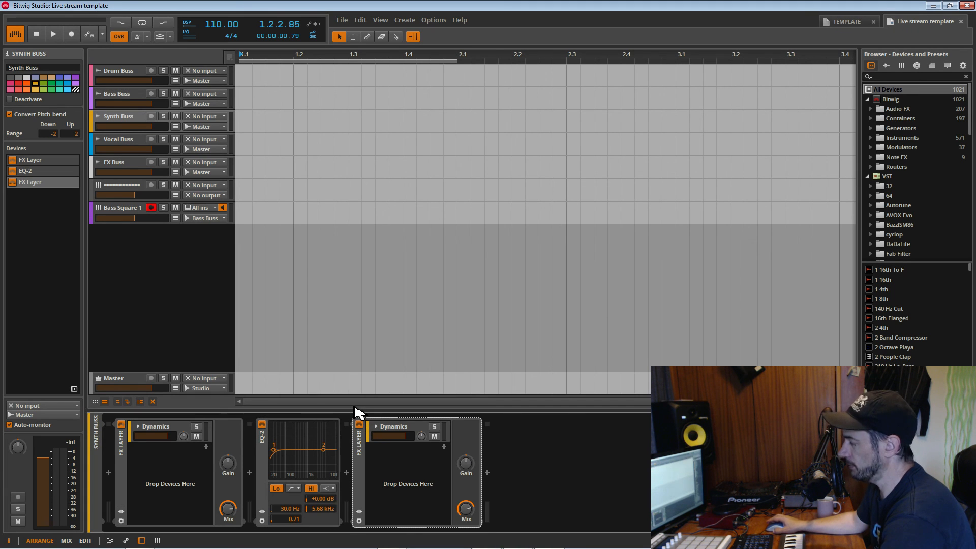
click(407, 431)
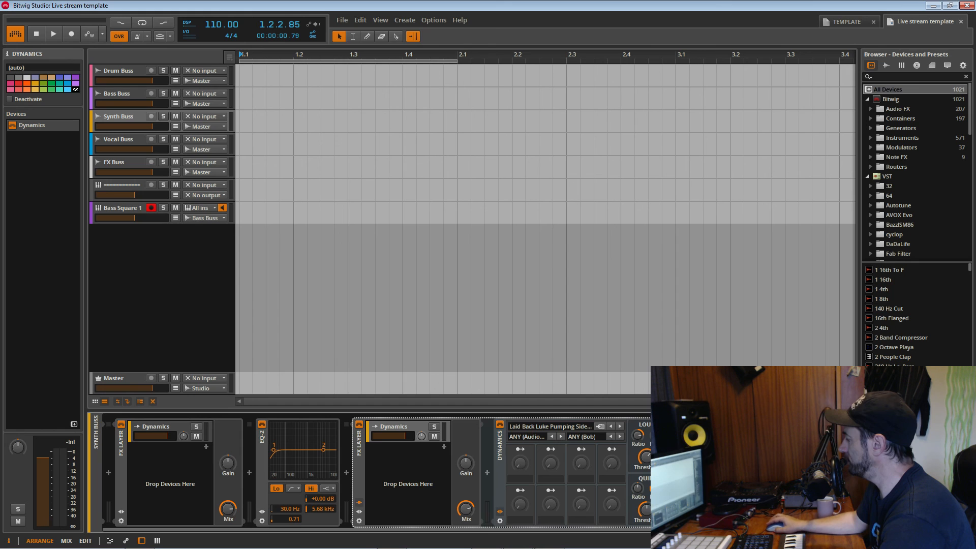
click(487, 496)
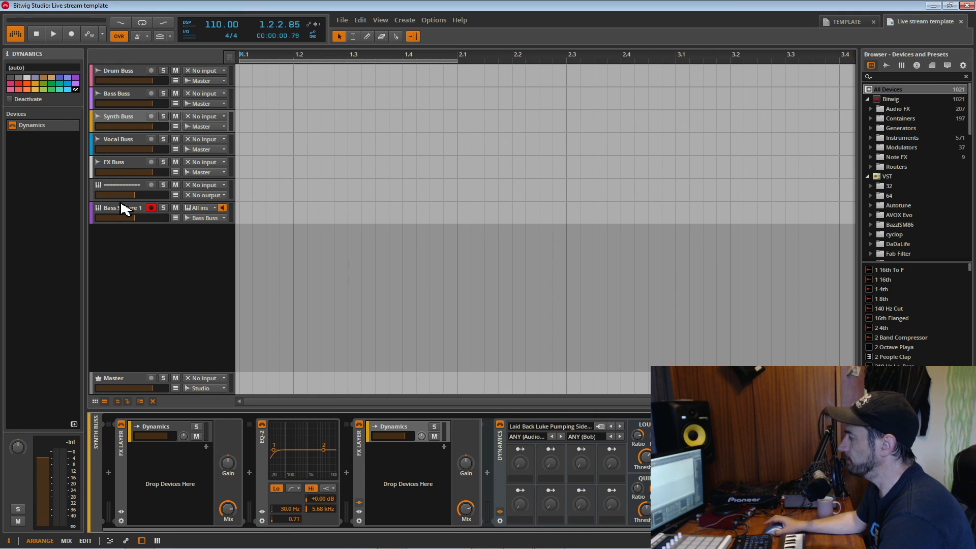
Check the device chain of every buss from Drum to FX, as well as the separator and Bass Square 1 tracks.
click(125, 74)
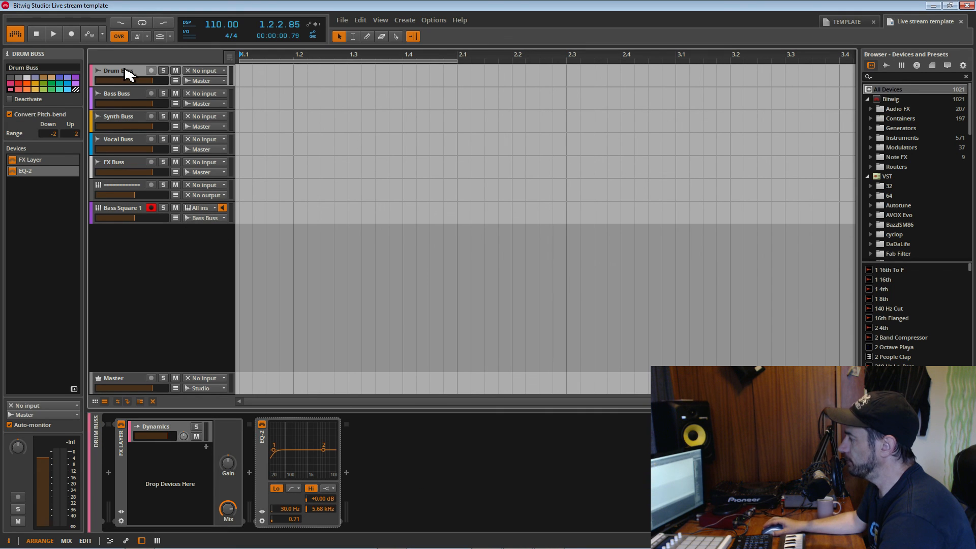
click(130, 98)
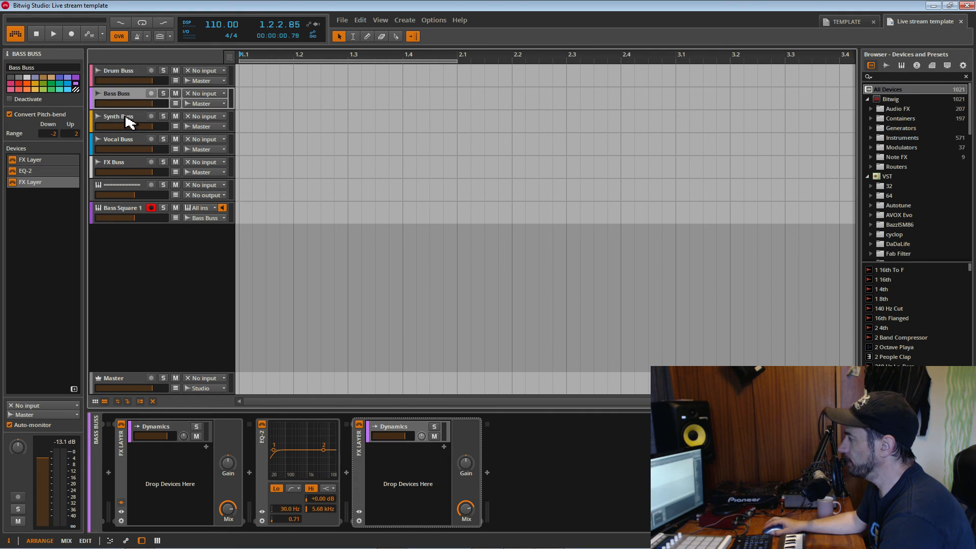
click(127, 119)
click(135, 146)
click(136, 169)
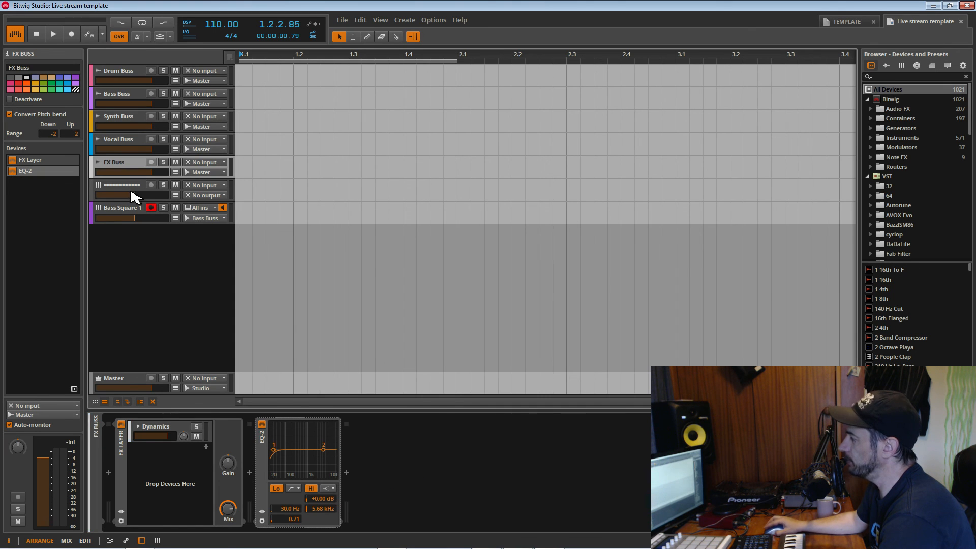
click(129, 192)
click(129, 212)
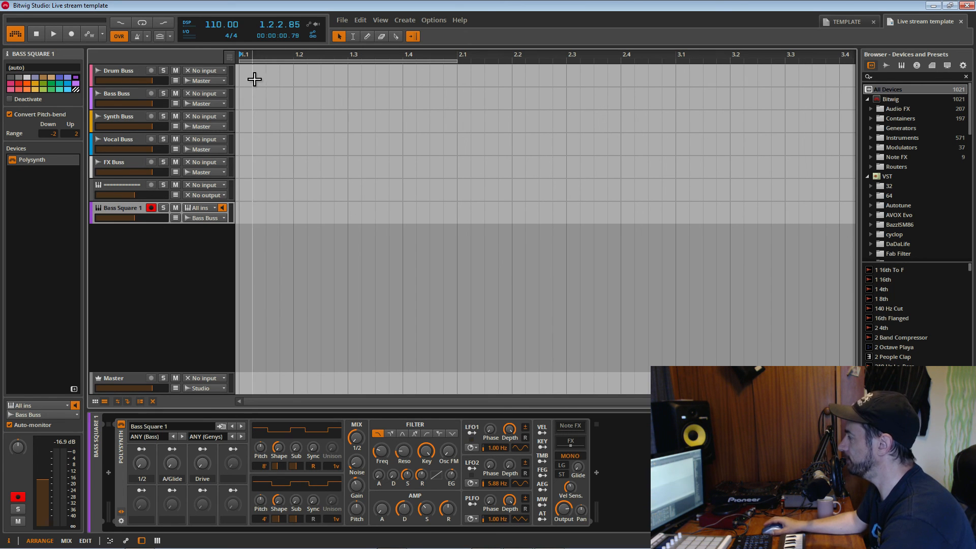
click(134, 76)
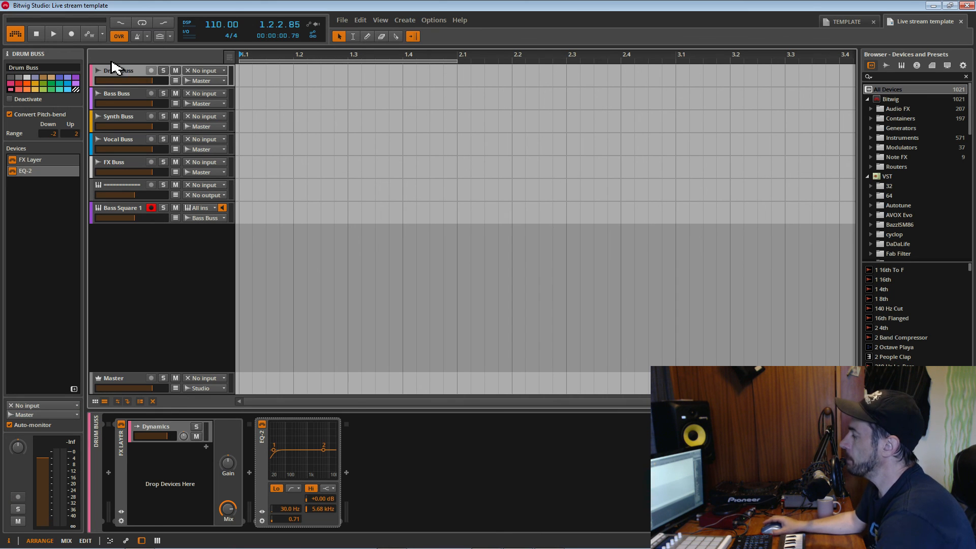
click(128, 213)
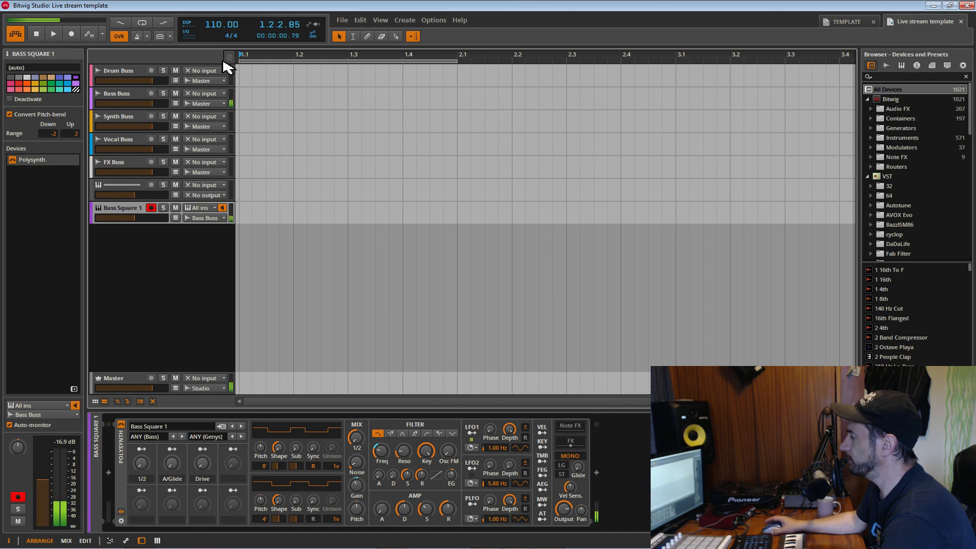
click(207, 219)
click(149, 268)
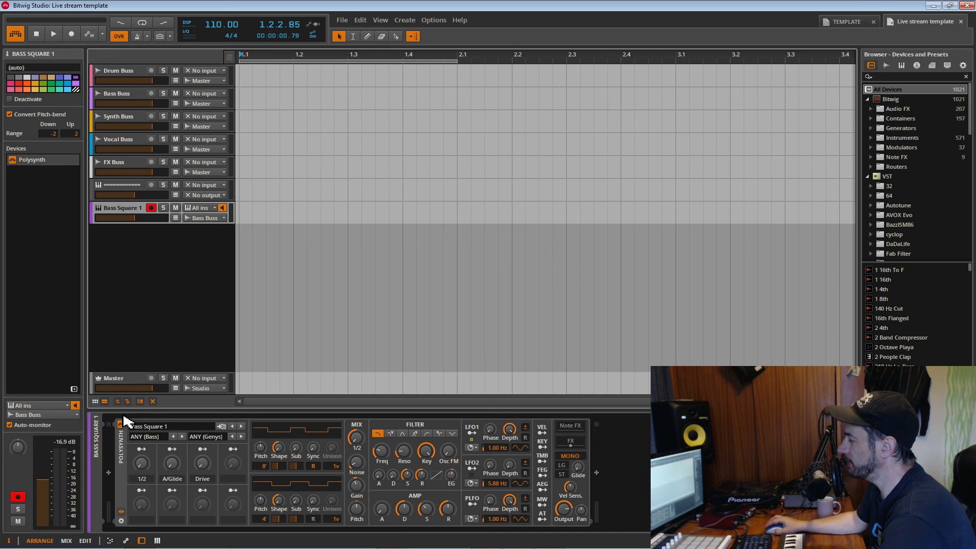
click(118, 402)
click(118, 401)
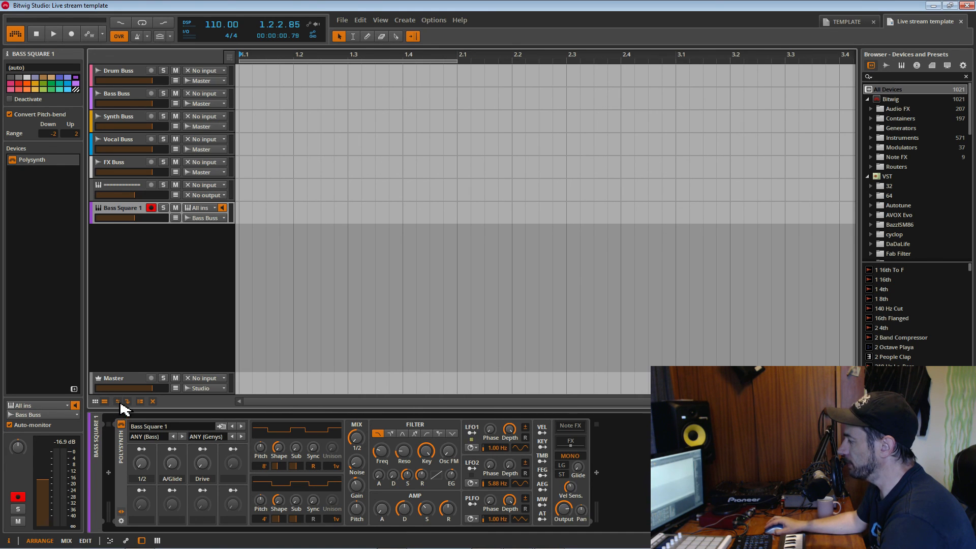
click(118, 401)
click(119, 401)
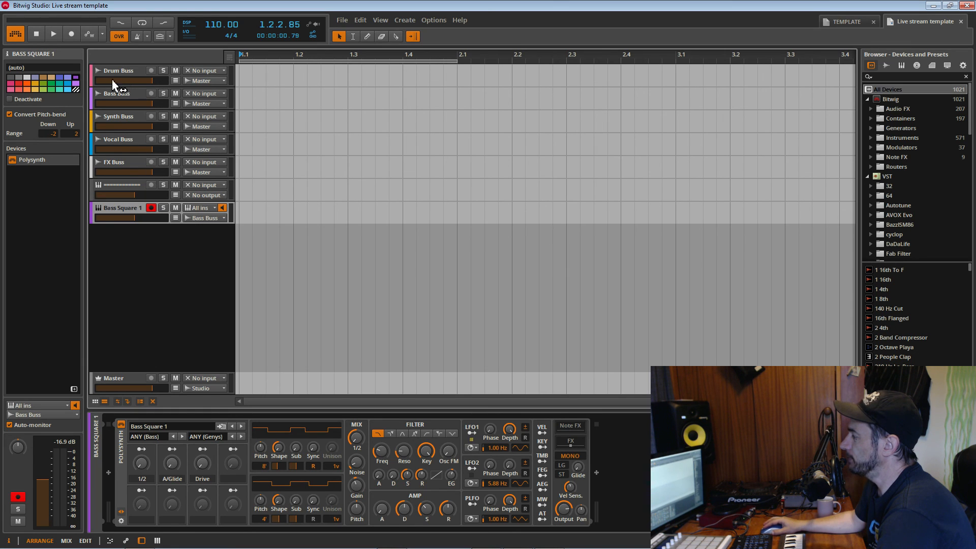
right_click(152, 274)
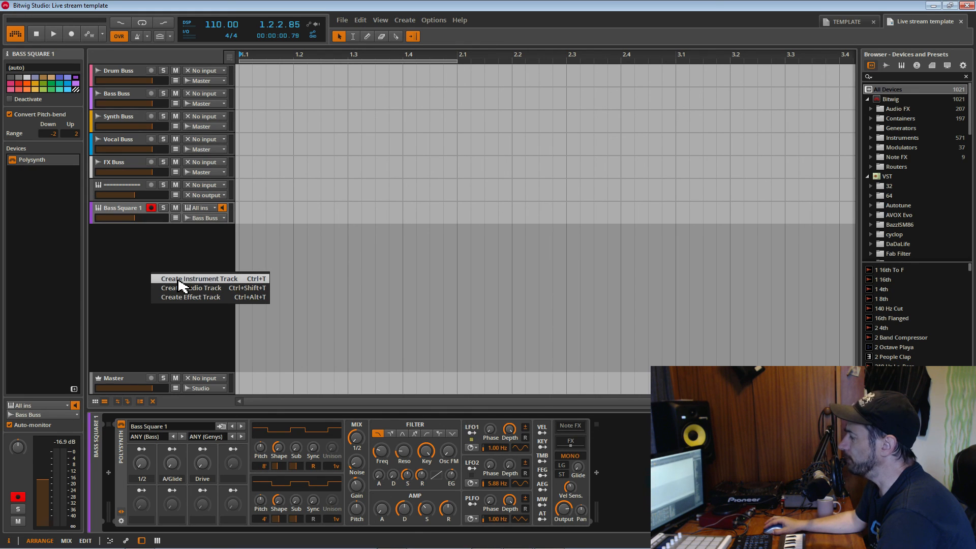
click(183, 288)
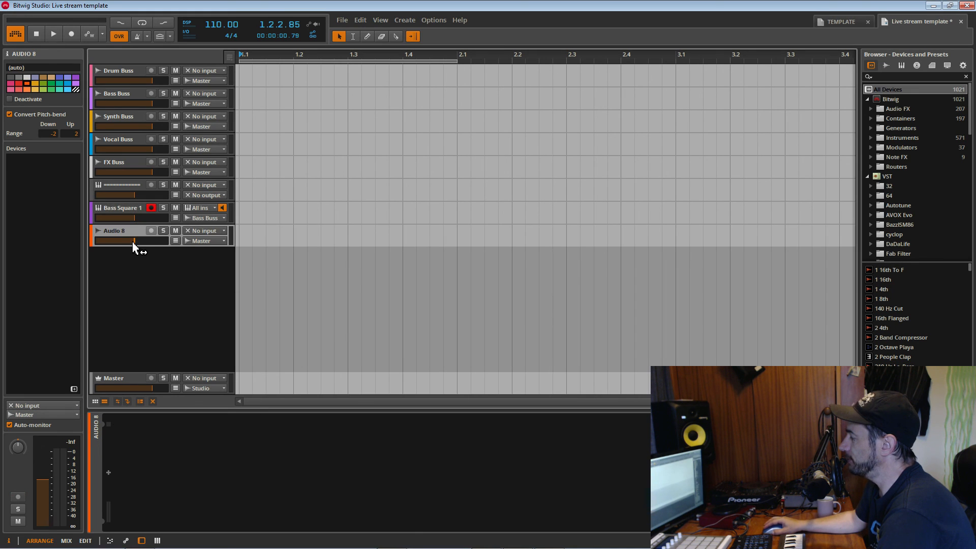
double_click(136, 242)
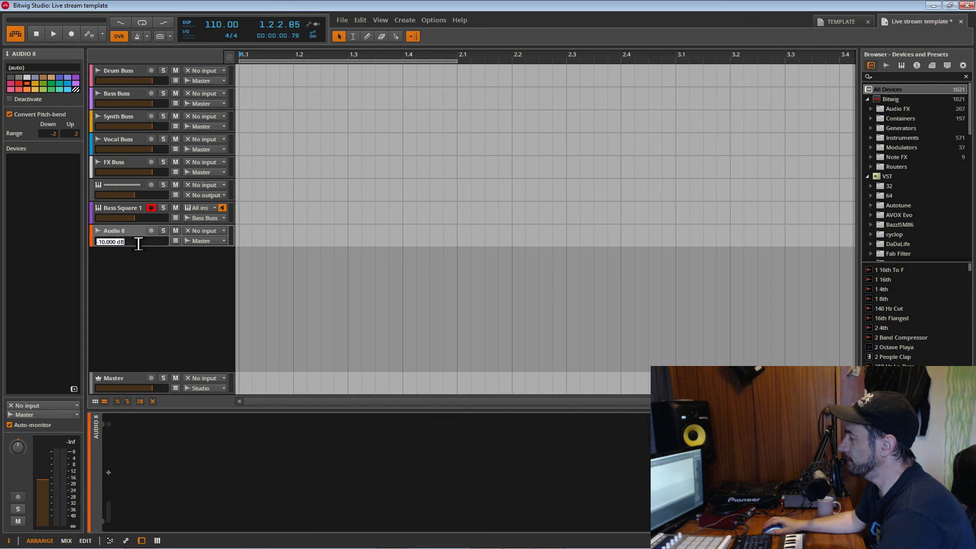
key(Return)
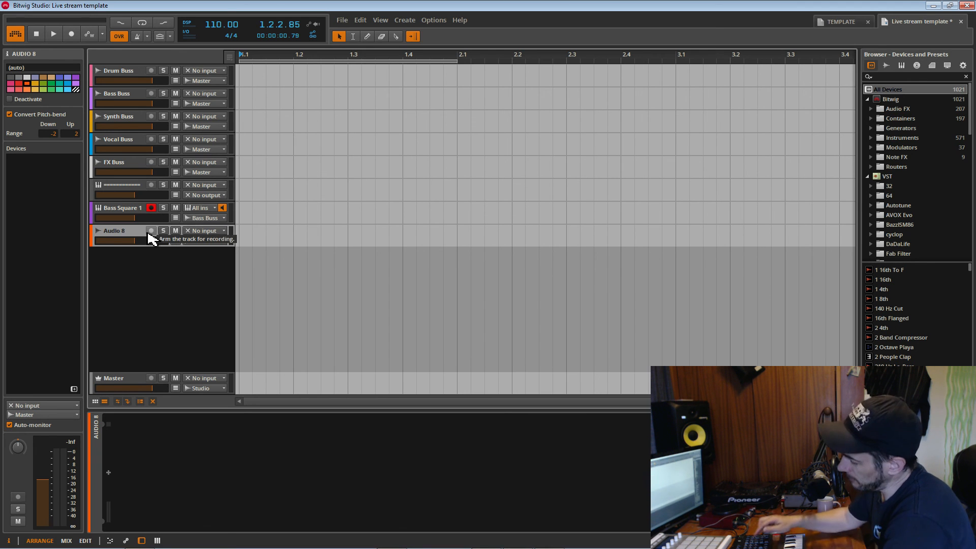
key(Delete)
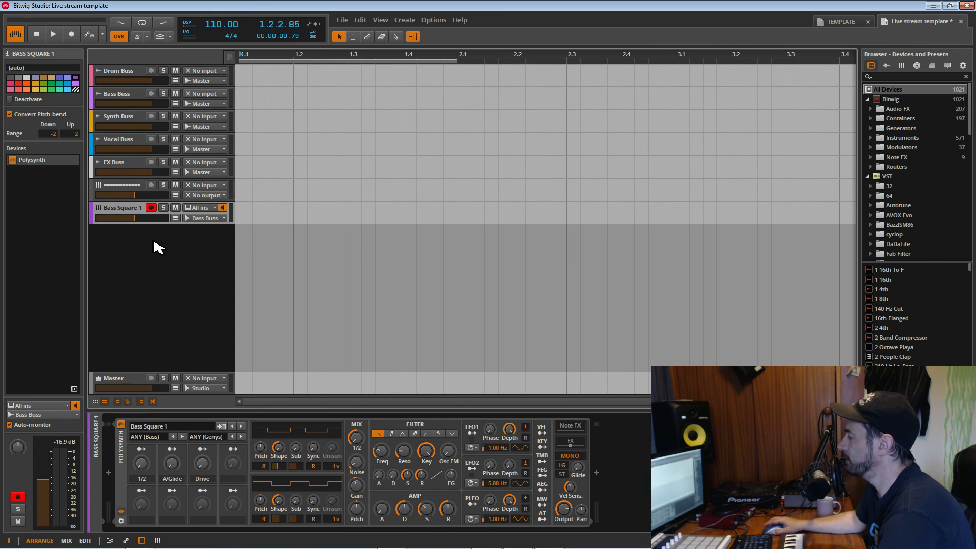
key(ctrl+s)
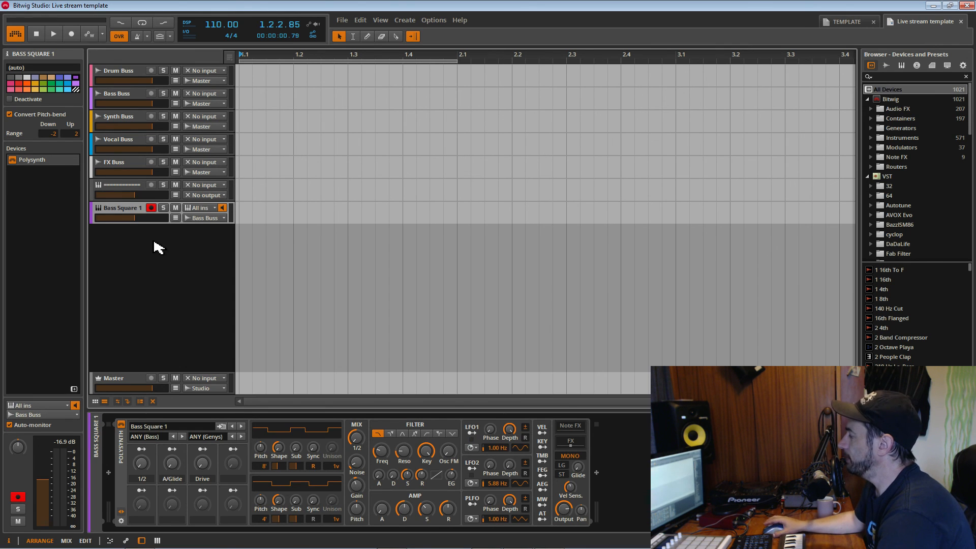
Review the finished device chains on the FX, Drum, Bass, Synth and Vocal busses and the Polysynth on Bass Square 1.
click(131, 164)
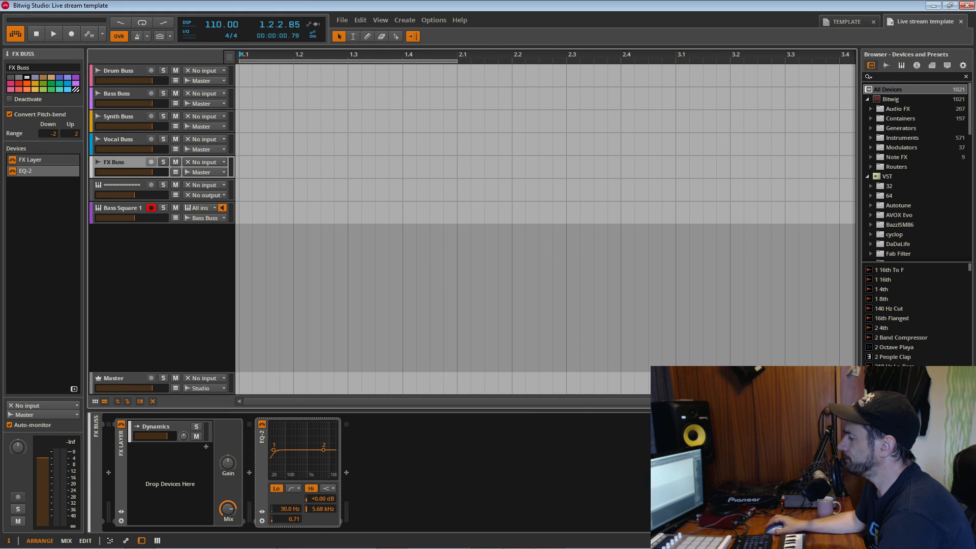
click(117, 74)
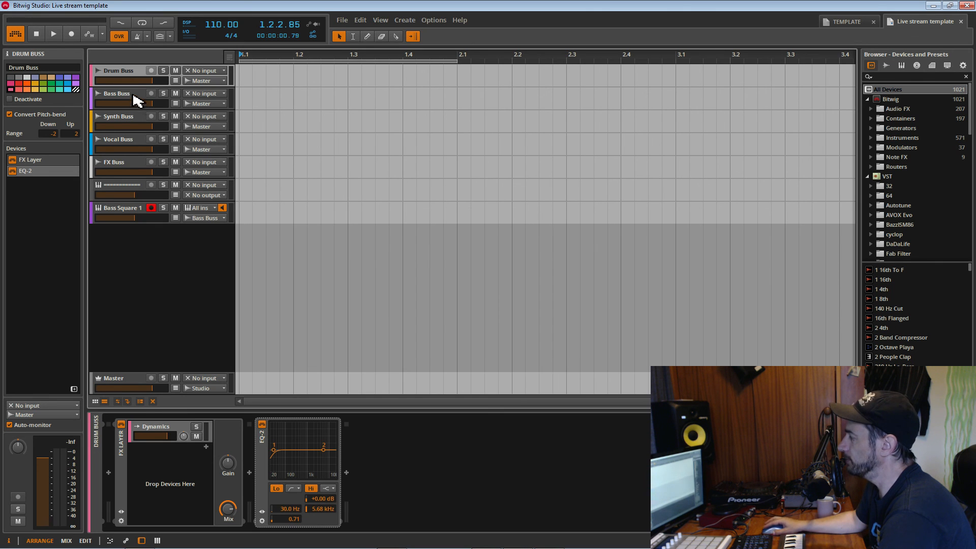
click(134, 94)
click(132, 120)
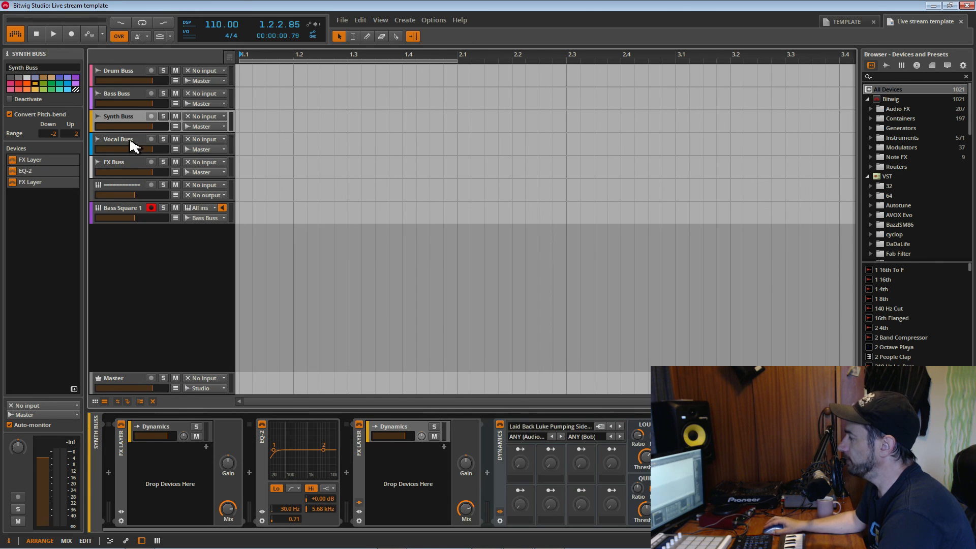
click(134, 146)
click(127, 164)
click(141, 208)
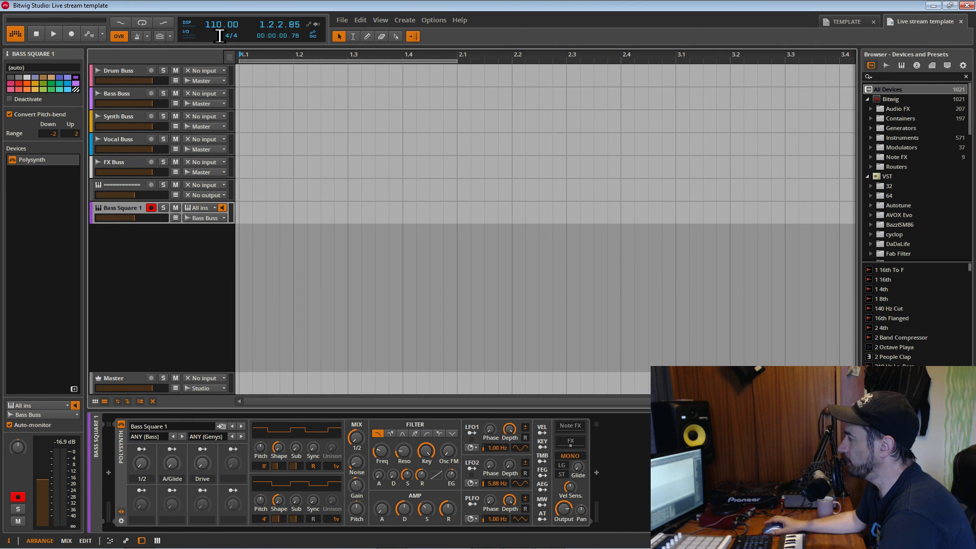
click(115, 76)
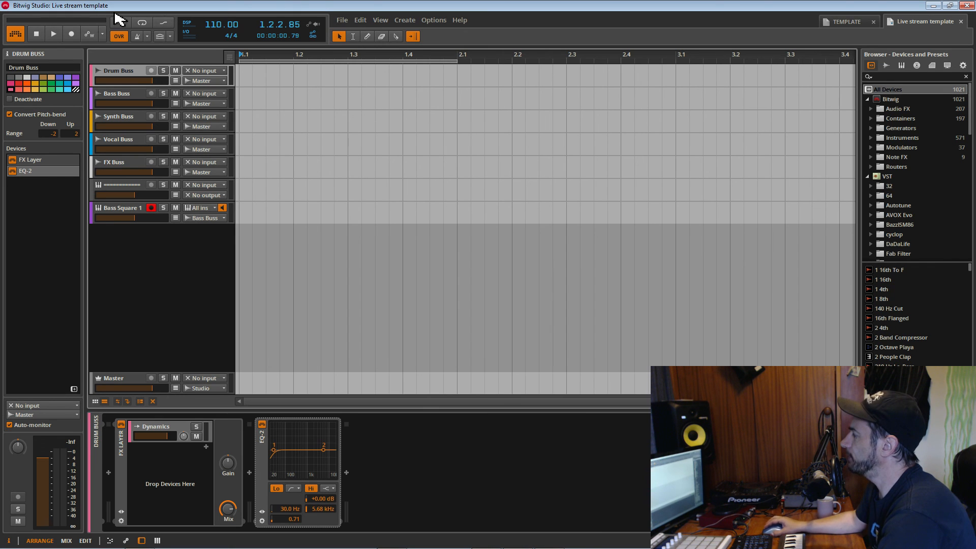
click(345, 22)
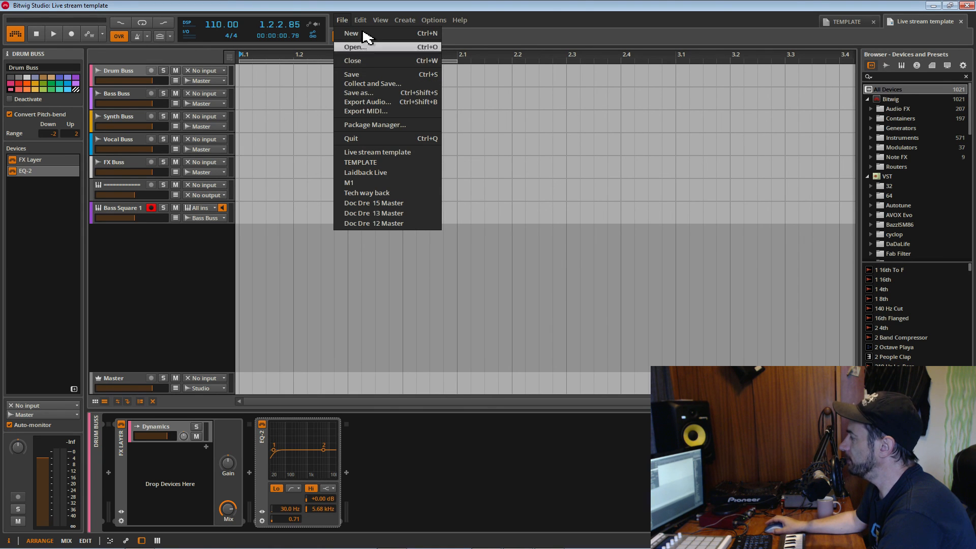
click(272, 154)
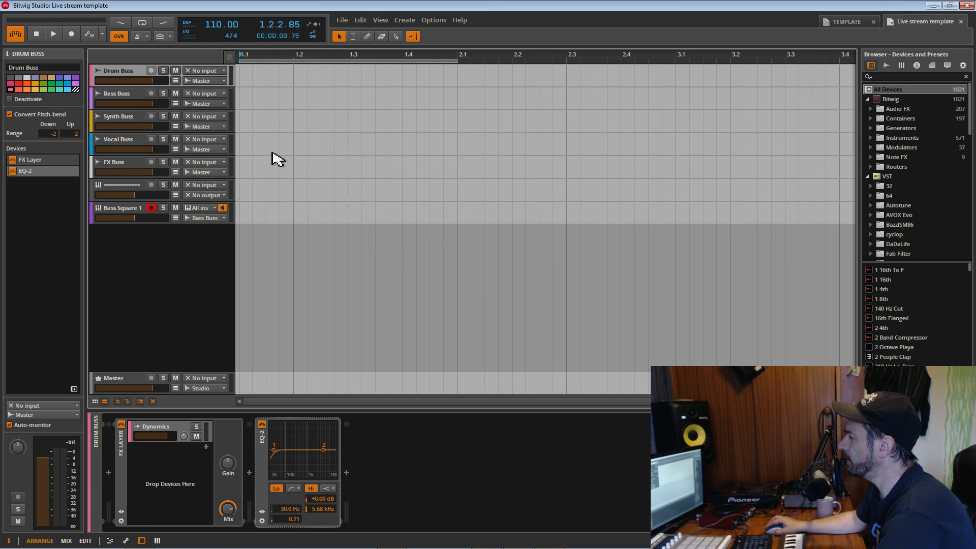